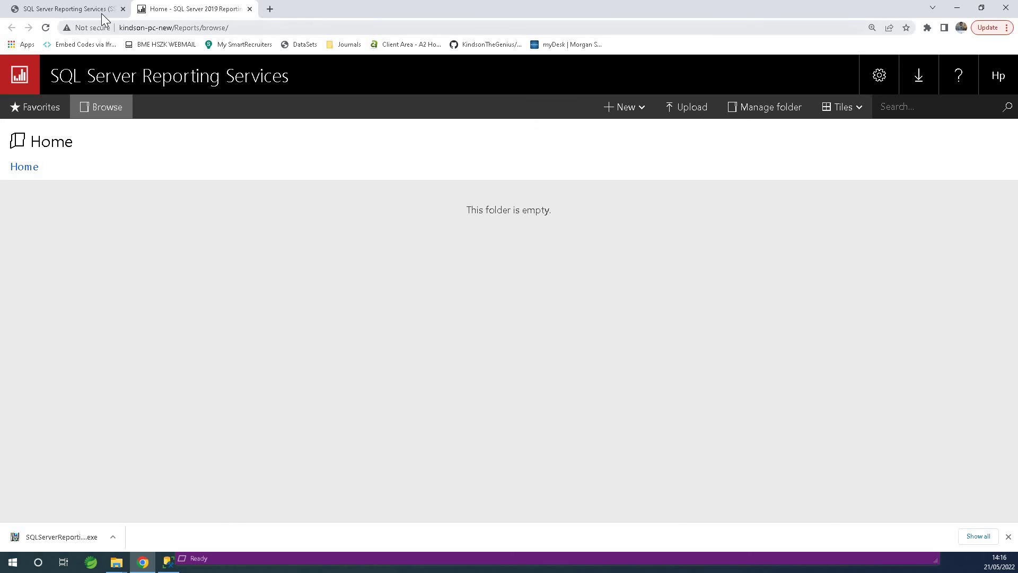
# - Open Part 2 of the SSRS beginners tutorial from the next-article link at the end of the Part 1 article
pyautogui.click(101, 12)
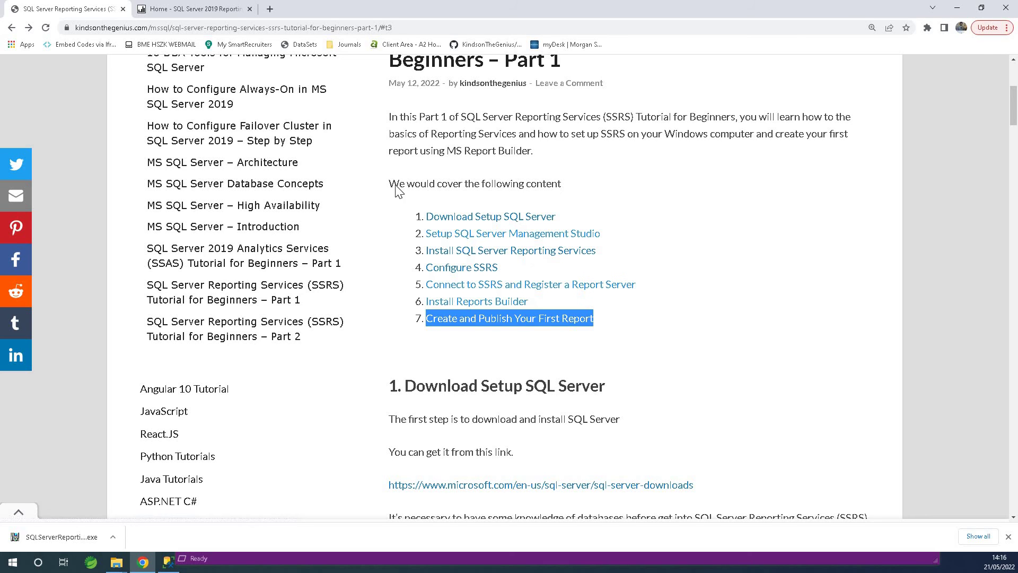
pyautogui.click(197, 9)
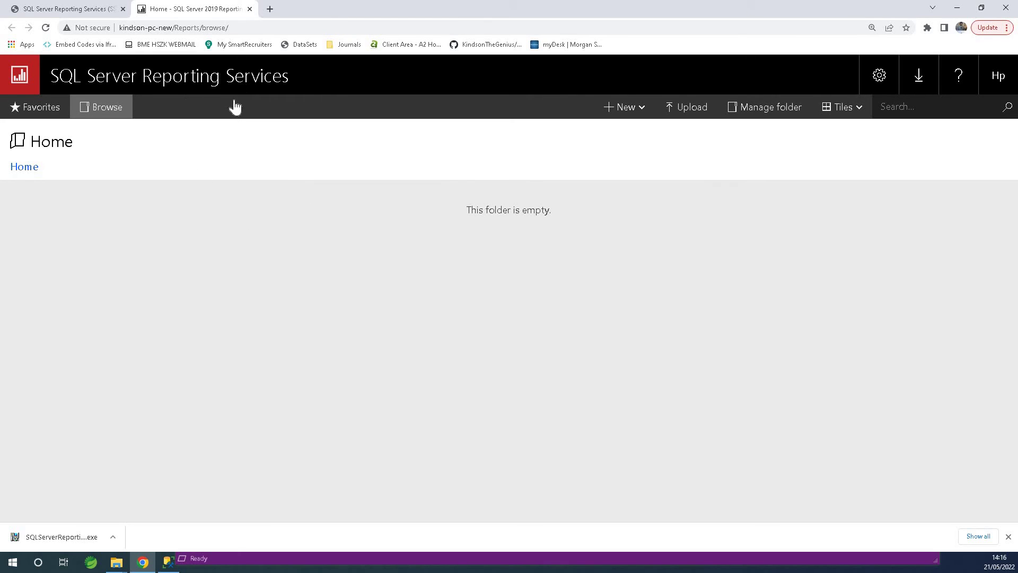
pyautogui.click(89, 10)
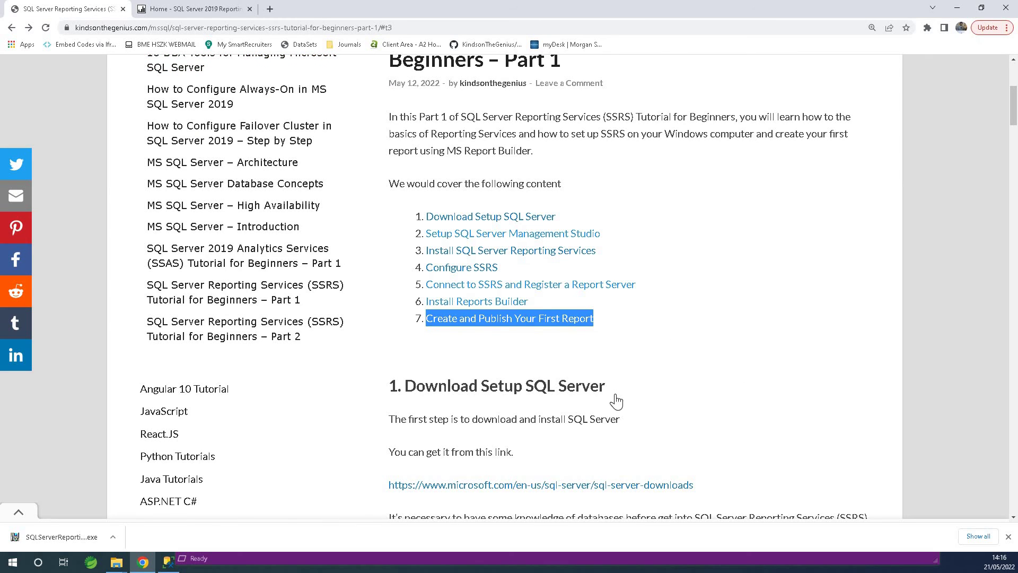
pyautogui.scroll(-20, 616, 401)
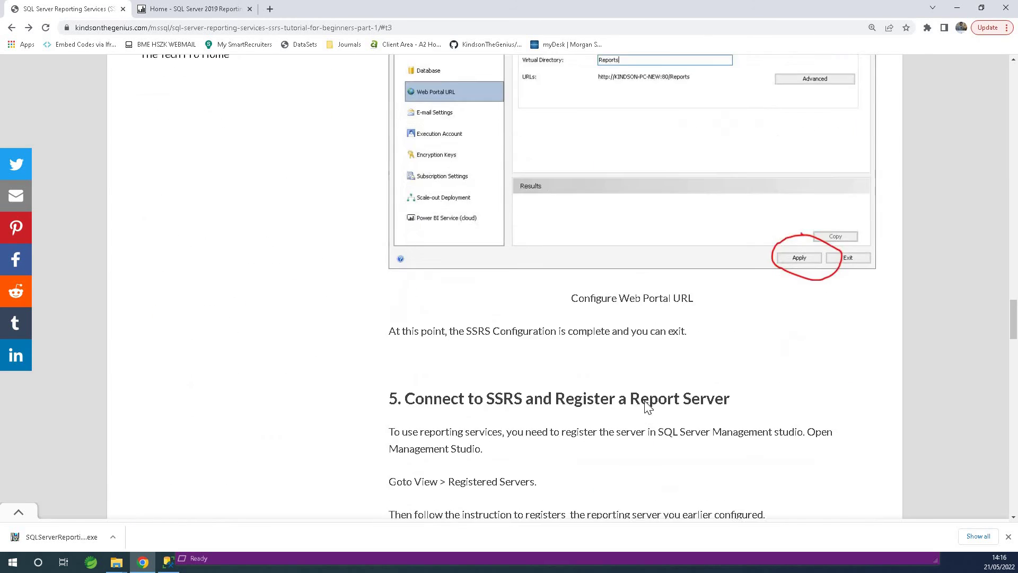
pyautogui.scroll(-15, 652, 409)
pyautogui.scroll(4, 664, 377)
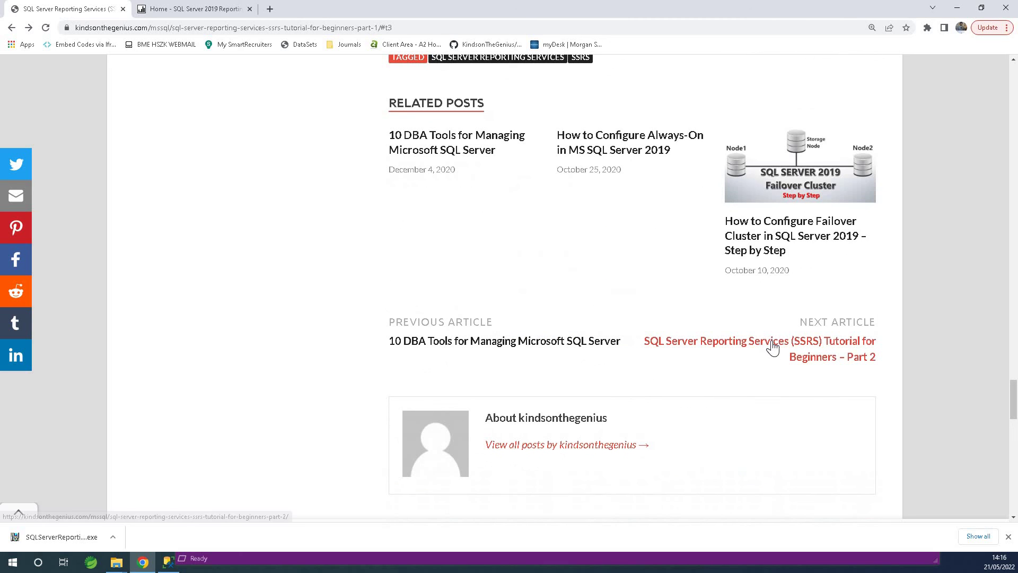
pyautogui.click(772, 345)
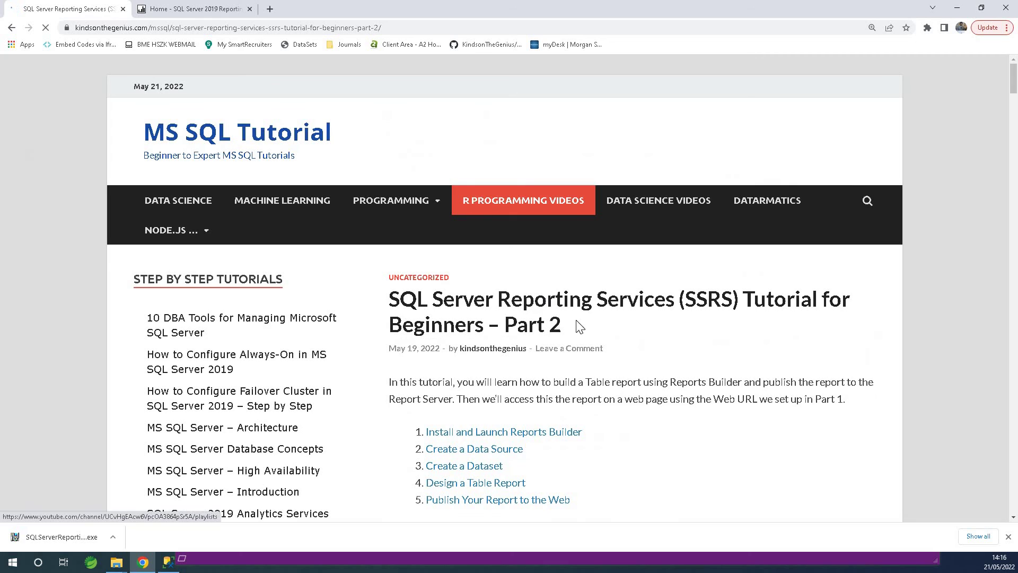
# - Clear the ad banner and downloads bar, and look through the Part 2 tutorial's contents list and first section
pyautogui.scroll(-3, 578, 324)
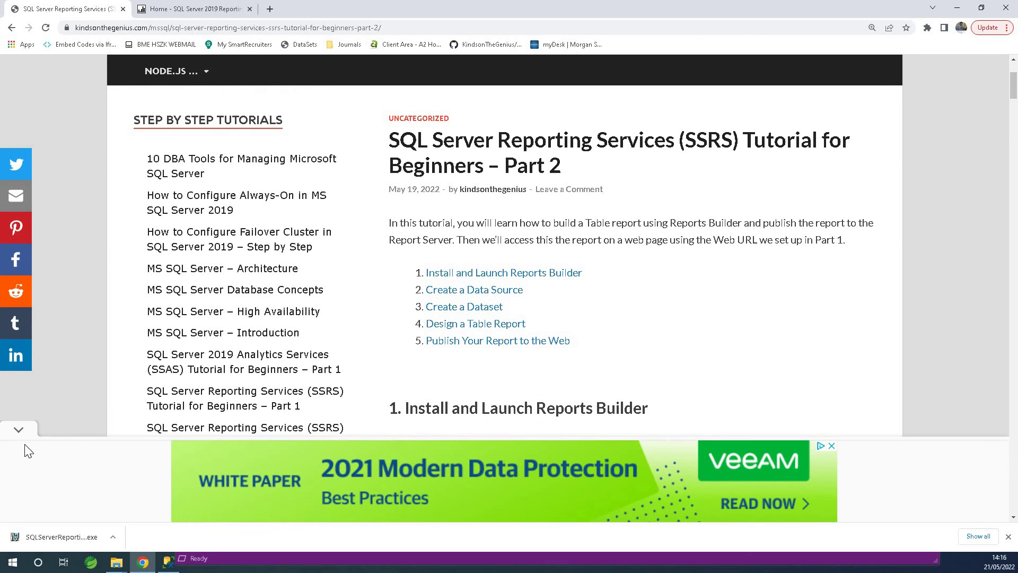
pyautogui.click(19, 429)
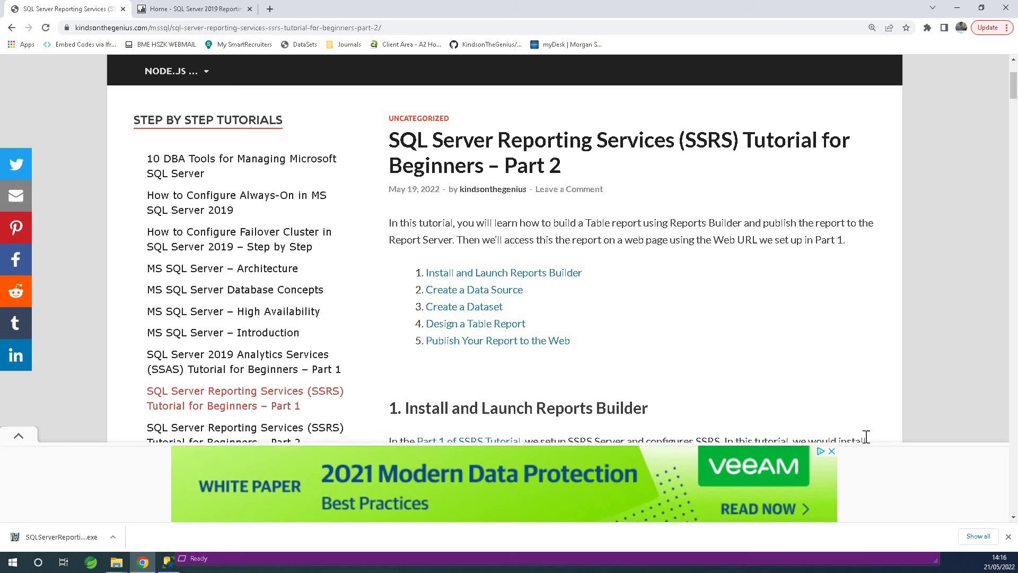
pyautogui.click(1010, 537)
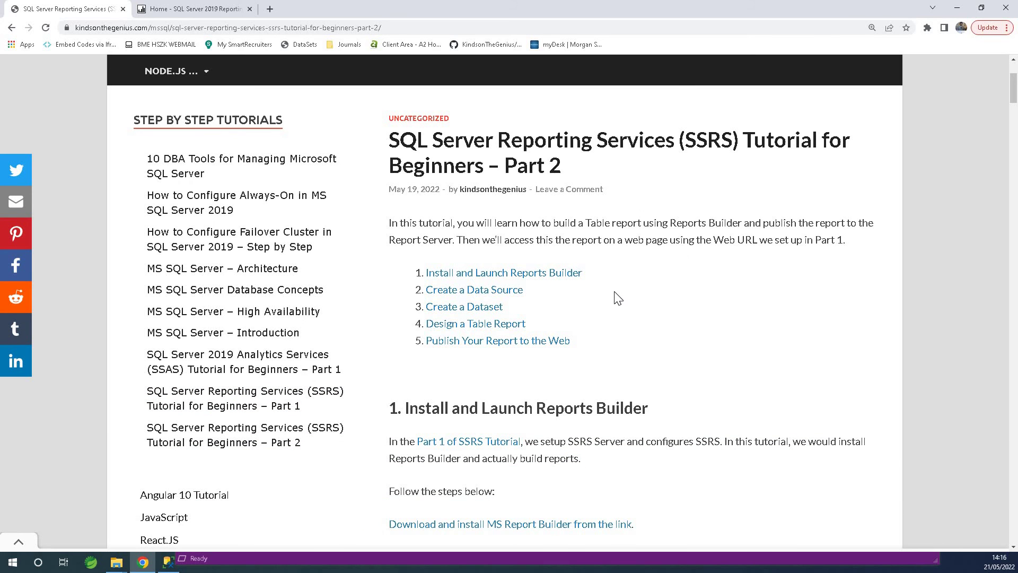
pyautogui.scroll(-9, 618, 298)
pyautogui.scroll(9, 619, 298)
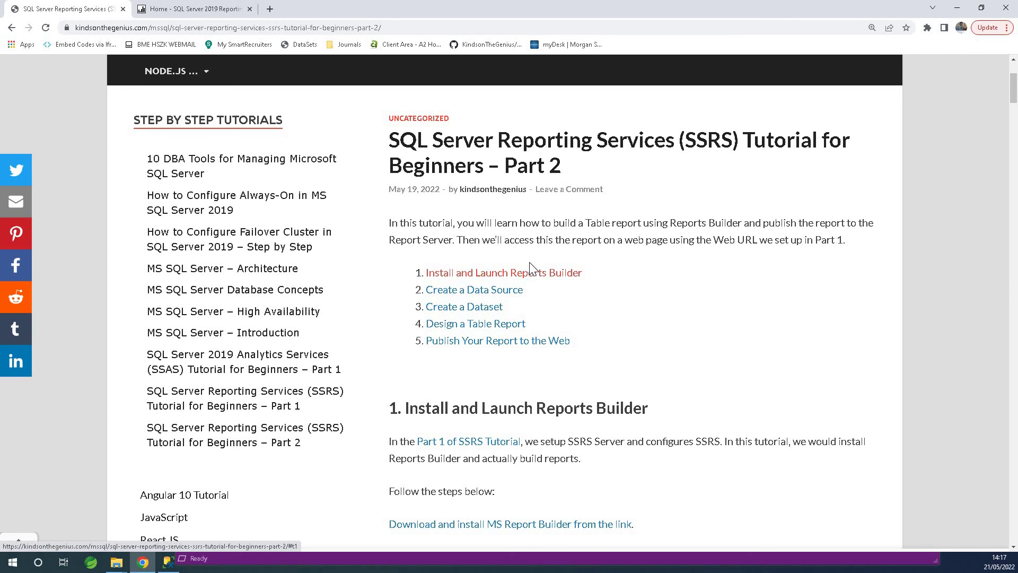
pyautogui.scroll(-3, 531, 334)
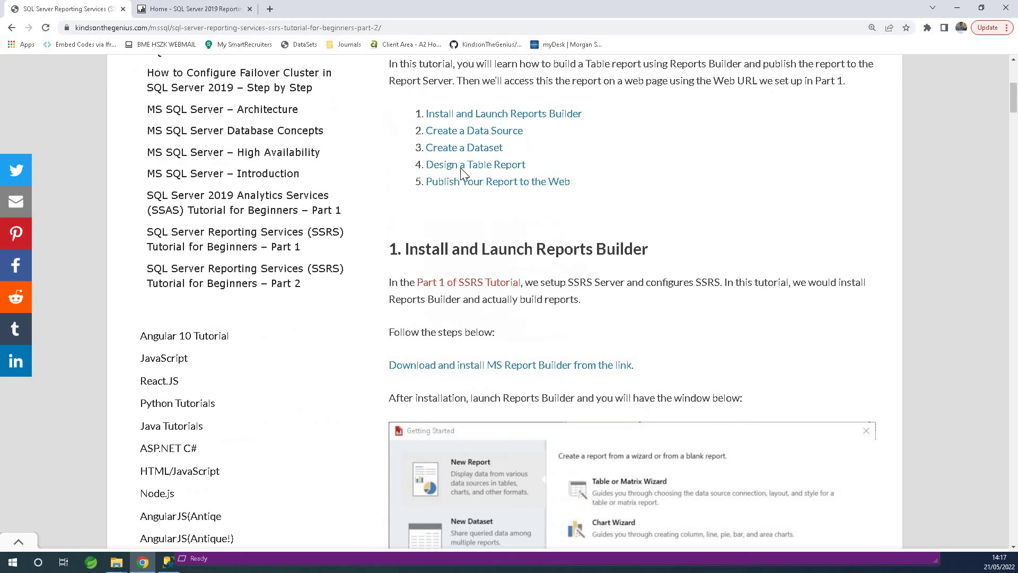
pyautogui.scroll(-2, 510, 245)
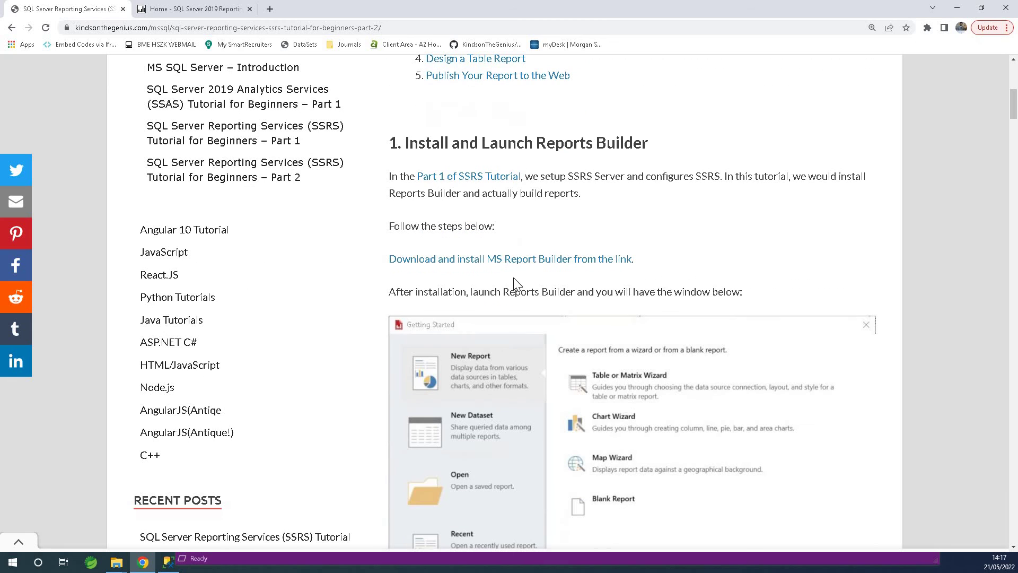
# - Download the Microsoft Report Builder installer through the article's download link, and go back to the download details page
pyautogui.click(462, 258)
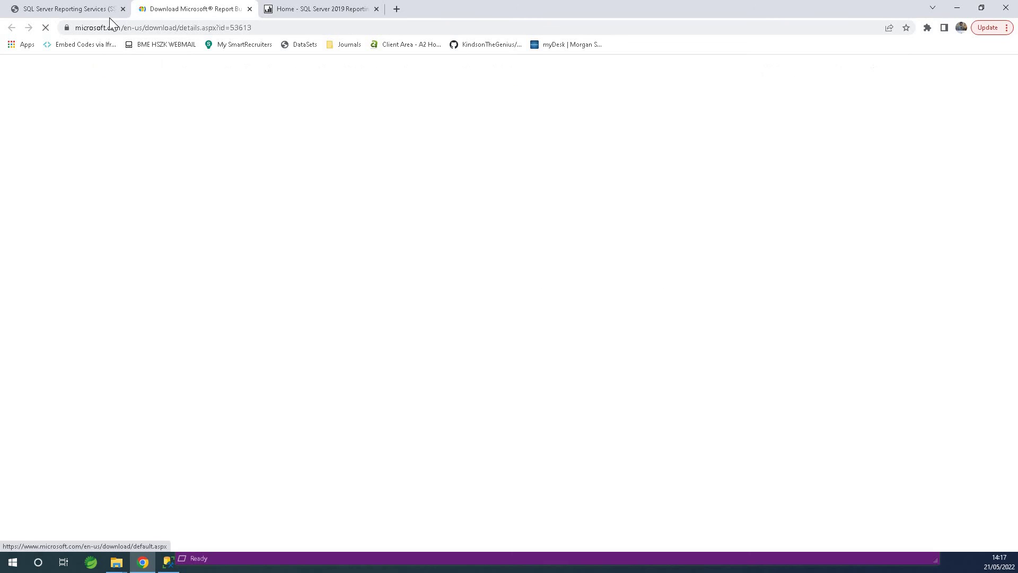
pyautogui.scroll(-4, 526, 428)
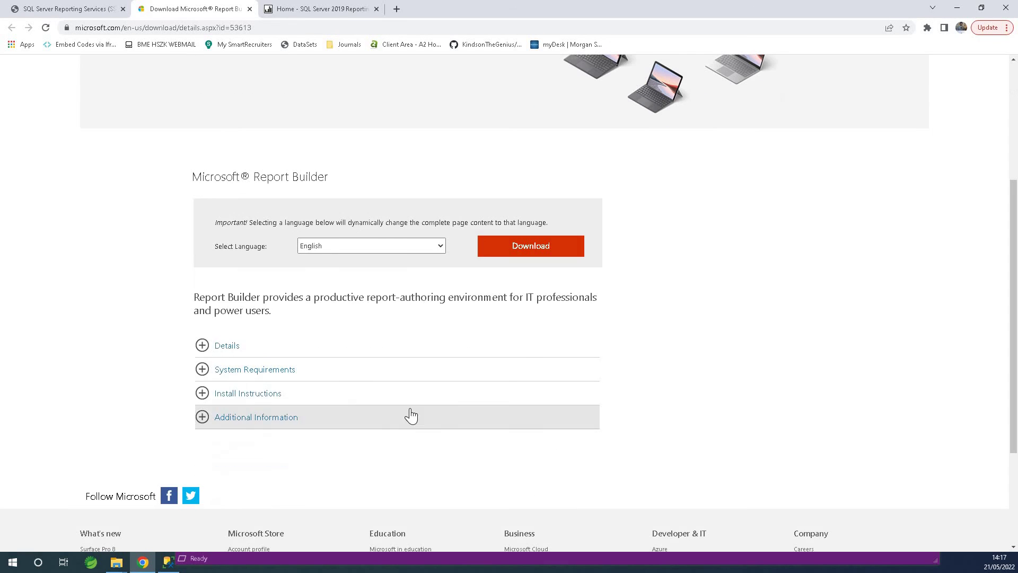
pyautogui.click(509, 250)
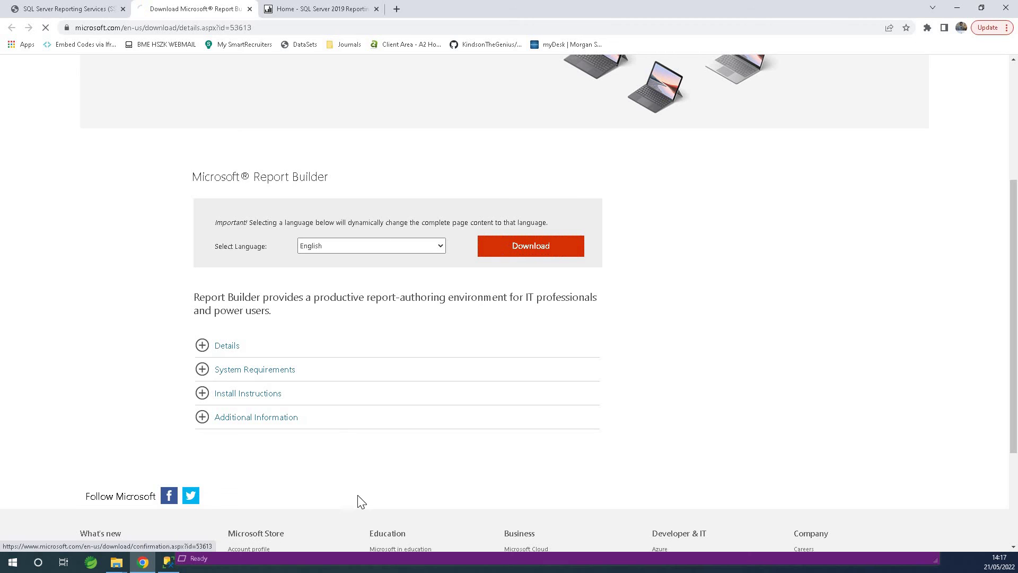
pyautogui.scroll(-4, 350, 383)
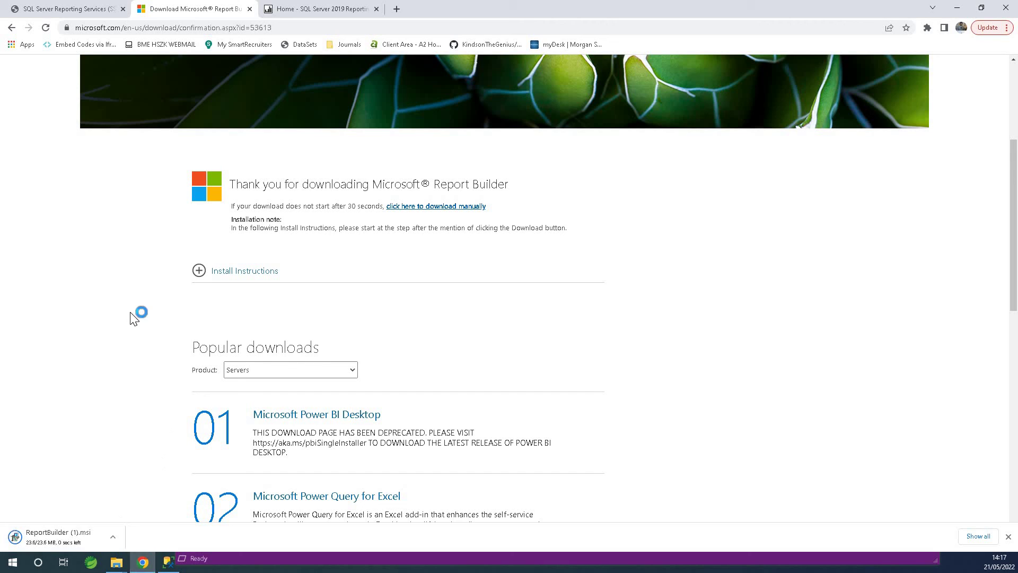
pyautogui.click(12, 28)
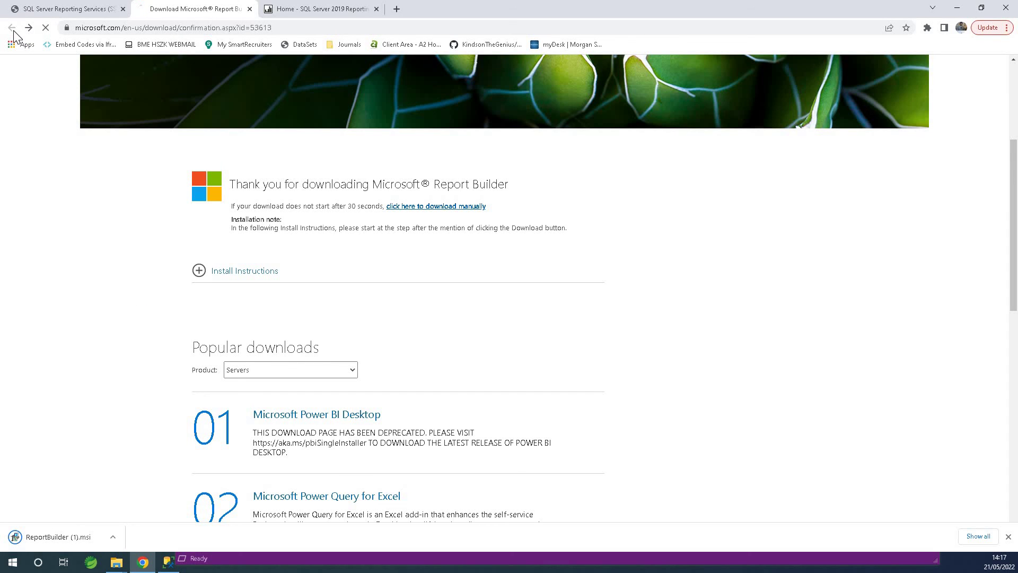
# - Return to the Part 2 tutorial article and dismiss the downloads bar
pyautogui.click(35, 10)
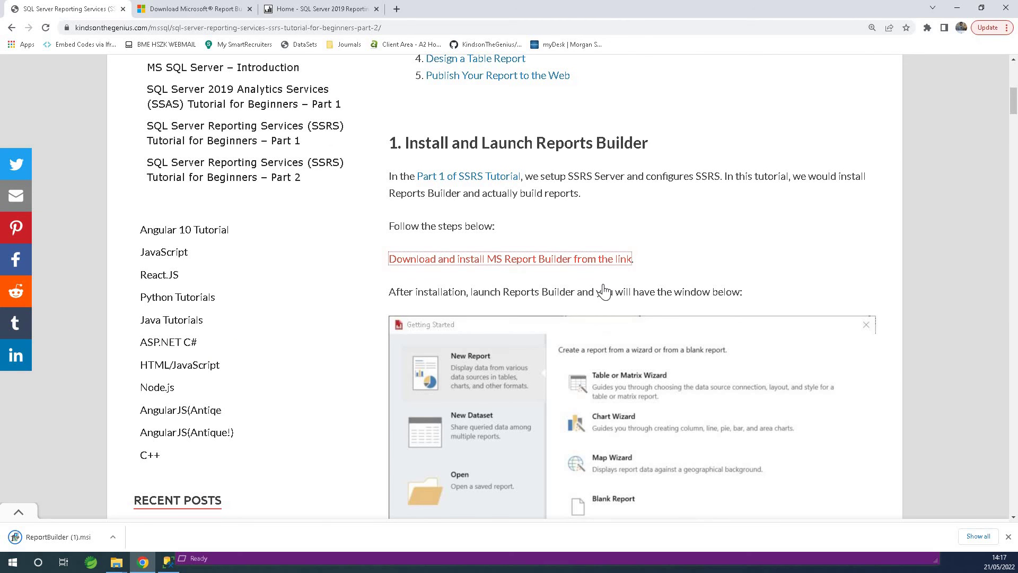
pyautogui.scroll(-2, 594, 277)
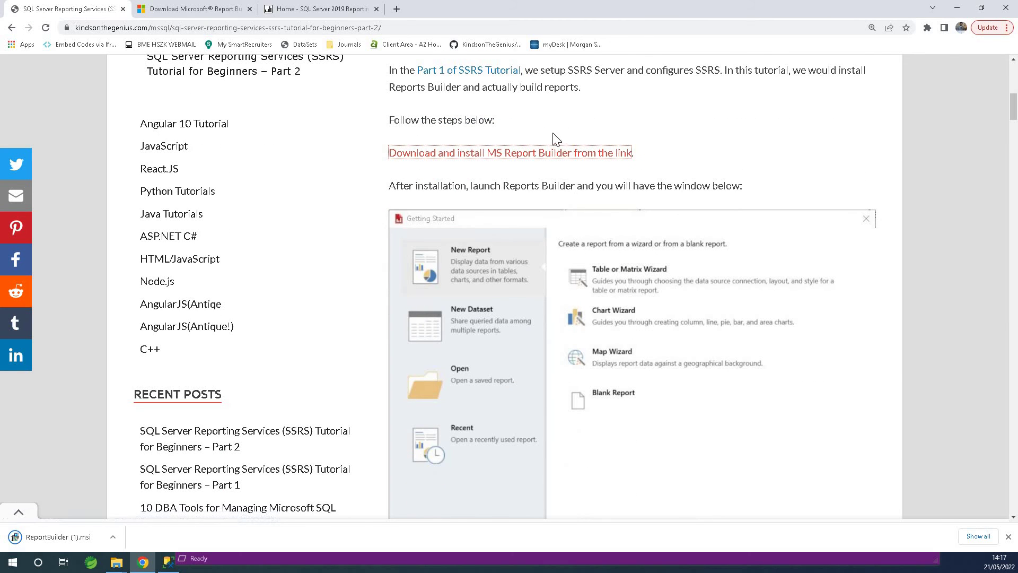
pyautogui.click(572, 159)
pyautogui.click(1010, 538)
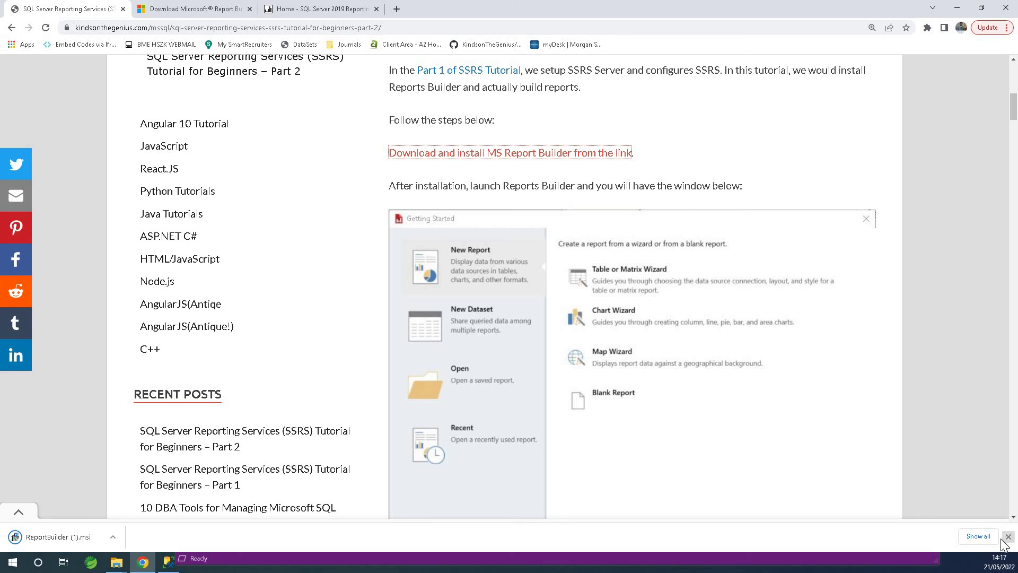
# - Bring up the Windows Start menu for finding an installed program
pyautogui.click(8, 568)
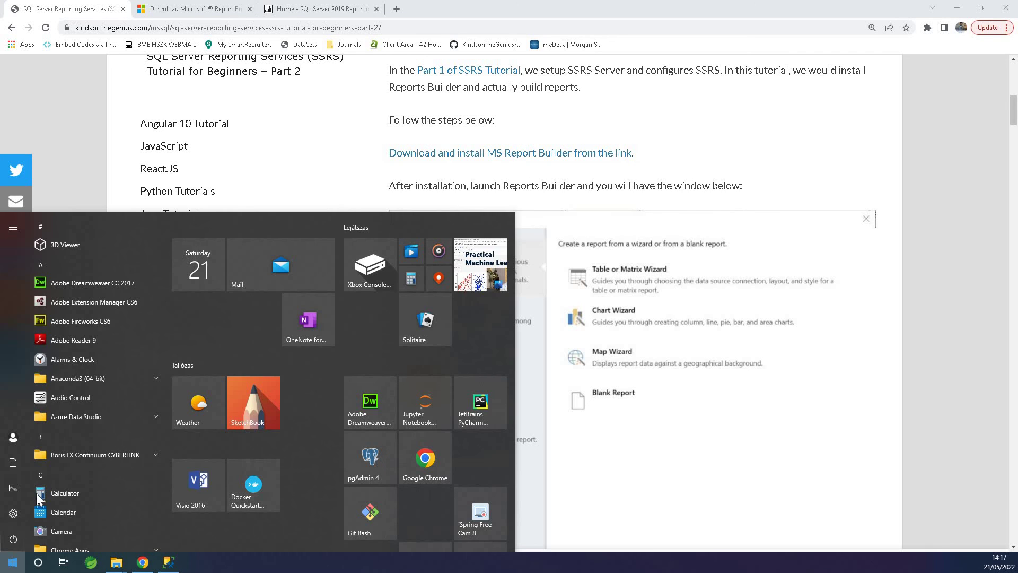
pyautogui.moveTo(20, 406)
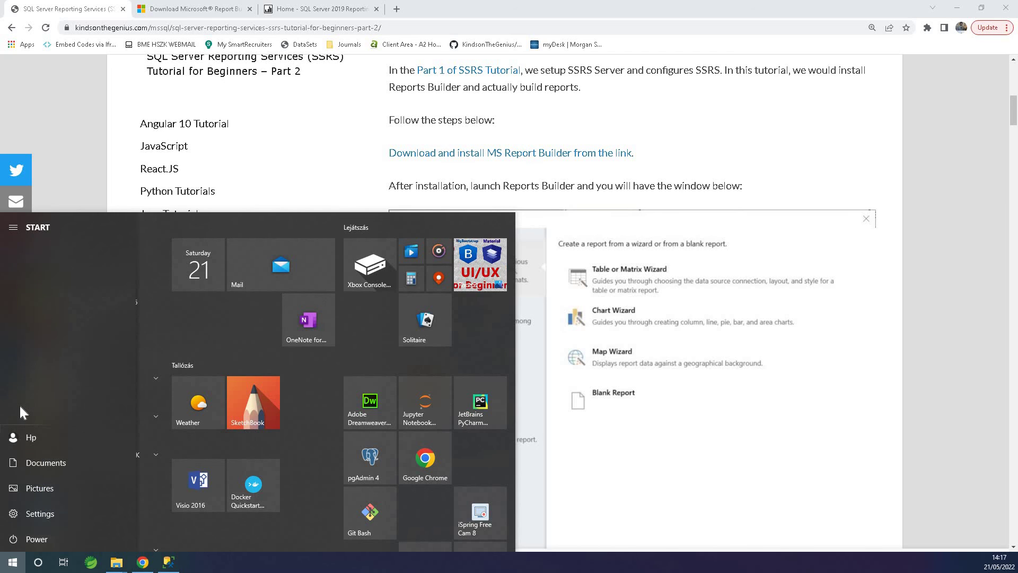
pyautogui.write('Micro')
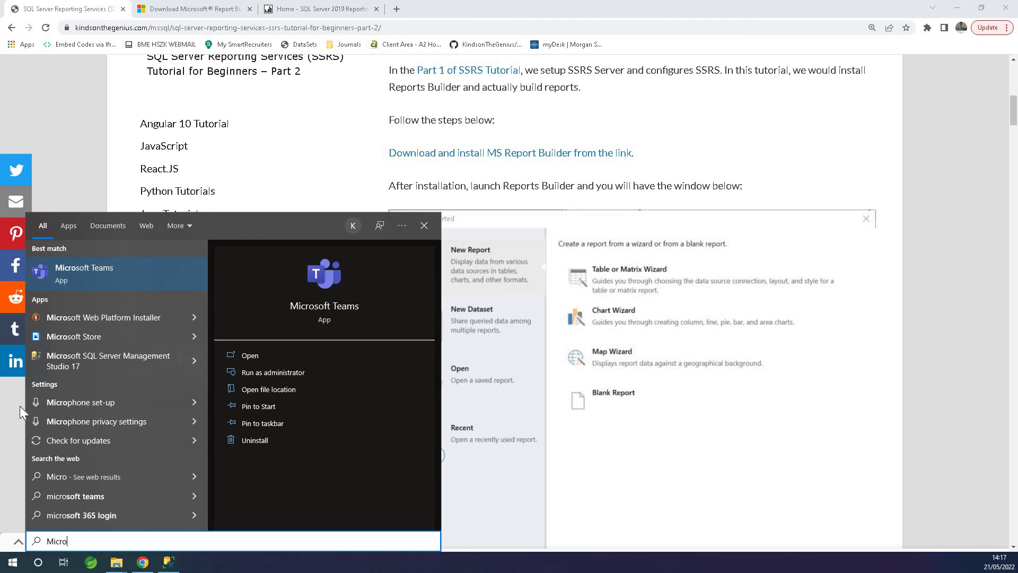
pyautogui.press('BackSpace')
pyautogui.press('BackSpace')
pyautogui.press('BackSpace')
pyautogui.press('BackSpace')
pyautogui.press('BackSpace')
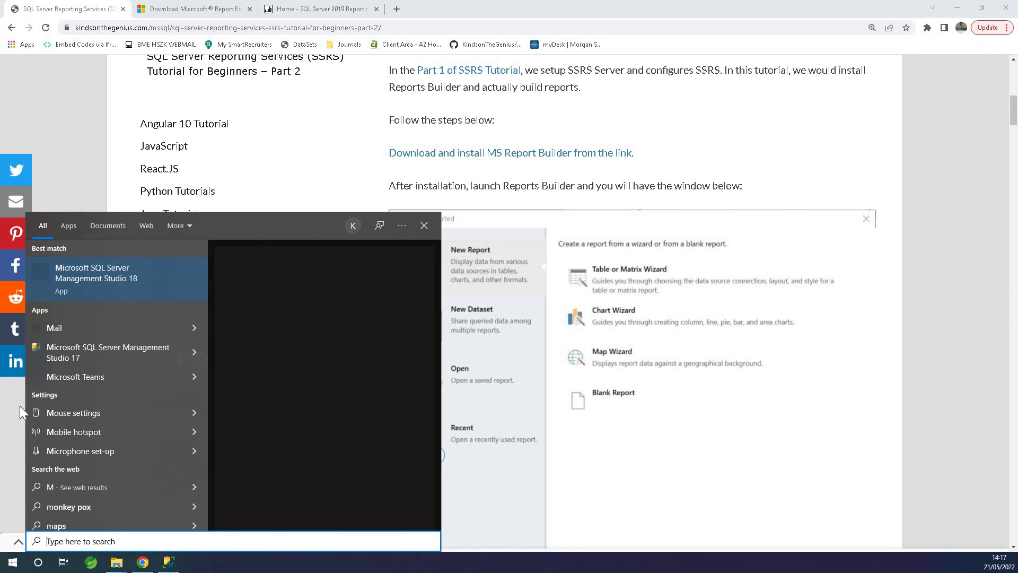
# - Search Windows for "Report", launch Report Builder, and close its Getting Started window to reach the blank report
pyautogui.write('Report')
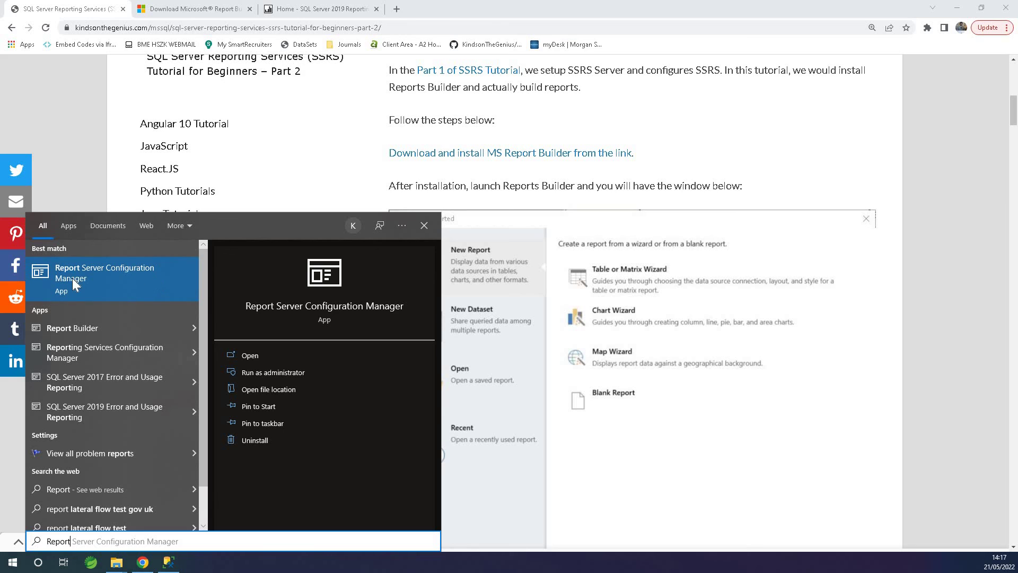
pyautogui.click(134, 334)
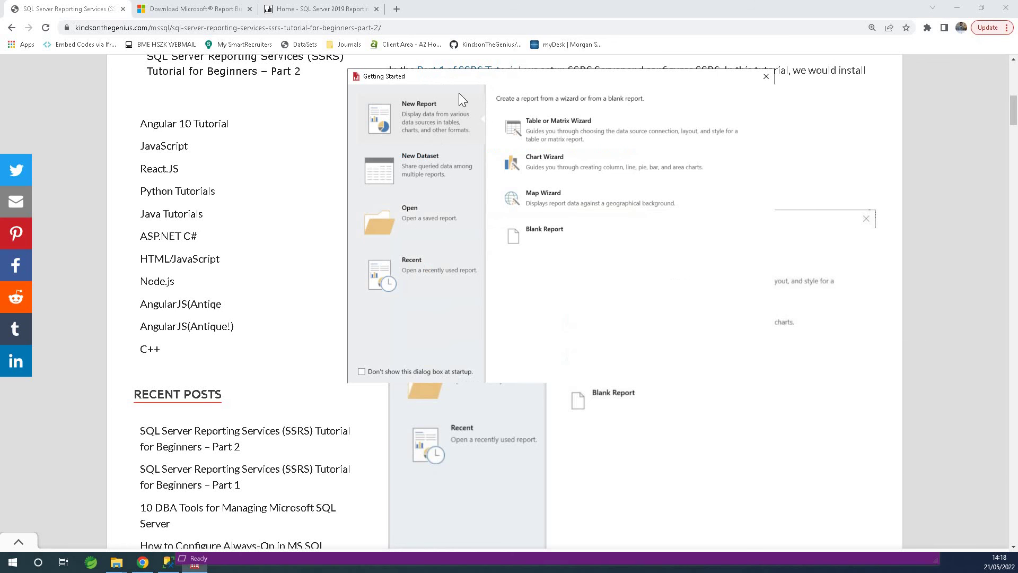
pyautogui.moveTo(438, 79); pyautogui.dragTo(373, 113)
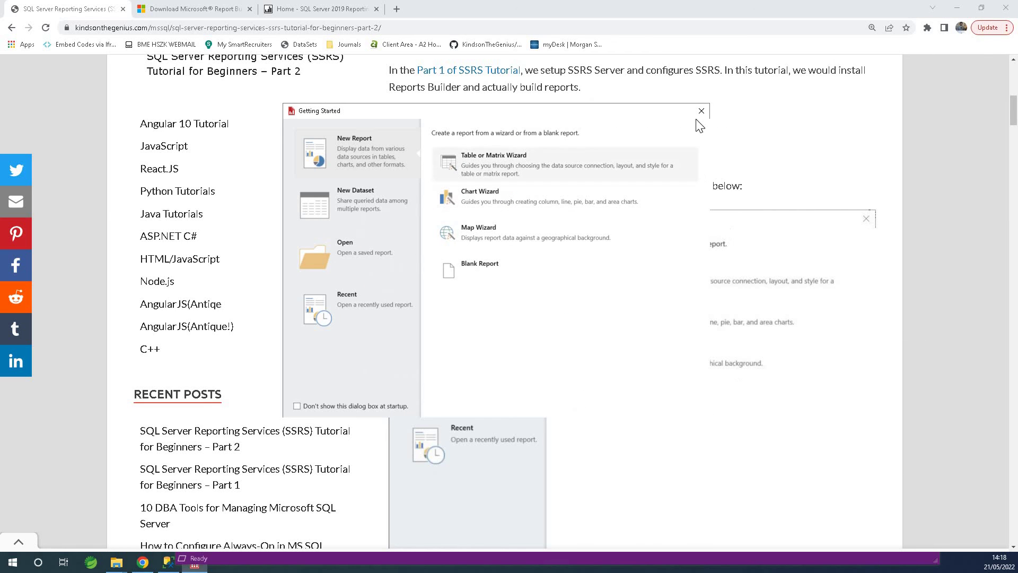
pyautogui.click(701, 112)
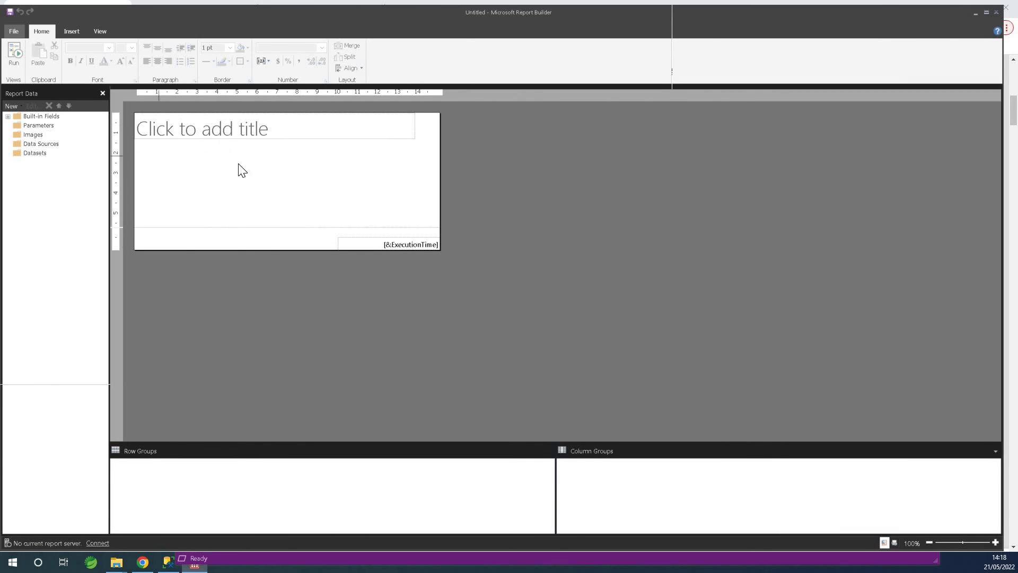
# - Read the tutorial's instructions on creating a data source and check the database list in SQL Server Management Studio
pyautogui.click(137, 566)
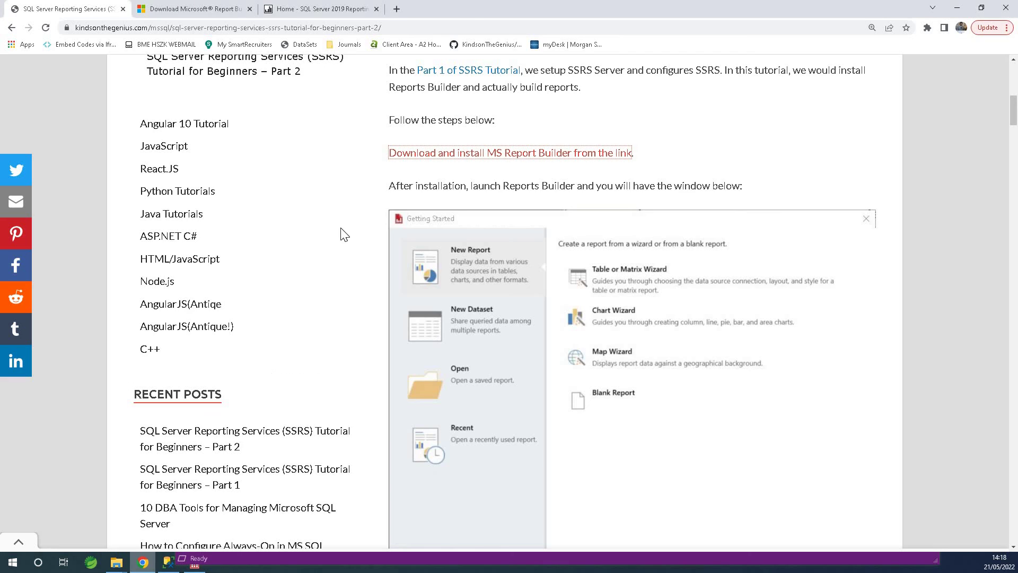
pyautogui.scroll(-7, 634, 301)
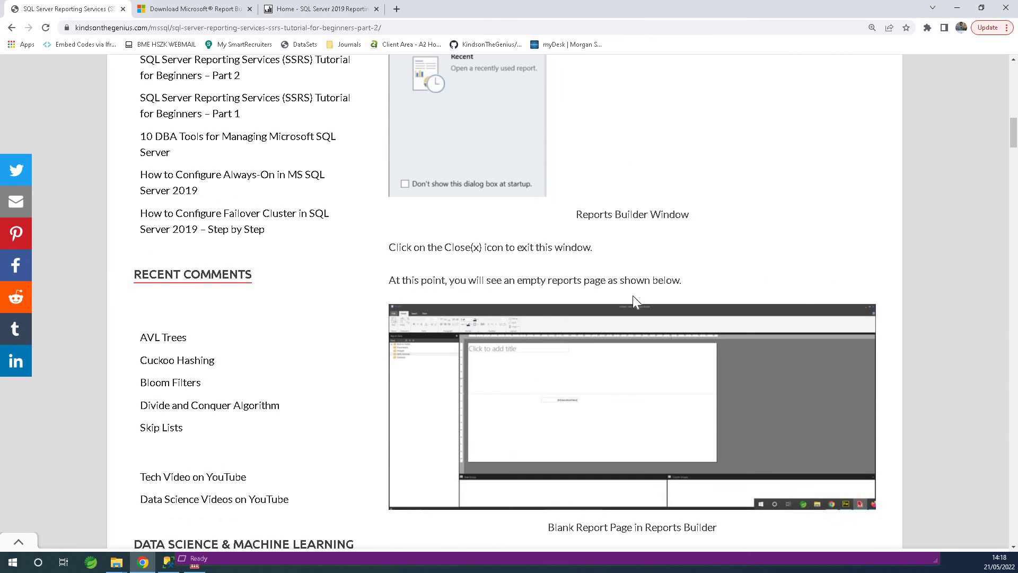
pyautogui.scroll(1, 634, 301)
pyautogui.scroll(-7, 587, 250)
pyautogui.scroll(-5, 584, 271)
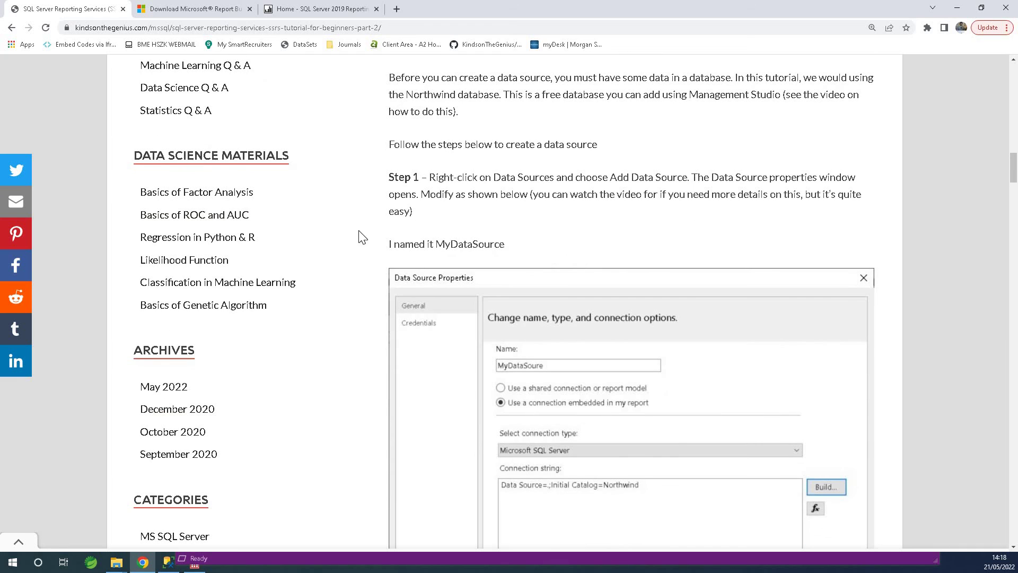
pyautogui.click(168, 563)
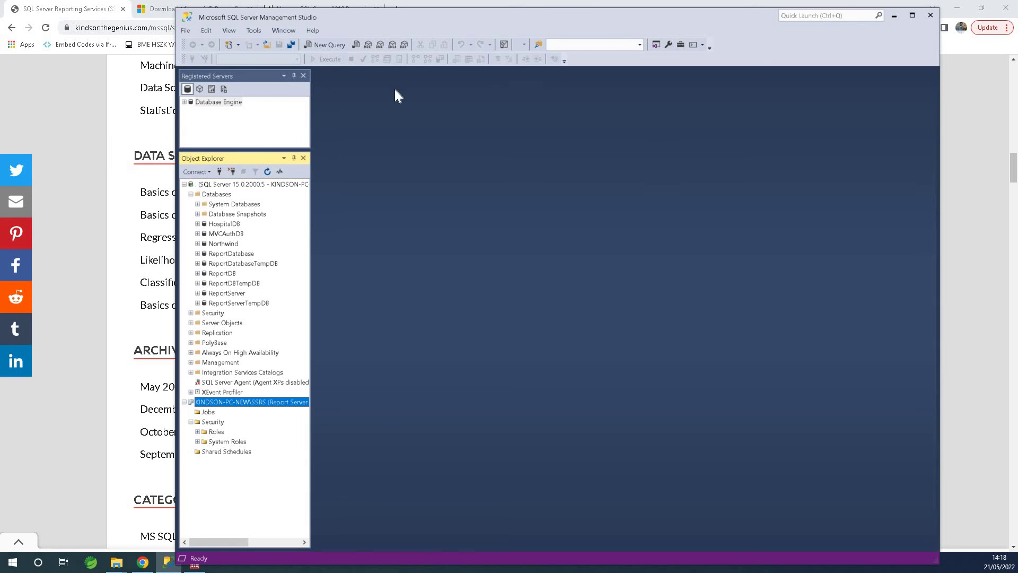
# - Search Google in a new browser tab for "Northwind database sample download bak"
pyautogui.click(150, 9)
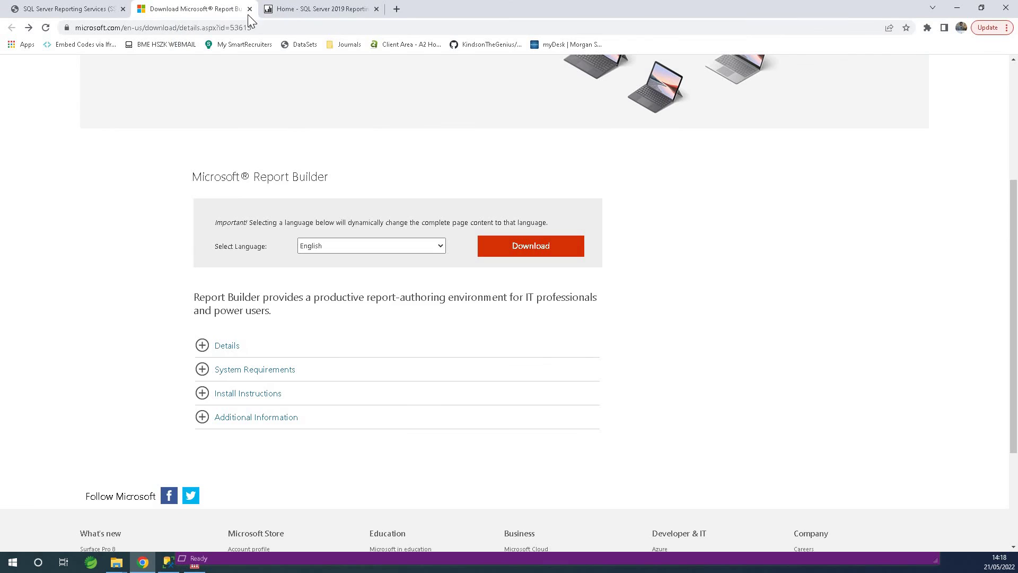
pyautogui.click(397, 9)
pyautogui.click(453, 225)
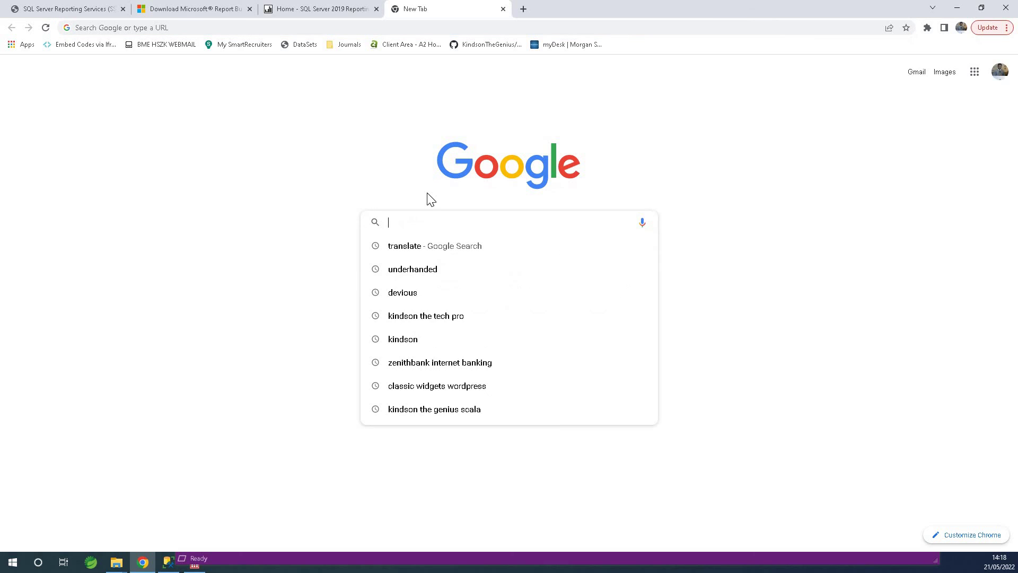
pyautogui.write('Nortgh')
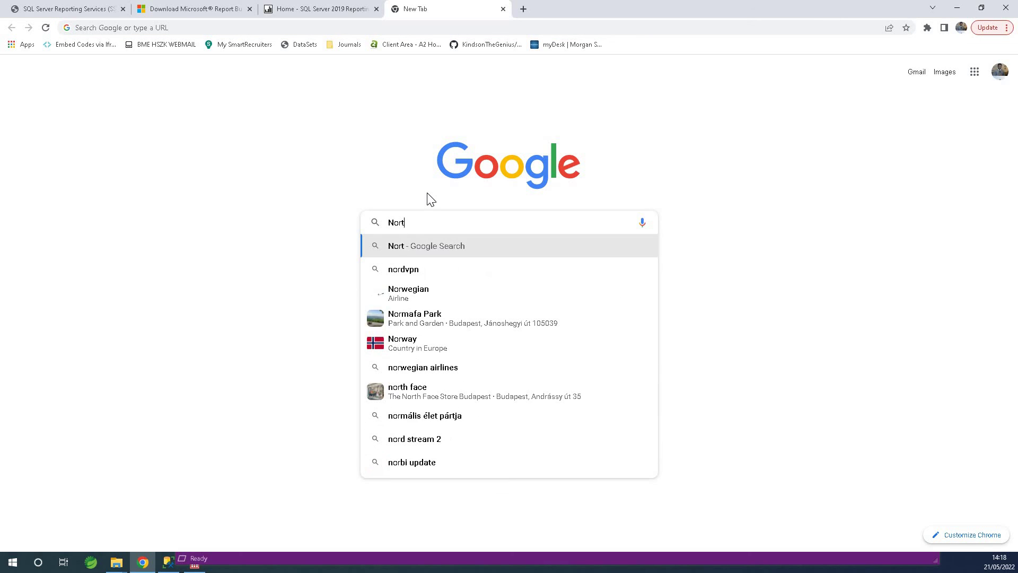
pyautogui.press('BackSpace')
pyautogui.press('BackSpace')
pyautogui.write('h')
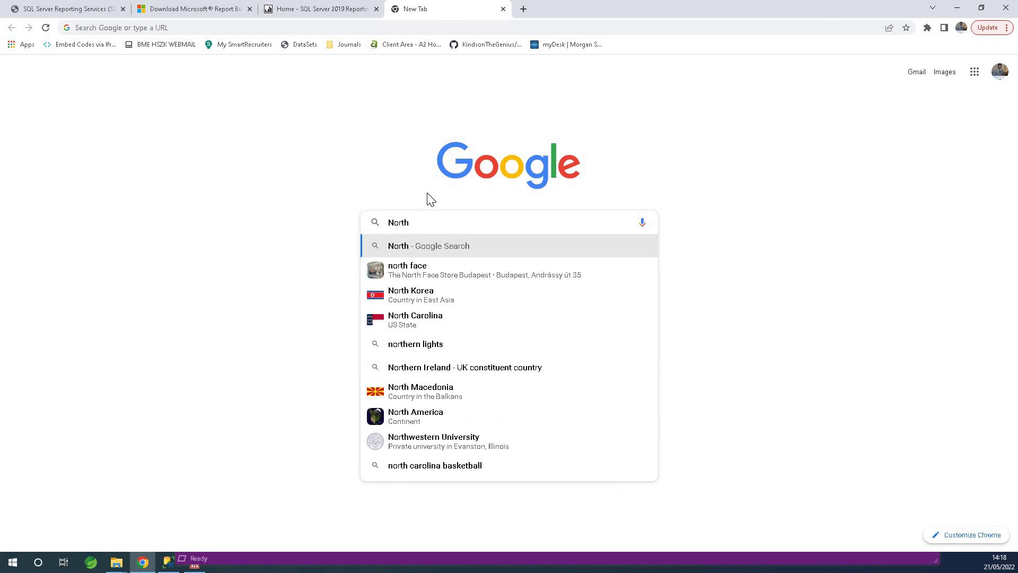
pyautogui.write('wind da')
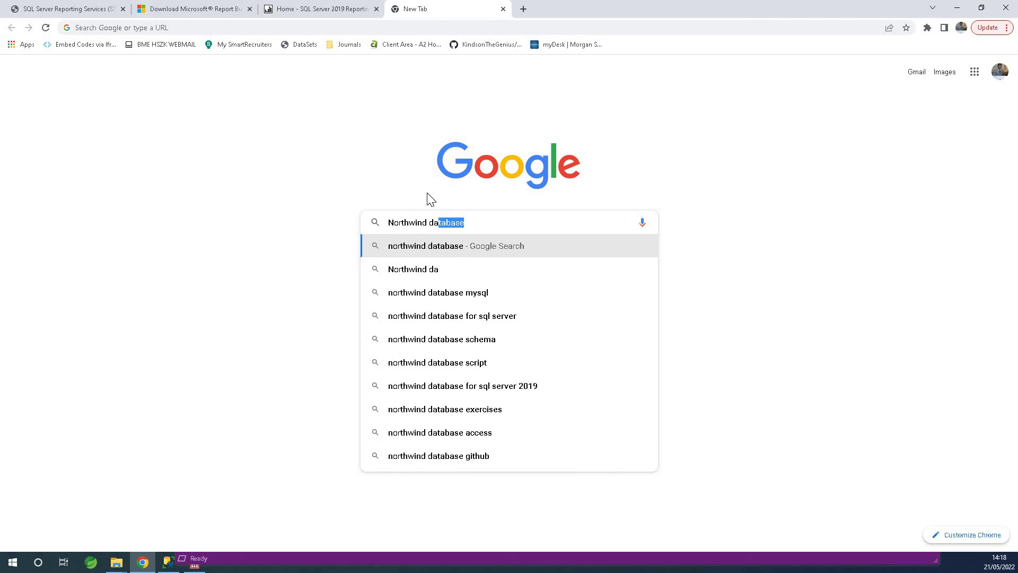
pyautogui.write('tabase das')
pyautogui.press('BackSpace')
pyautogui.press('BackSpace')
pyautogui.press('BackSpace')
pyautogui.write('samep')
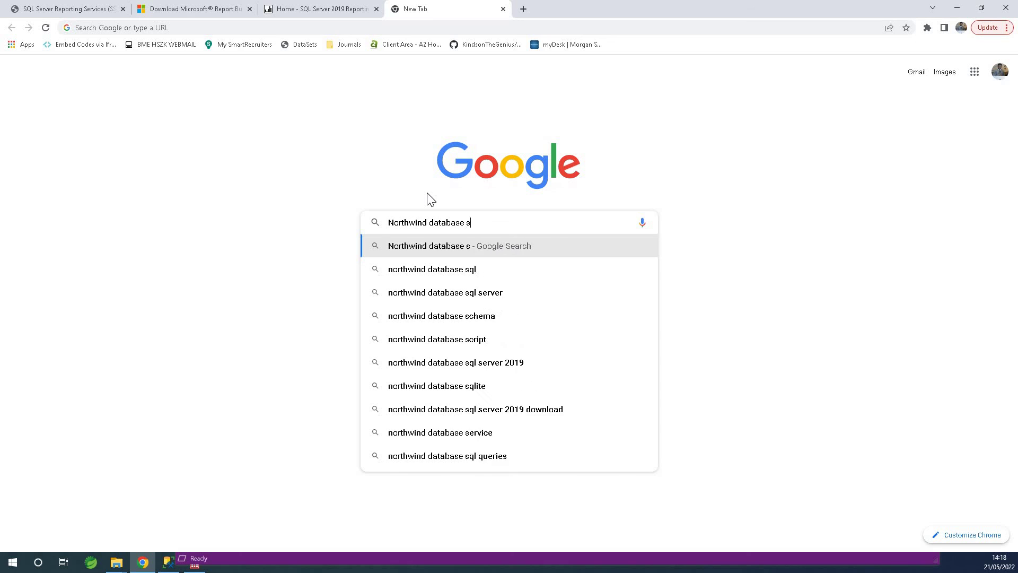
pyautogui.press('BackSpace')
pyautogui.press('BackSpace')
pyautogui.write('ple donw')
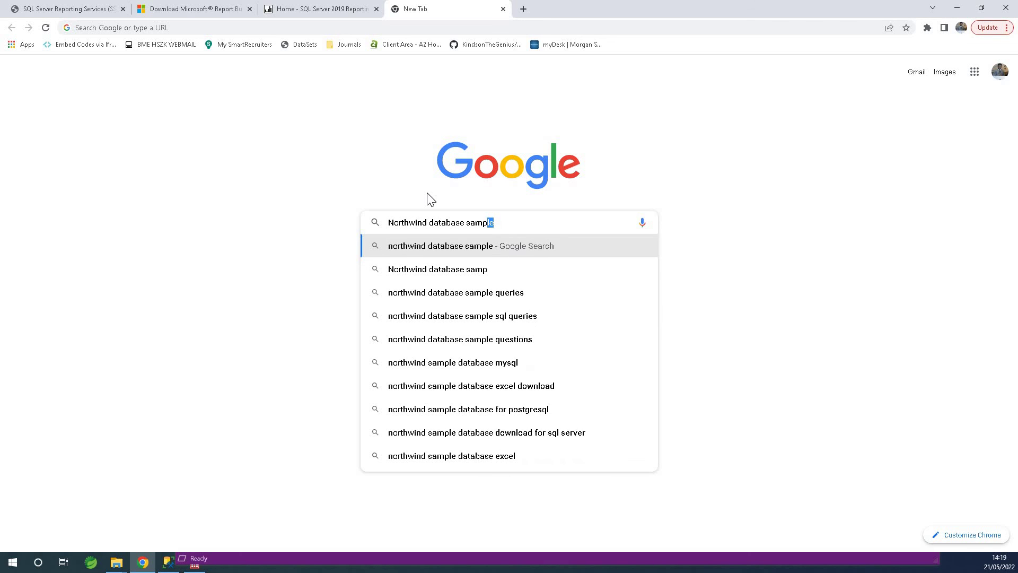
pyautogui.press('BackSpace')
pyautogui.press('BackSpace')
pyautogui.write('wn')
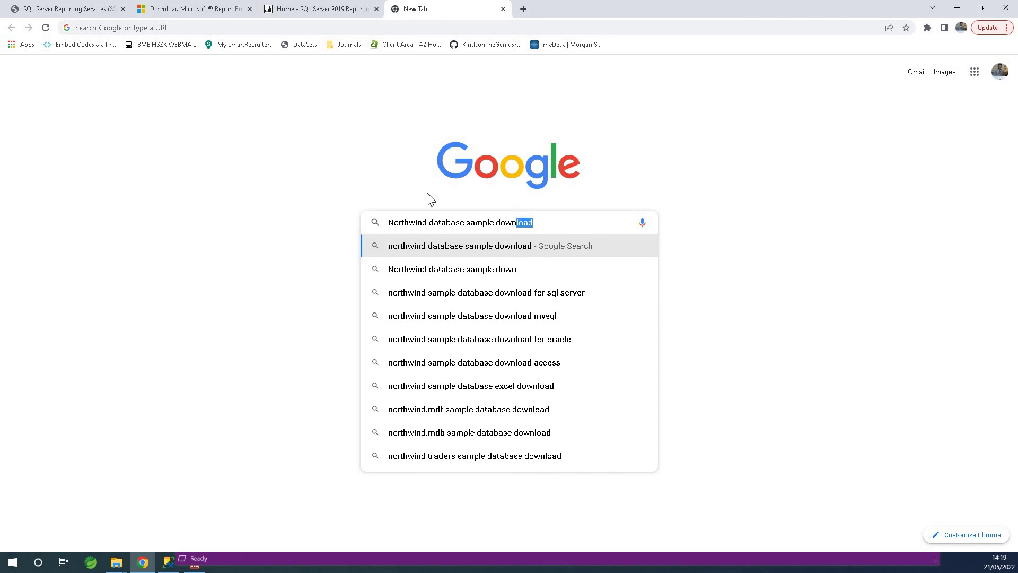
pyautogui.write('load bak')
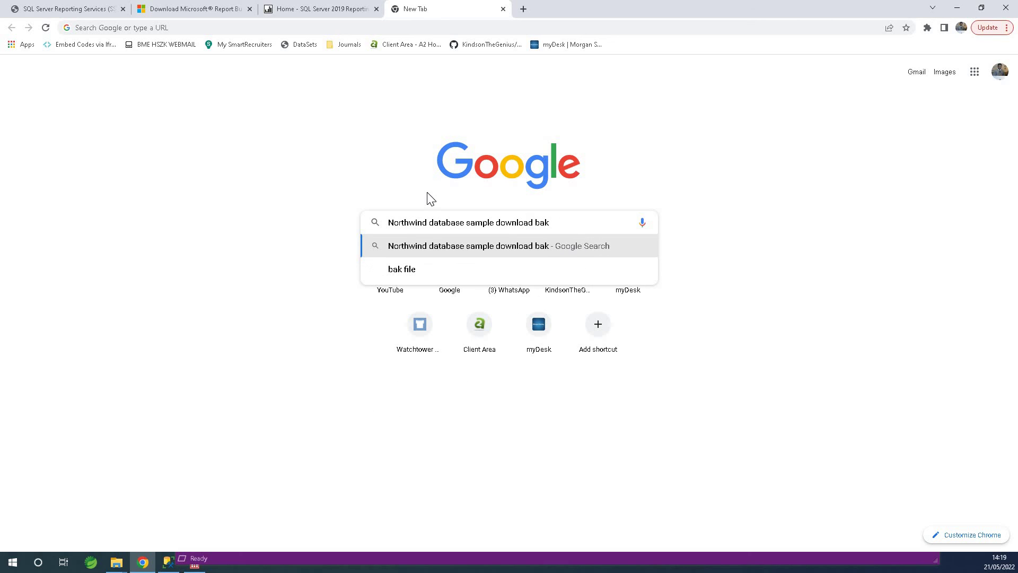
pyautogui.press('Return')
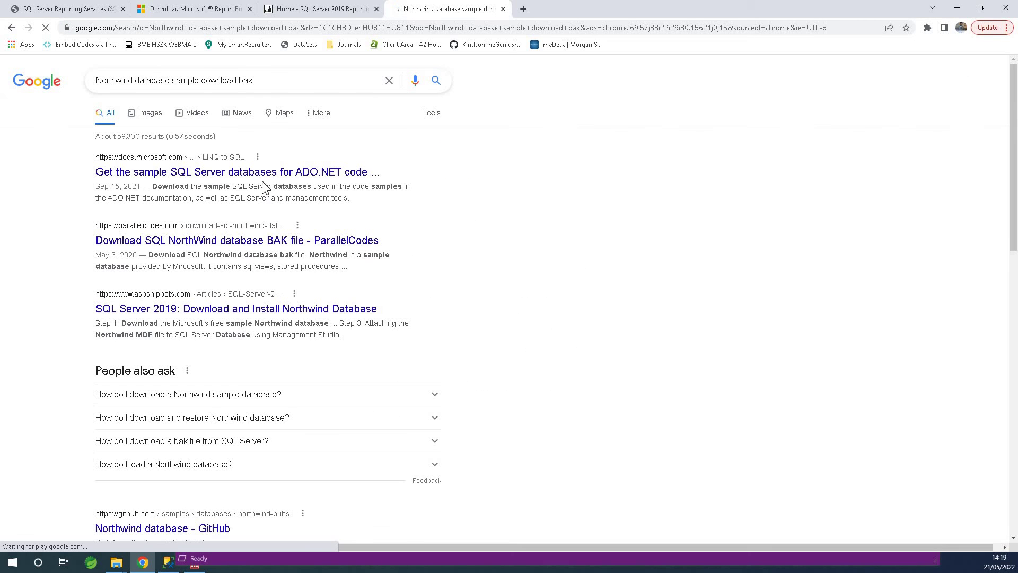
# - Open the ParallelCodes search result and download the Northwind database BAK file archive
pyautogui.click(241, 246)
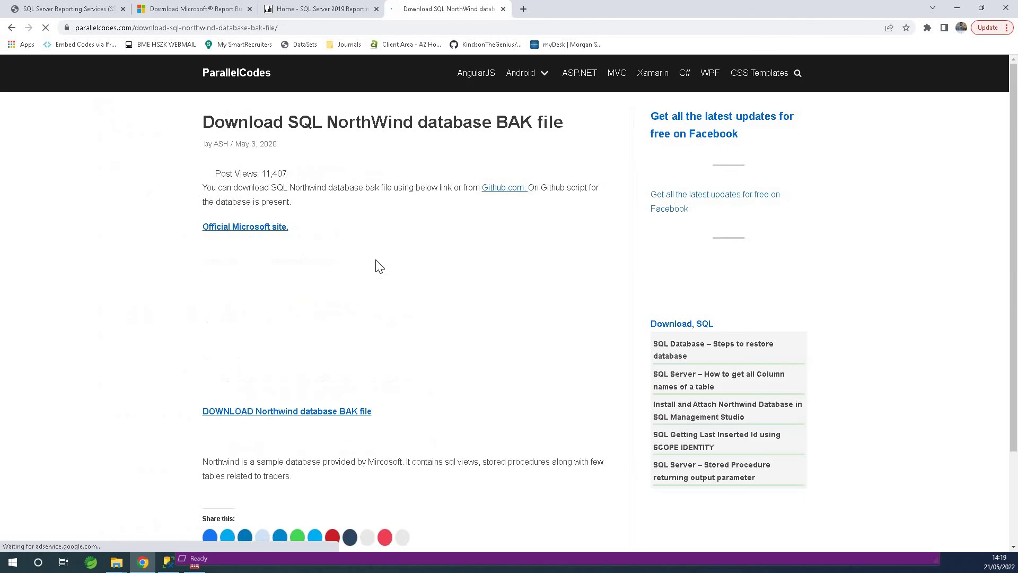
pyautogui.scroll(-2, 469, 283)
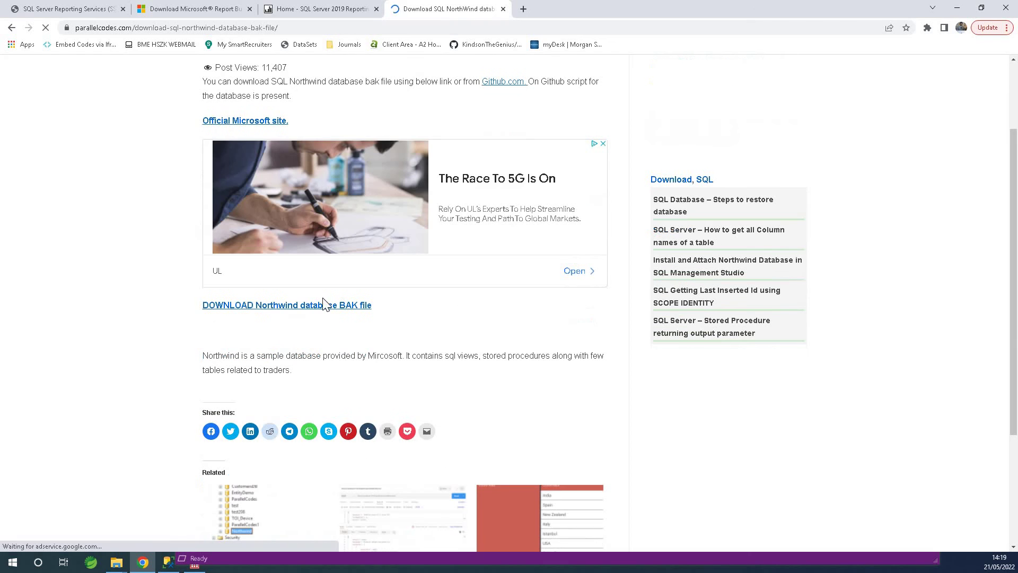
pyautogui.click(287, 312)
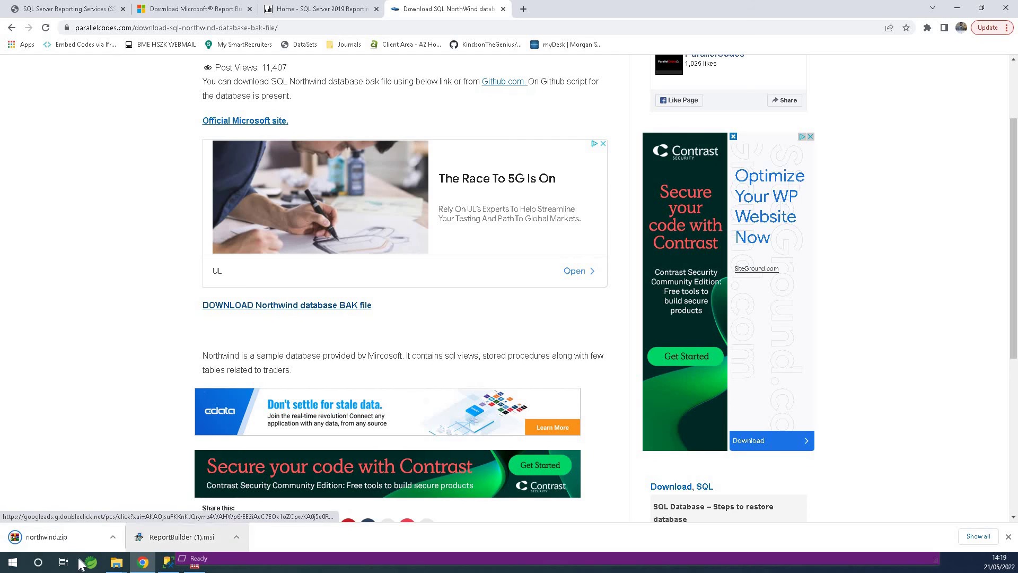
# - Open the downloaded northwind.zip in WinRAR and extract northwind.bak to the northwind folder under Downloads
pyautogui.click(61, 538)
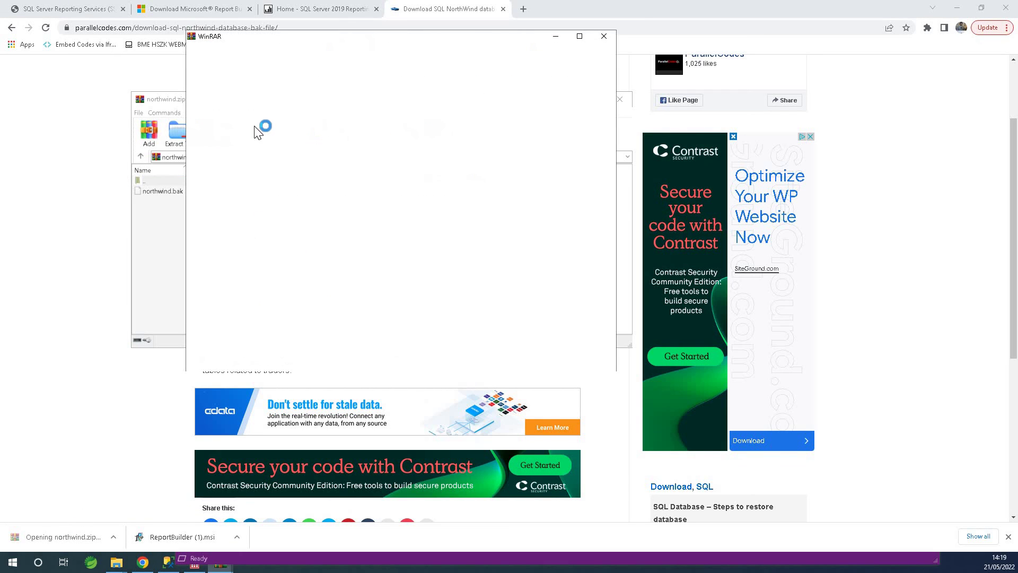
pyautogui.click(603, 36)
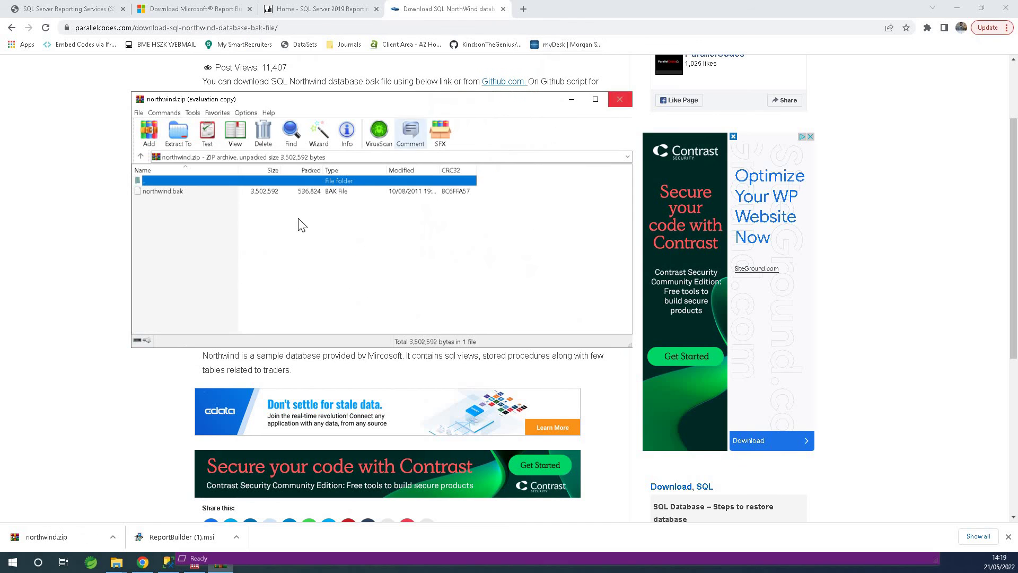
pyautogui.click(169, 193)
pyautogui.rightClick(168, 192)
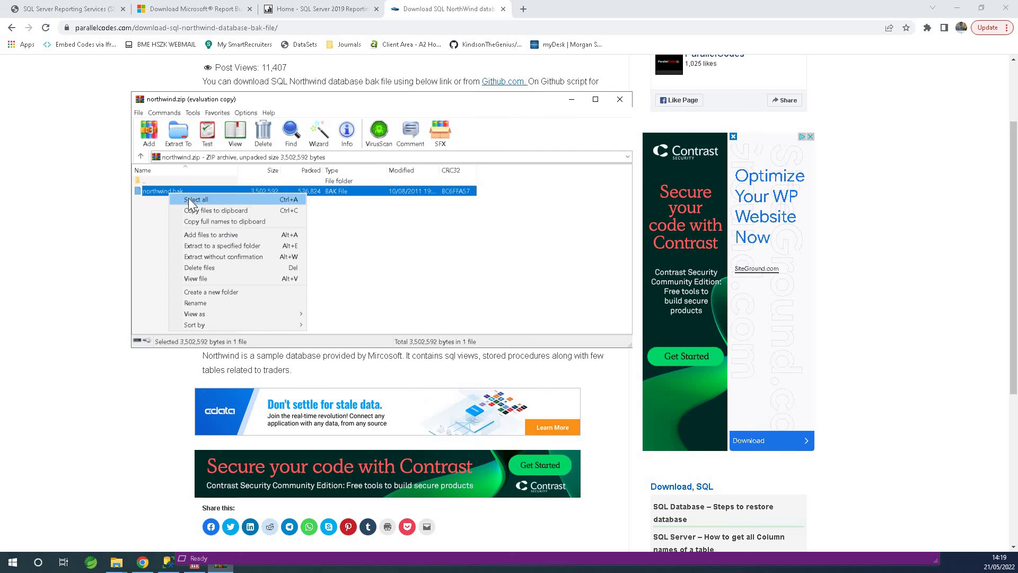
pyautogui.click(223, 246)
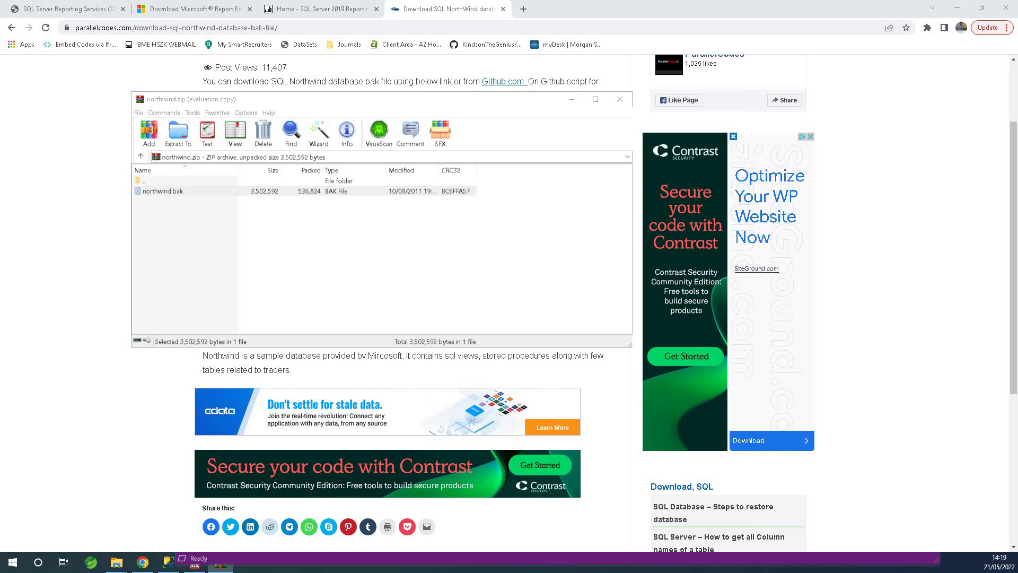
pyautogui.hotkey('alt', 'e')
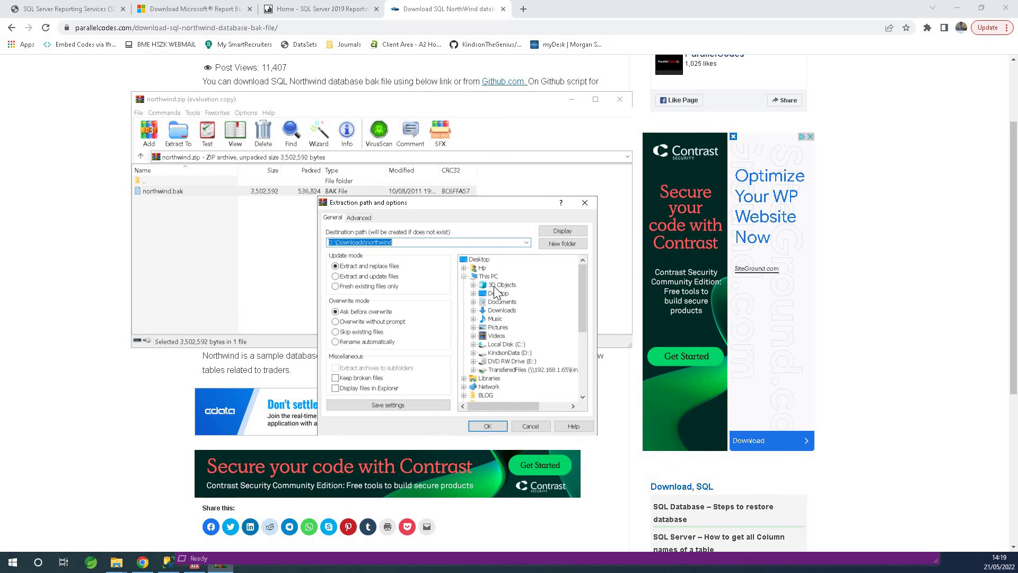
pyautogui.click(485, 425)
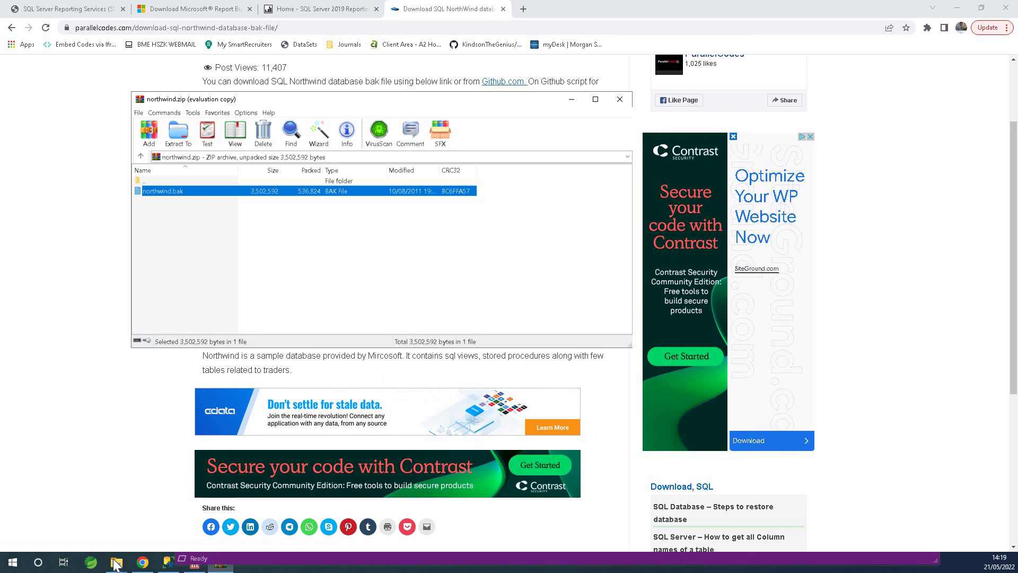
# - Show the Downloads folder in a maximized File Explorer window and close the northwind.zip archive window
pyautogui.moveTo(116, 563)
pyautogui.click(162, 521)
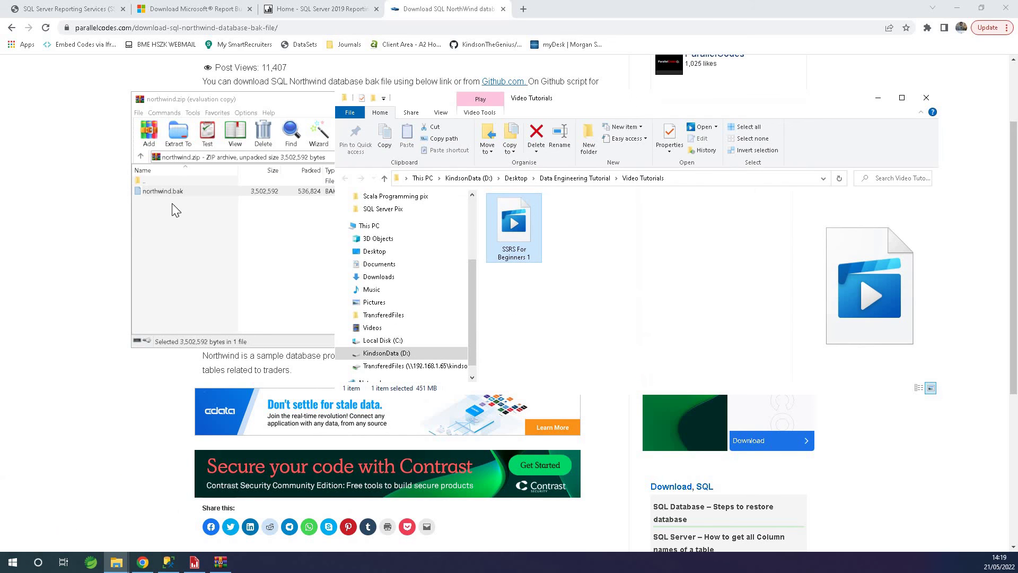
pyautogui.click(380, 277)
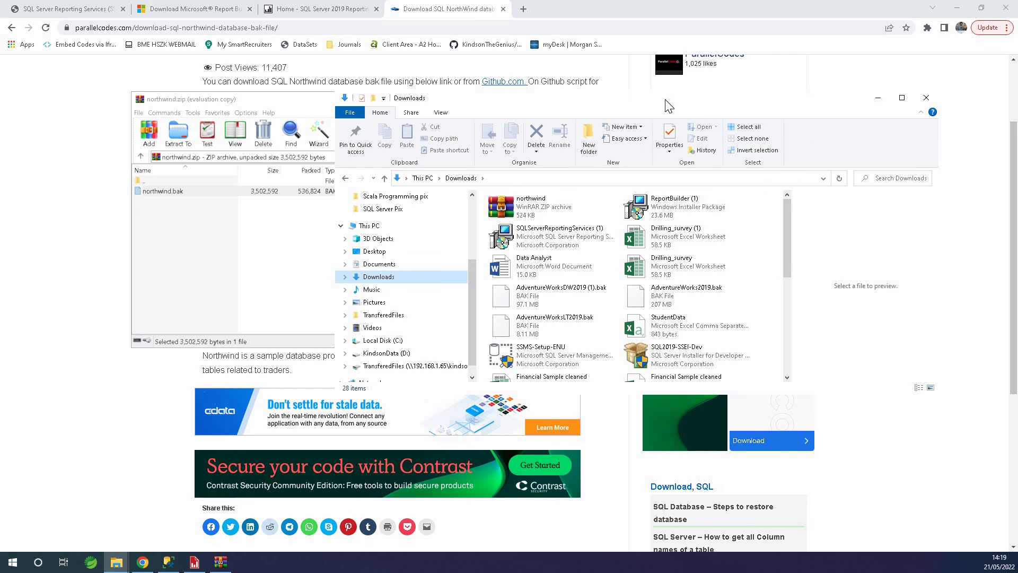
pyautogui.moveTo(487, 106); pyautogui.dragTo(351, 112)
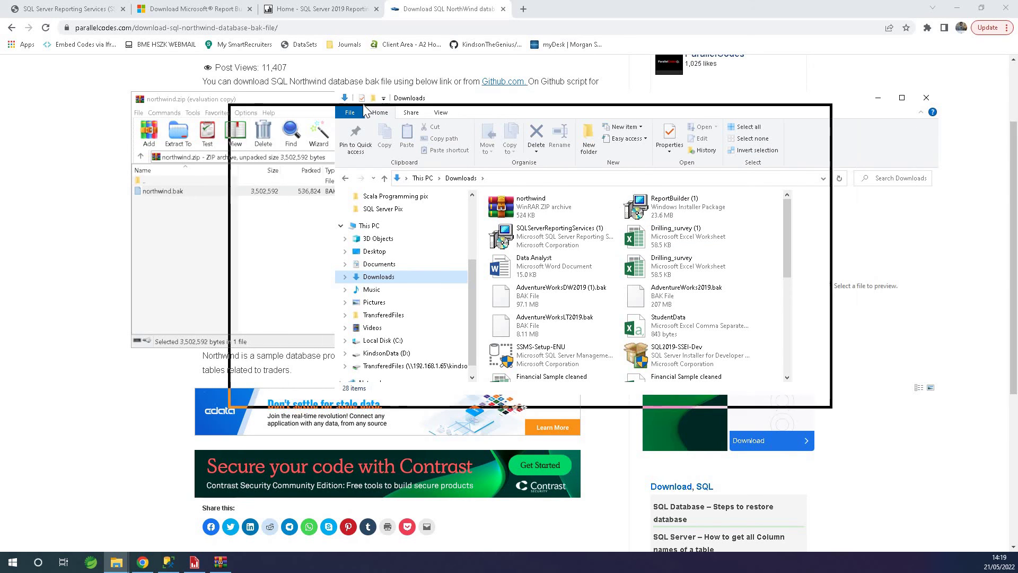
pyautogui.click(766, 104)
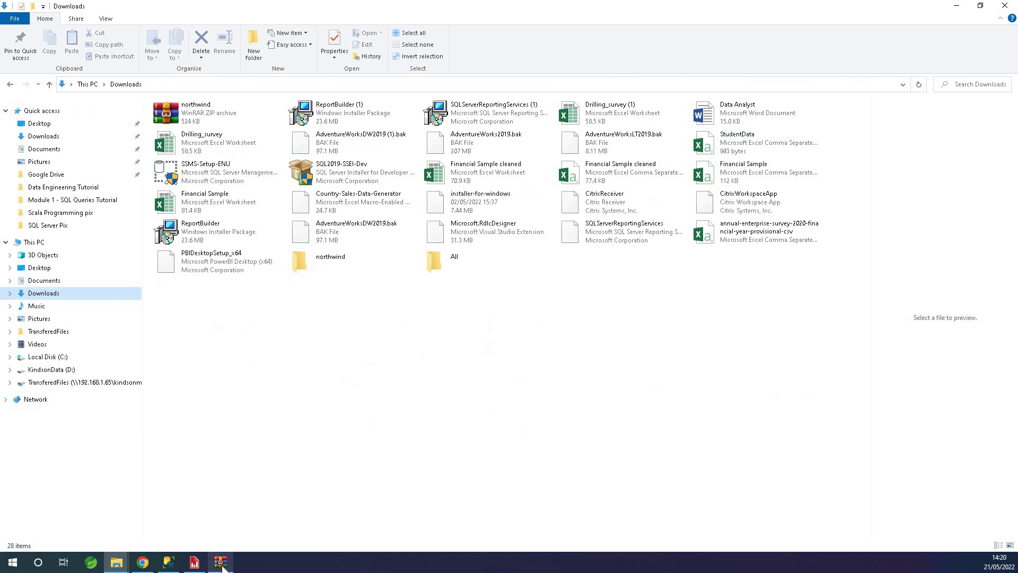
pyautogui.click(222, 563)
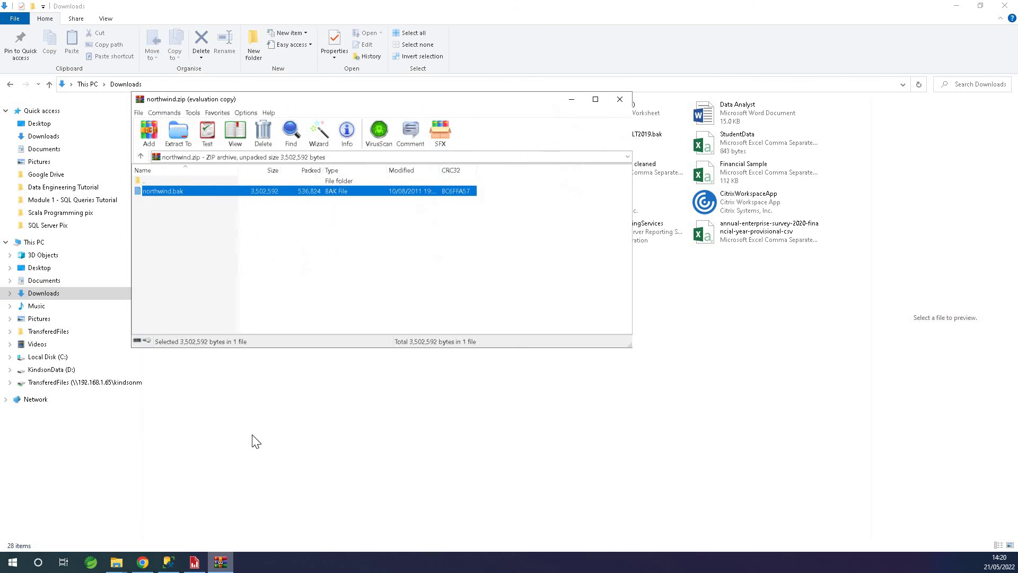
pyautogui.click(620, 101)
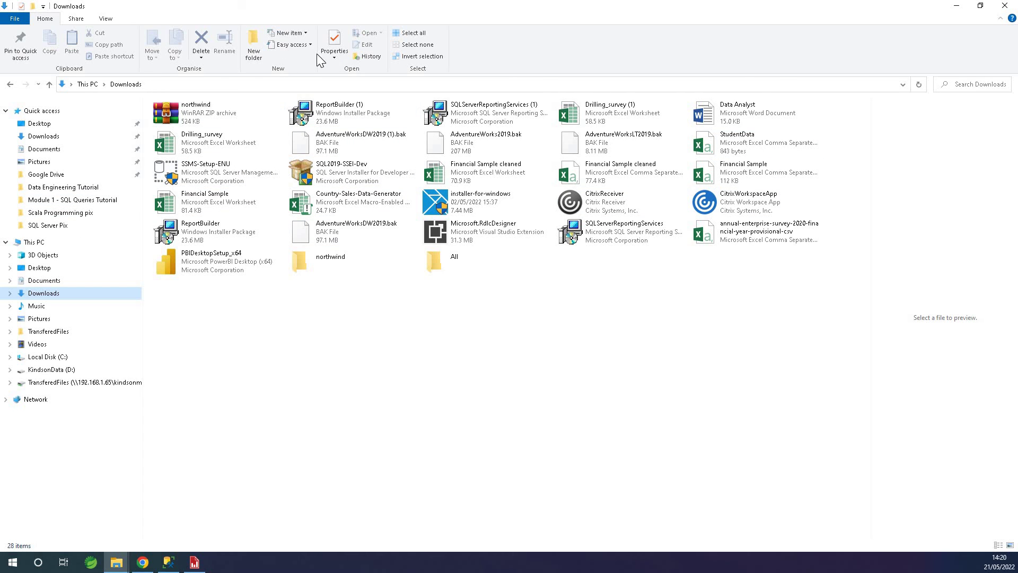
# - Display Downloads as a list, open the extracted northwind folder, and move northwind.bak into the Downloads folder
pyautogui.click(109, 21)
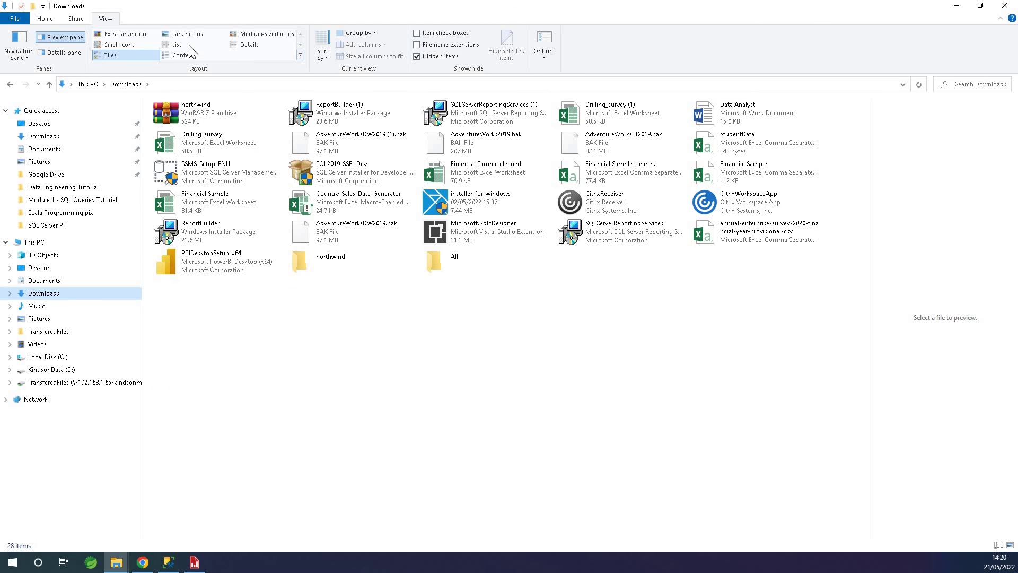
pyautogui.click(189, 45)
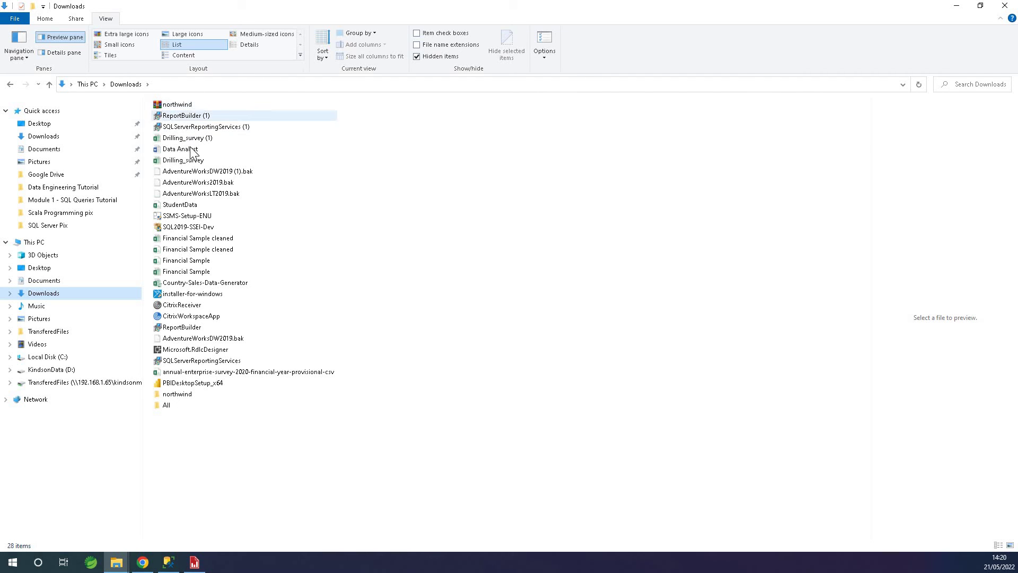
pyautogui.doubleClick(177, 395)
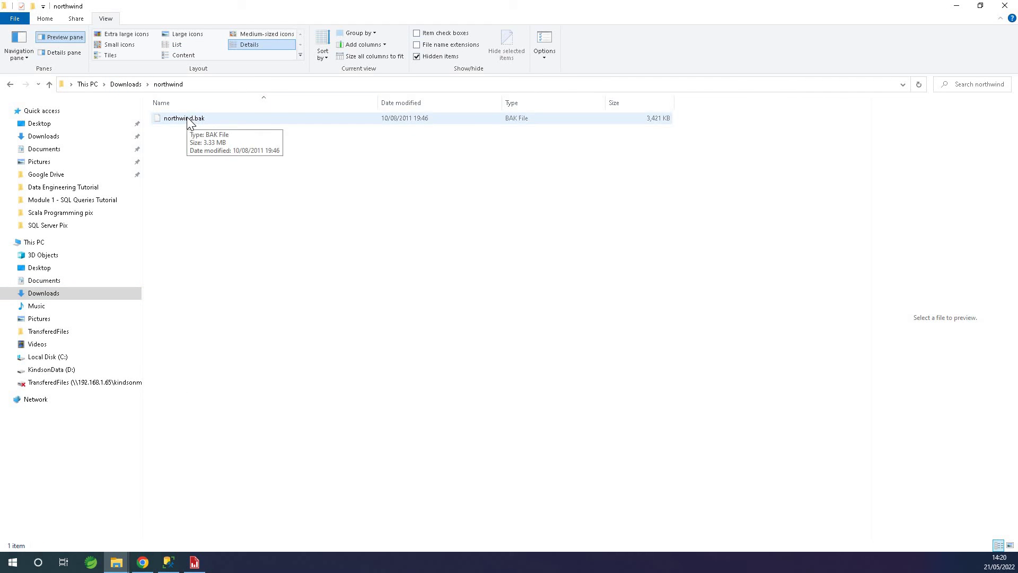
pyautogui.moveTo(188, 125); pyautogui.dragTo(66, 139)
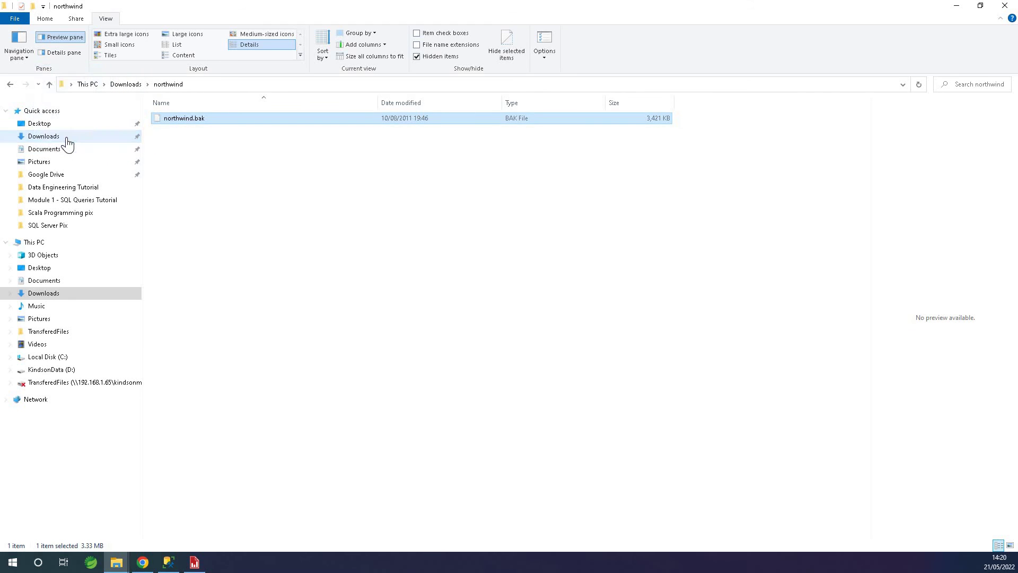
# - Switch to SQL Server Management Studio and start restoring a database on the local server, with Device as the source
pyautogui.click(168, 562)
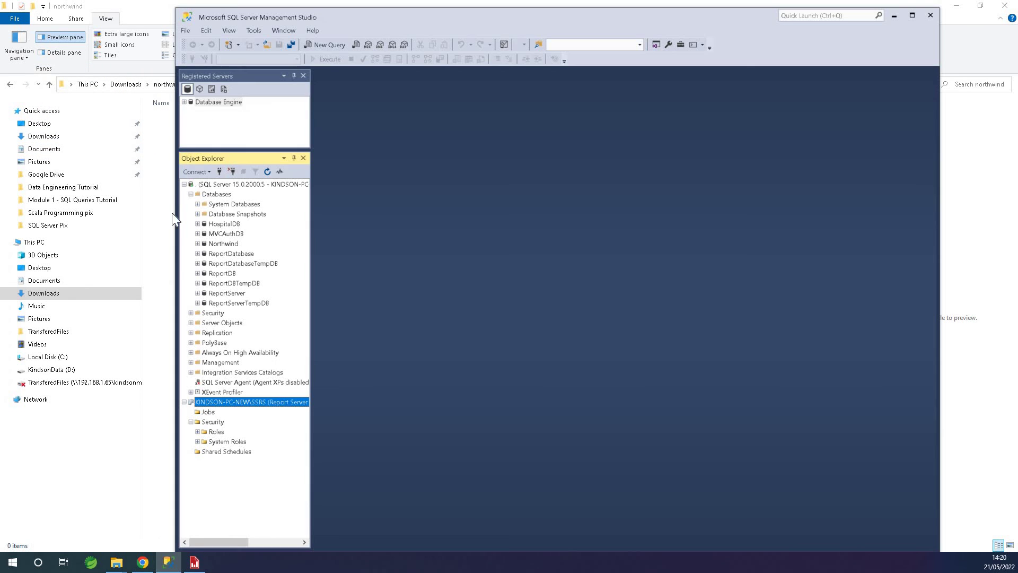
pyautogui.click(217, 196)
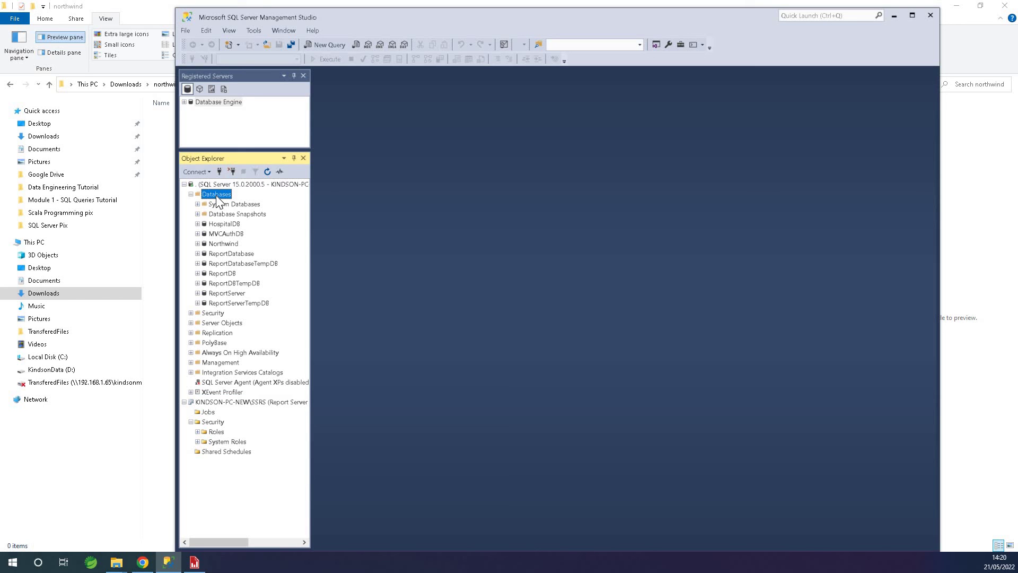
pyautogui.rightClick(215, 196)
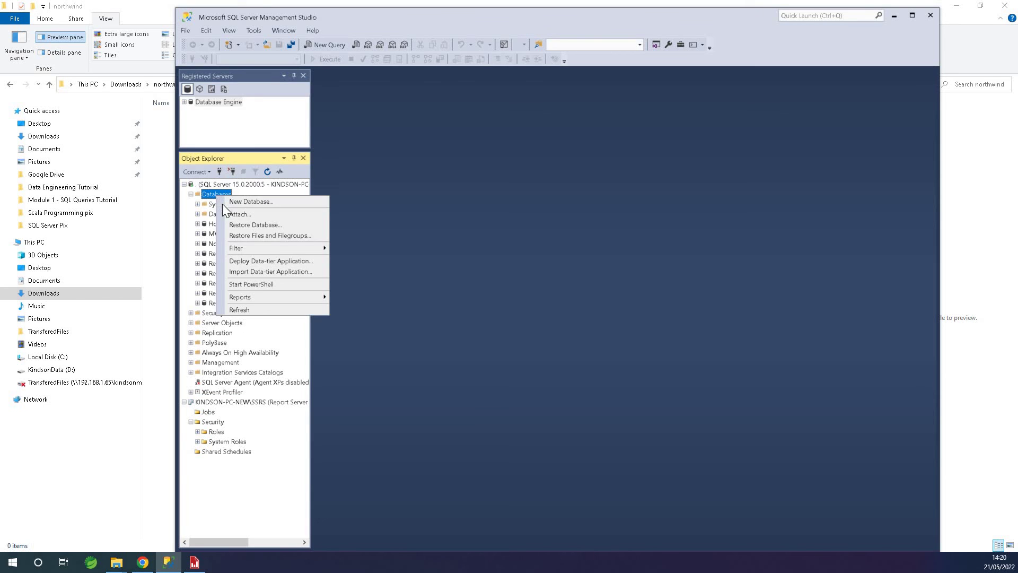
pyautogui.click(298, 225)
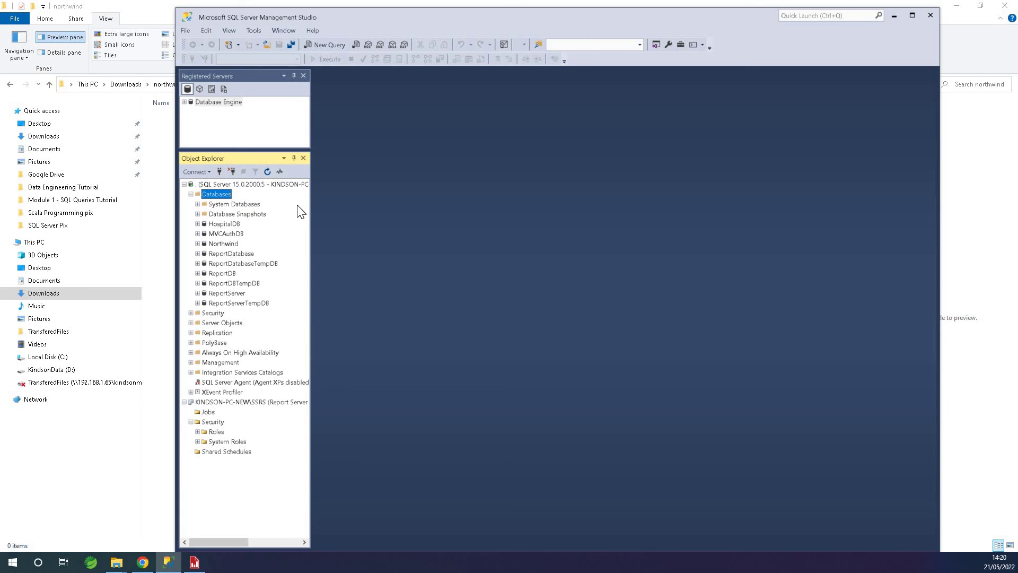
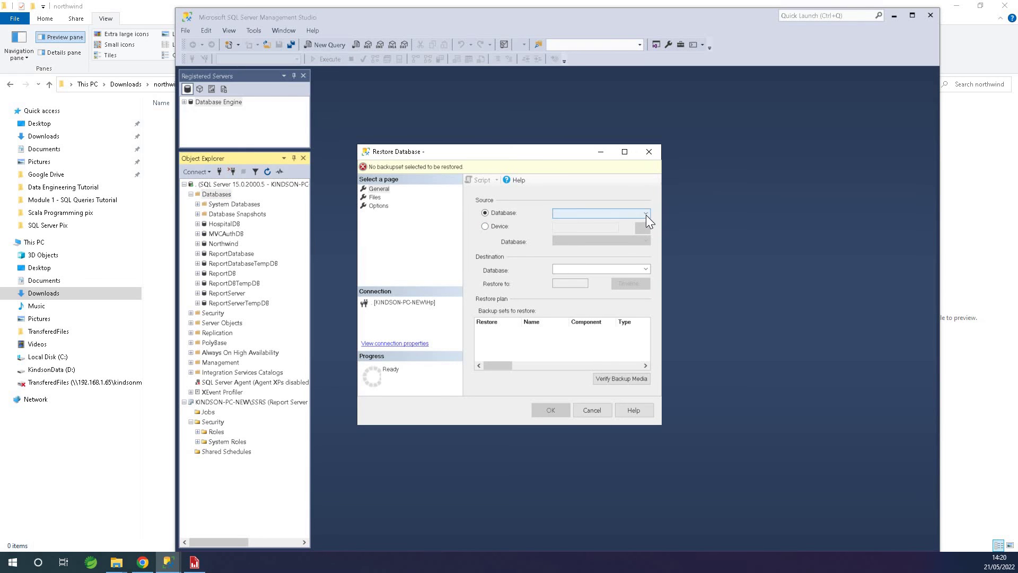
pyautogui.click(484, 227)
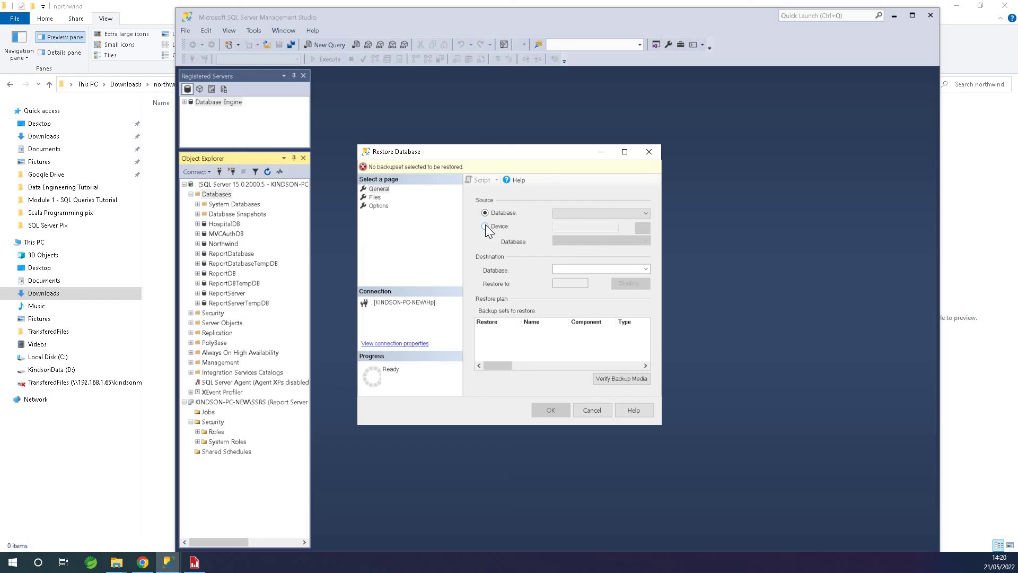
pyautogui.click(486, 225)
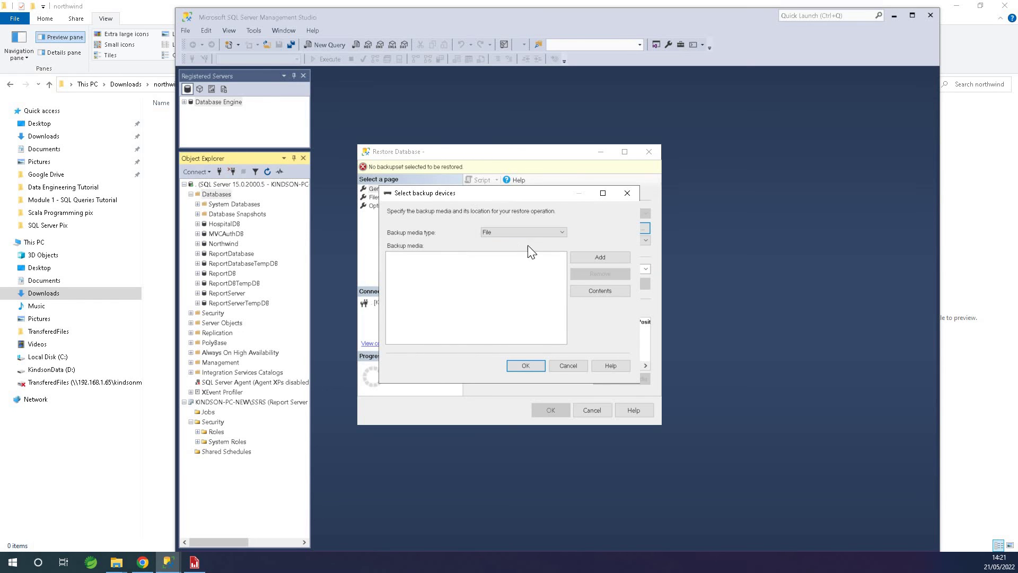
# - Add D:\Downloads\northwind.bak as the backup file to restore, and close the restore dialog without running it
pyautogui.click(603, 255)
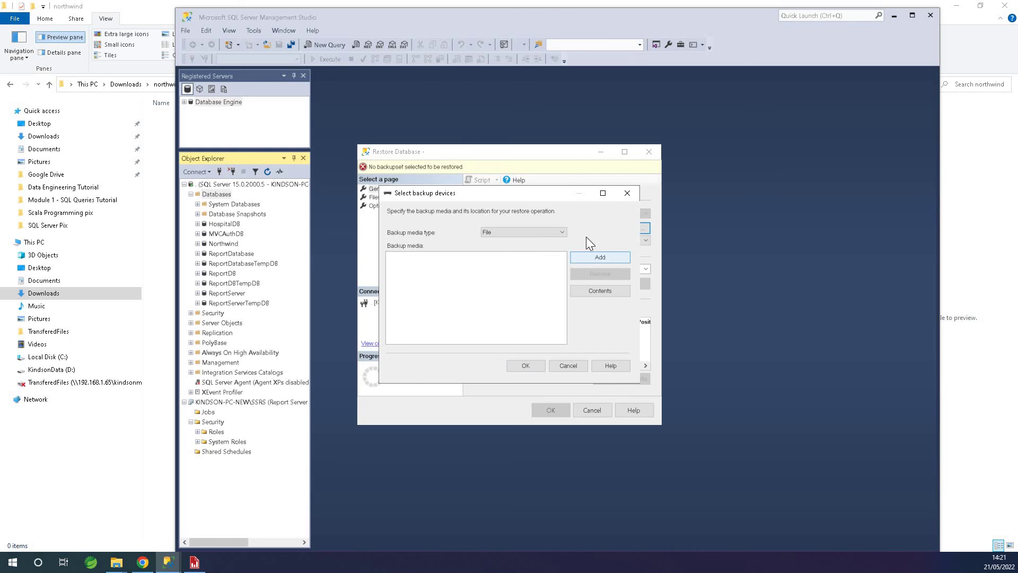
pyautogui.scroll(6, 421, 209)
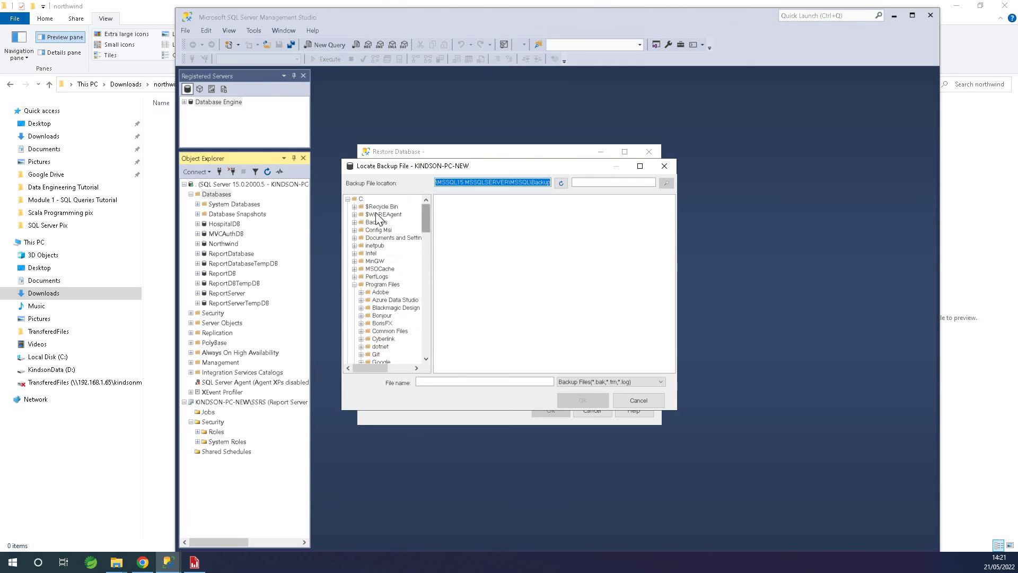
pyautogui.click(348, 199)
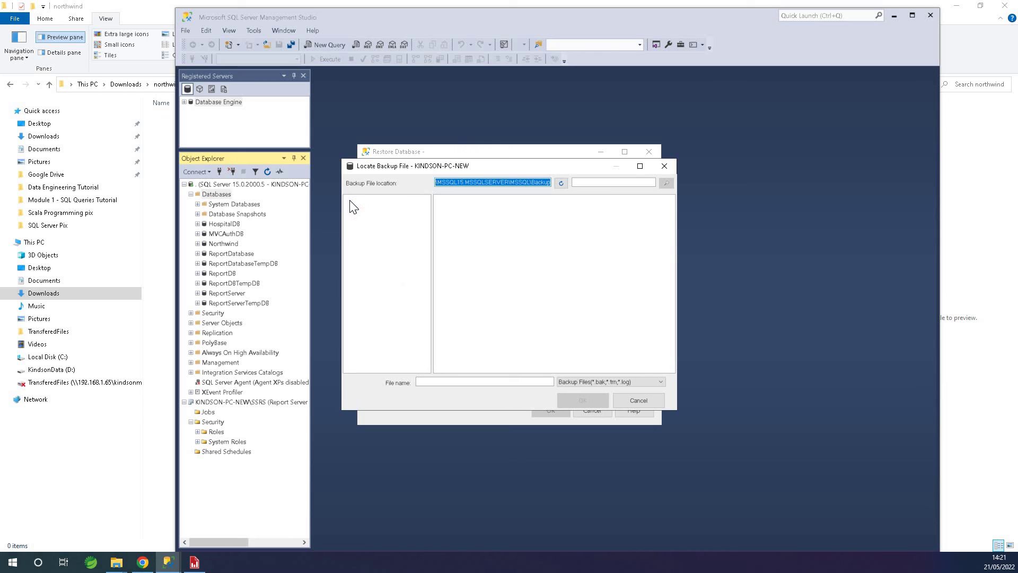
pyautogui.click(348, 199)
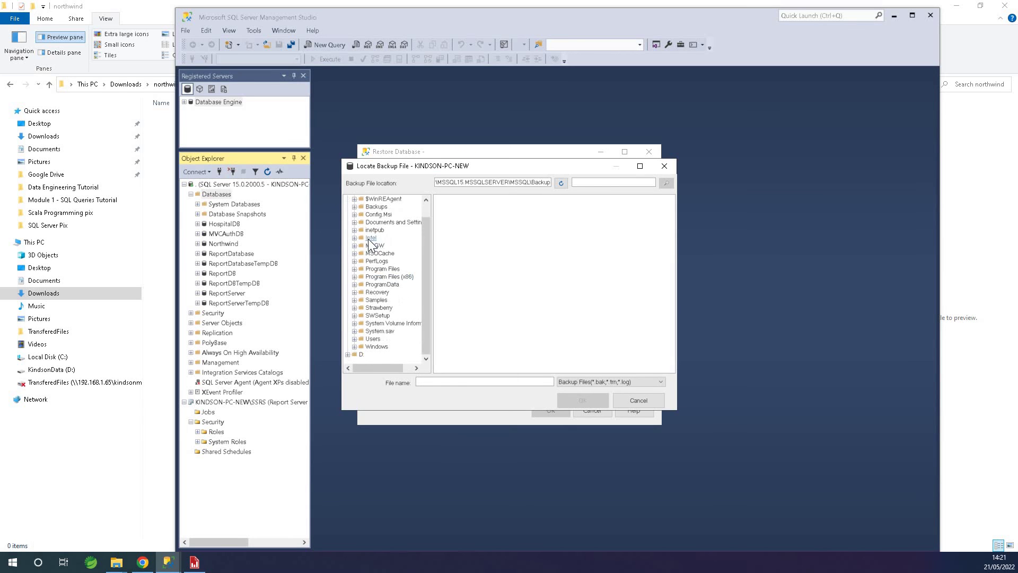
pyautogui.click(348, 199)
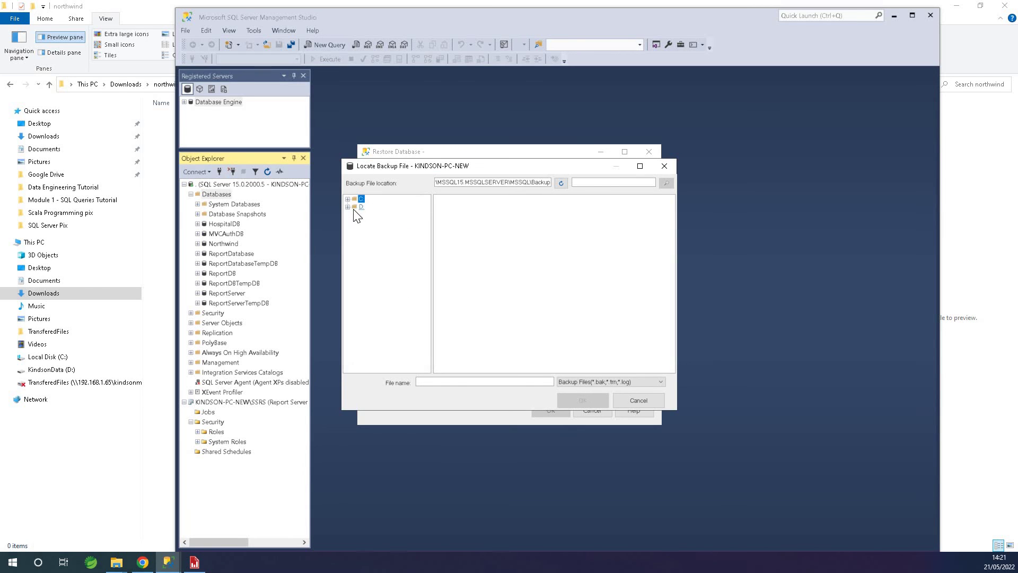
pyautogui.click(348, 207)
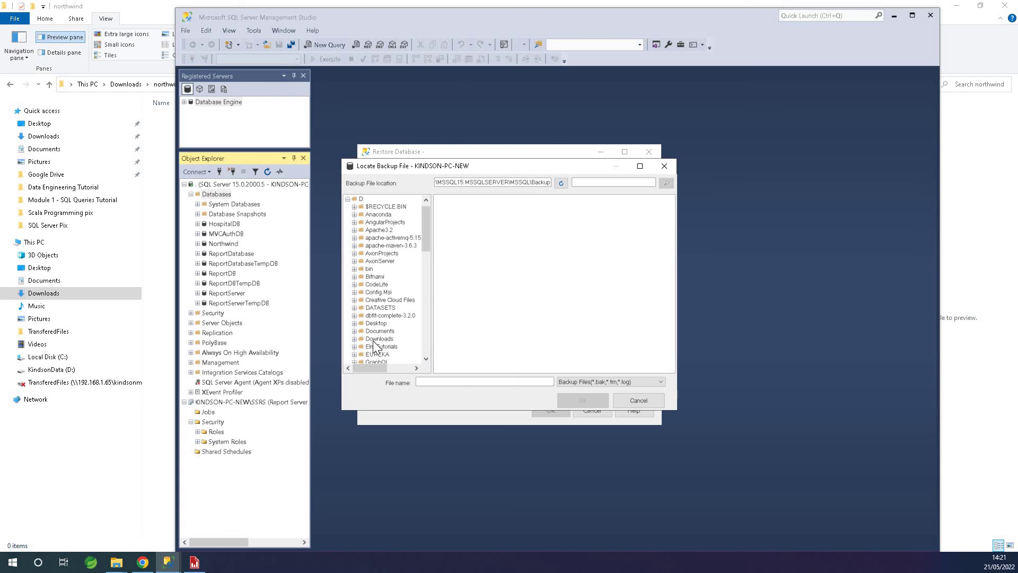
pyautogui.click(362, 338)
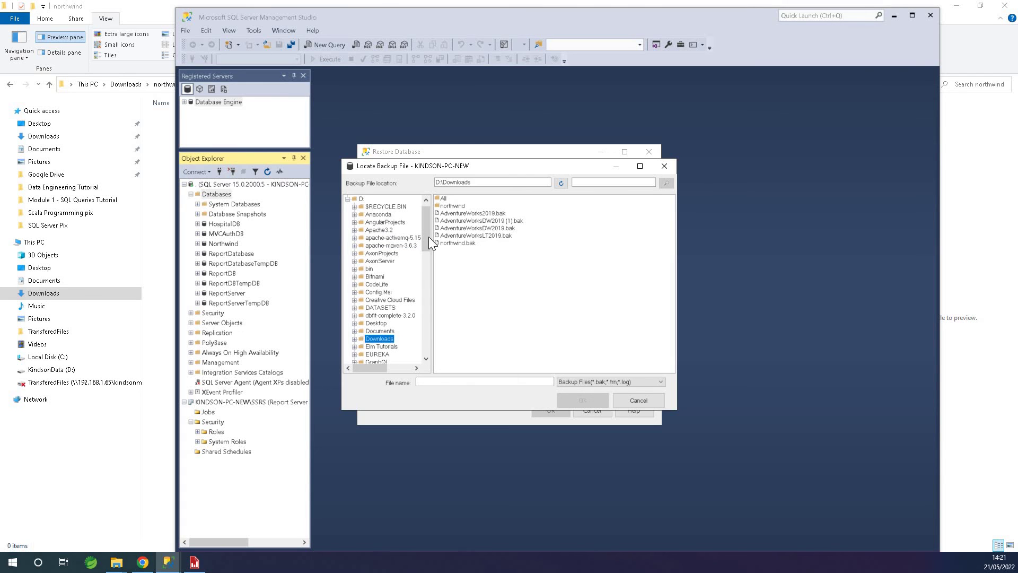
pyautogui.click(469, 244)
pyautogui.click(586, 401)
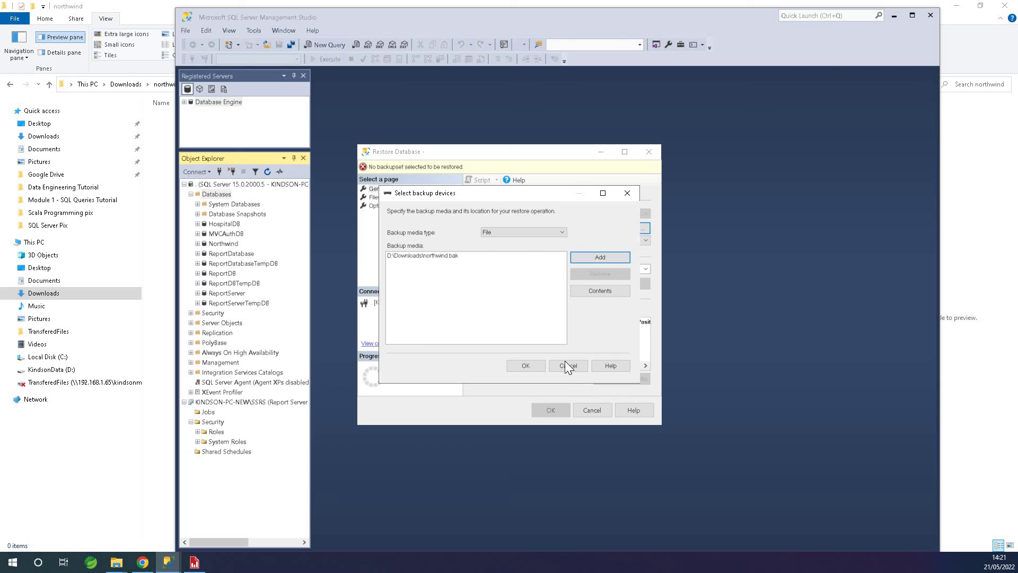
pyautogui.click(534, 365)
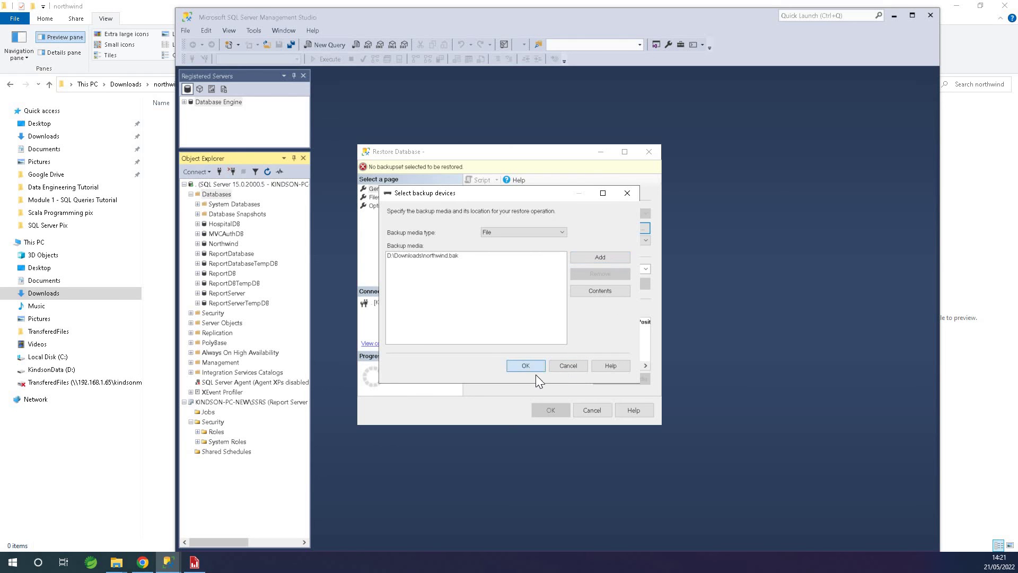
pyautogui.click(514, 365)
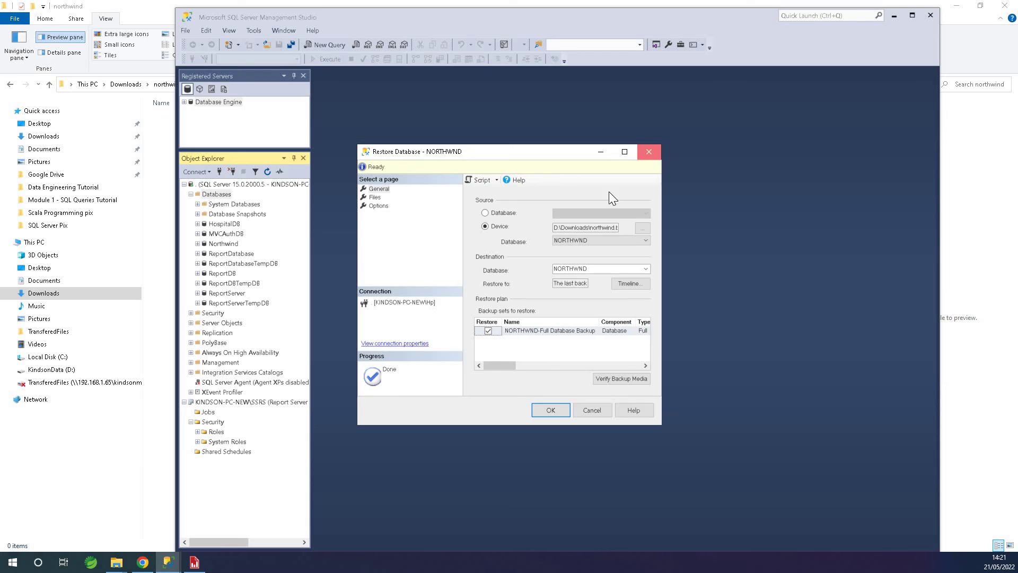
pyautogui.click(649, 152)
# - Select the existing Northwind database in Object Explorer and minimize the Management Studio and File Explorer windows
pyautogui.click(232, 244)
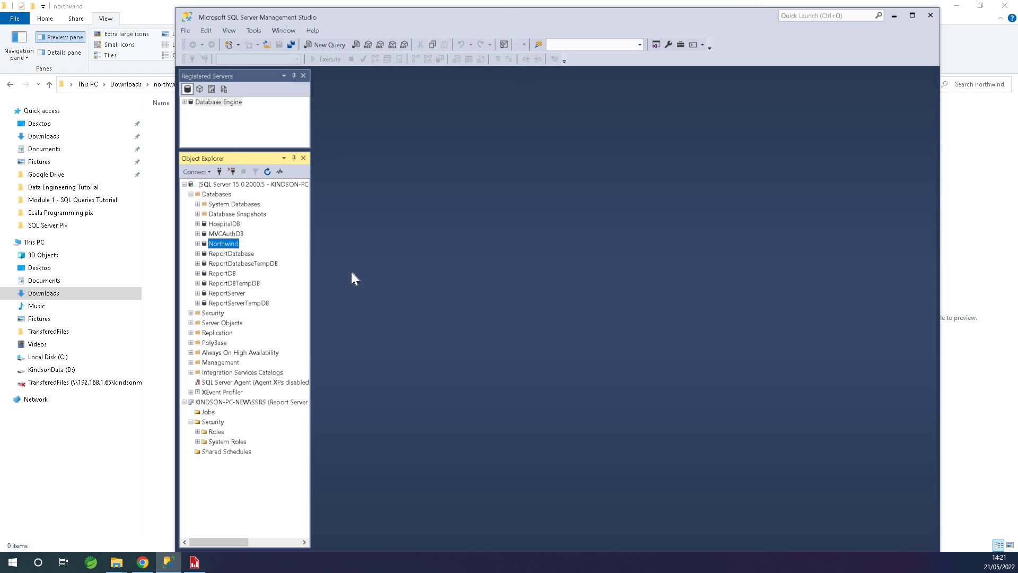
pyautogui.click(894, 17)
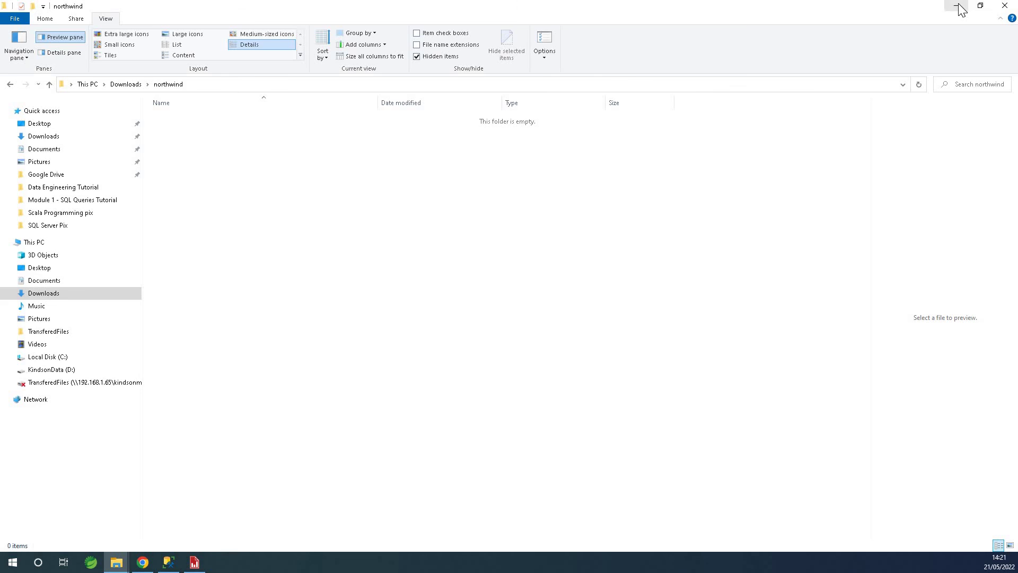
pyautogui.click(958, 6)
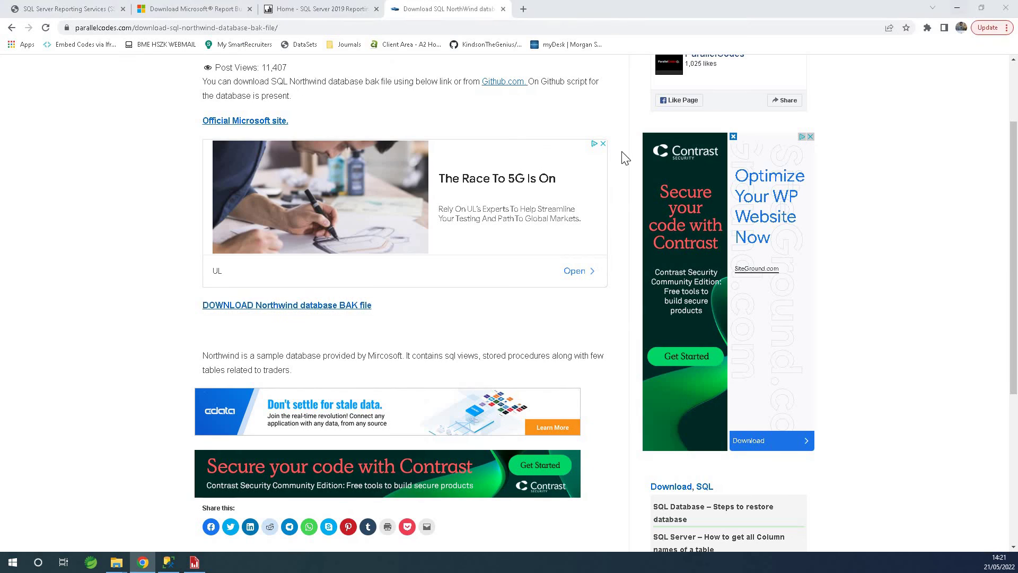
# - Switch to Report Builder and enlarge the blank report page to about 26.5 on the horizontal ruler
pyautogui.click(192, 564)
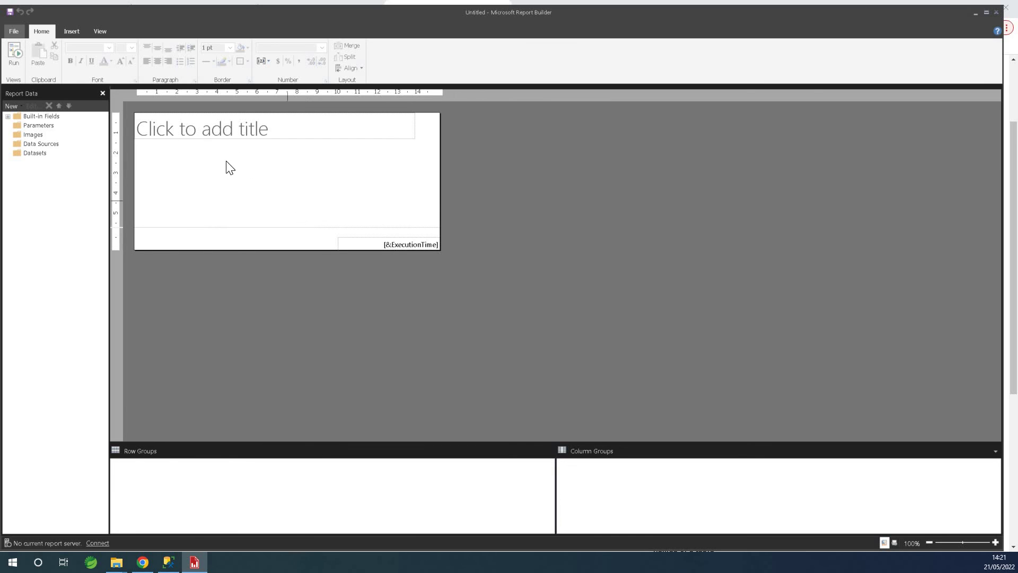
pyautogui.click(233, 129)
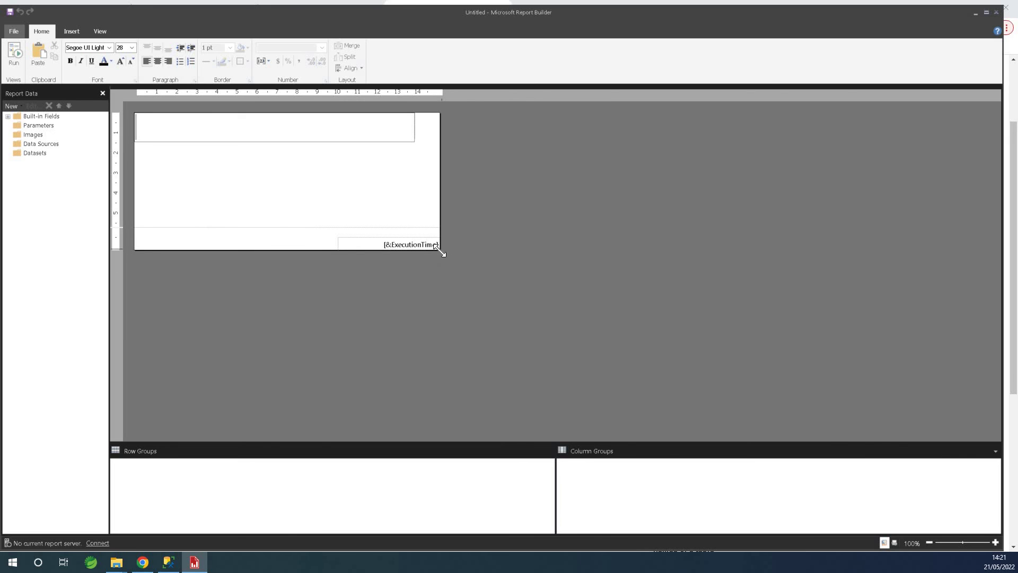
pyautogui.moveTo(440, 250); pyautogui.dragTo(667, 378)
# - Enter "My Awesome Report" as the report title and move its text box to the upper centre of the page
pyautogui.click(258, 129)
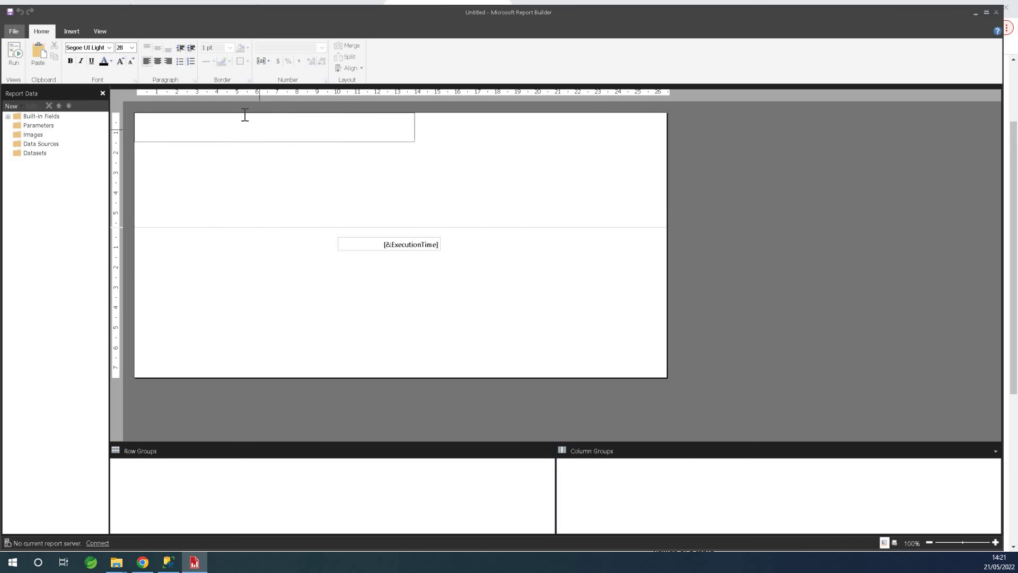
pyautogui.write('My Awesome Report')
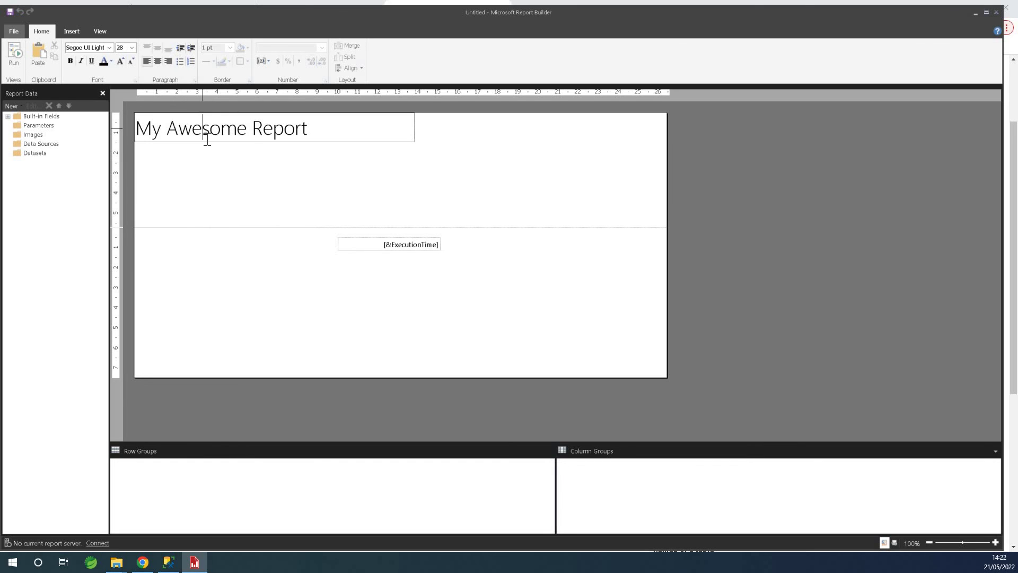
pyautogui.press('Escape')
pyautogui.moveTo(237, 137); pyautogui.dragTo(373, 145)
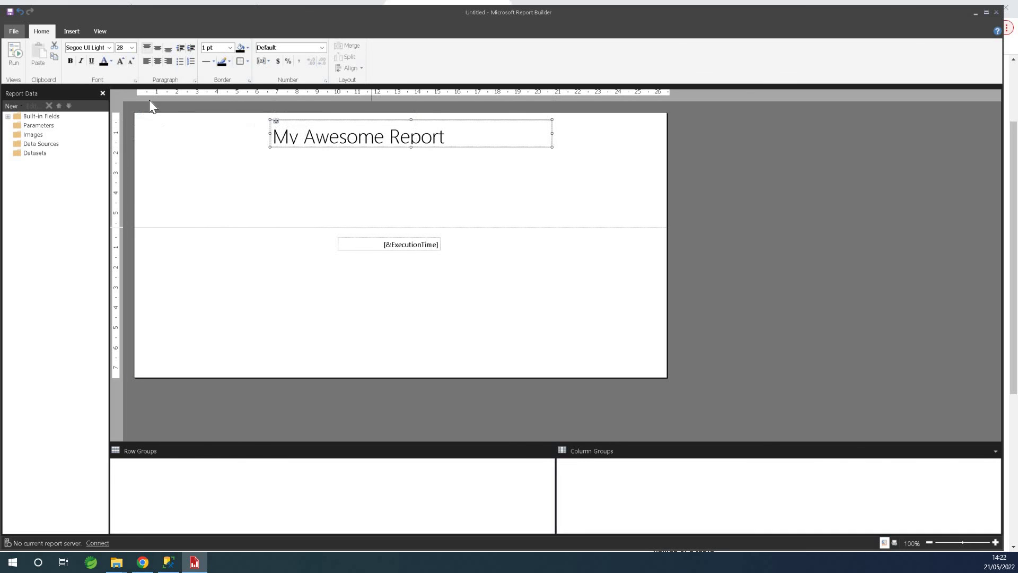
# - Make the report title bold and set its font size to 36
pyautogui.click(71, 61)
pyautogui.click(131, 47)
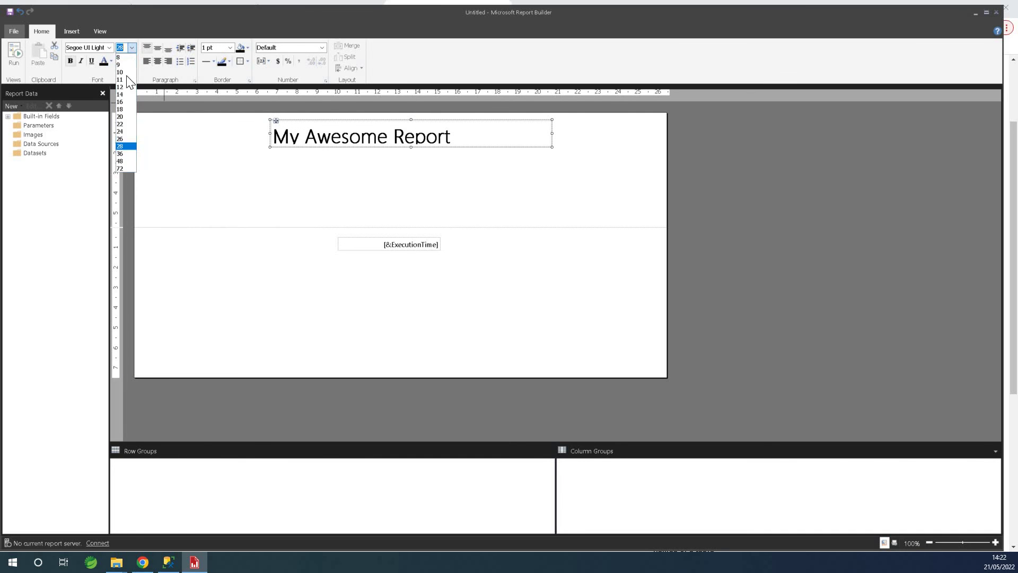
pyautogui.click(126, 153)
# - Increase the title box's height to fit the text and extend the report body to about 9.5 on the vertical ruler
pyautogui.click(318, 184)
pyautogui.click(352, 144)
pyautogui.click(363, 154)
pyautogui.click(365, 148)
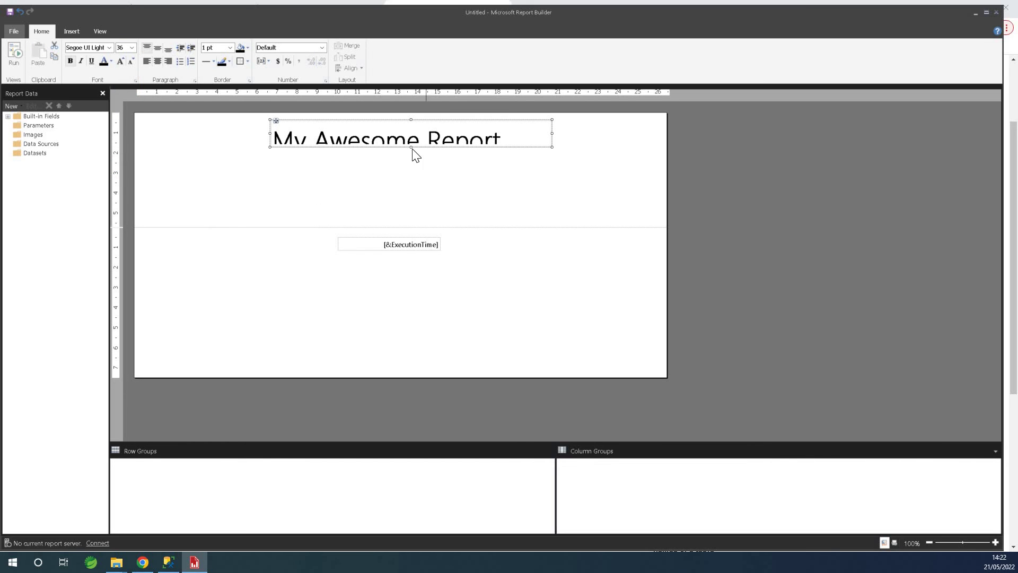
pyautogui.moveTo(411, 148); pyautogui.dragTo(418, 167)
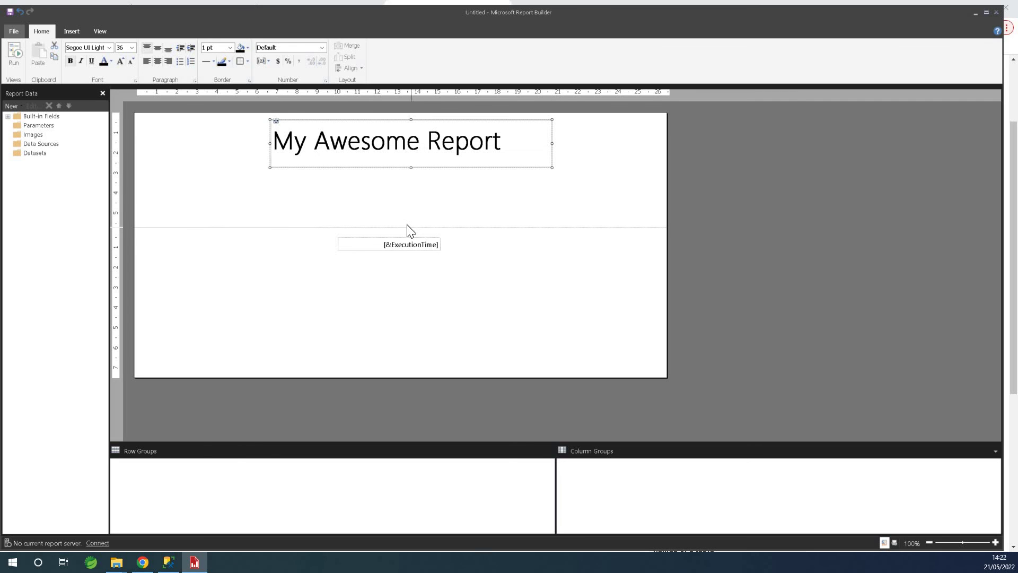
pyautogui.moveTo(412, 230); pyautogui.dragTo(425, 305)
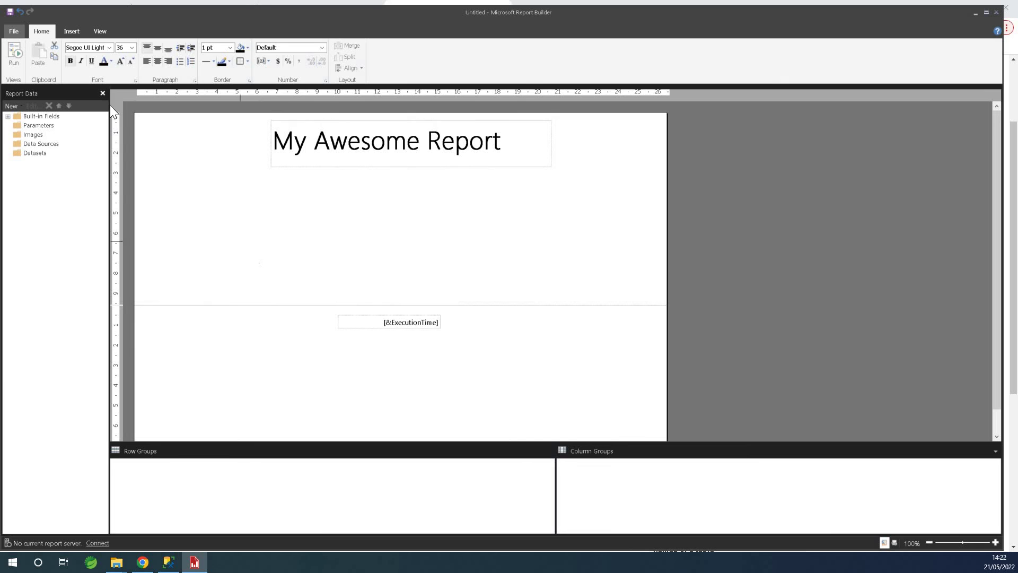
# - Add a data source that uses a connection embedded in the report, with Microsoft SQL Server as the connection type
pyautogui.click(72, 31)
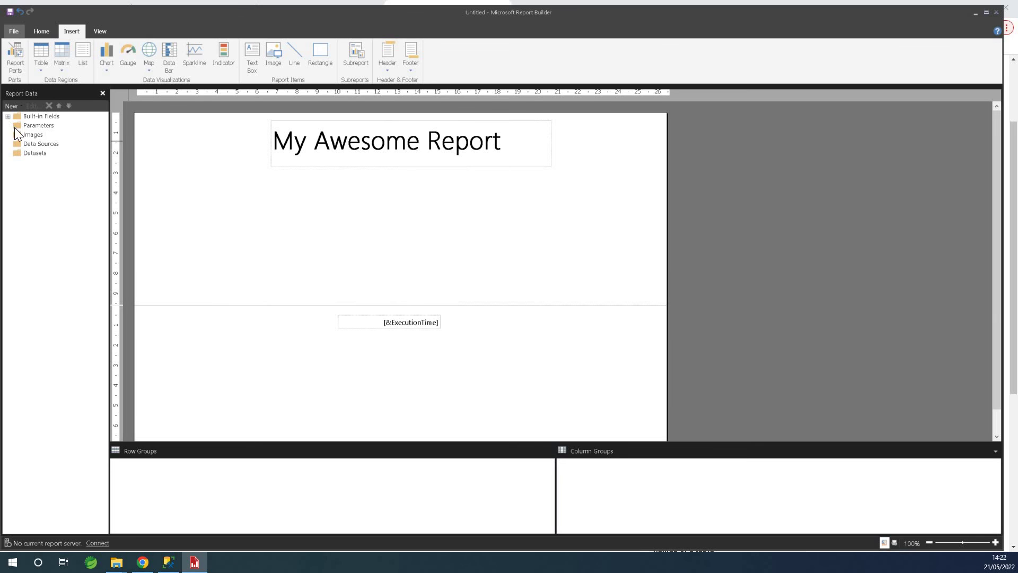
pyautogui.rightClick(37, 141)
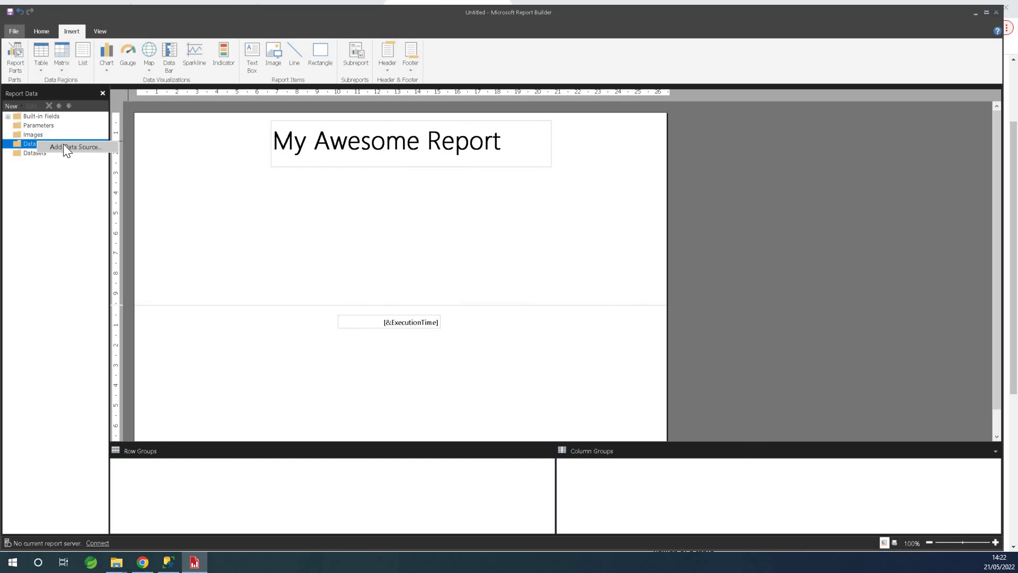
pyautogui.click(64, 144)
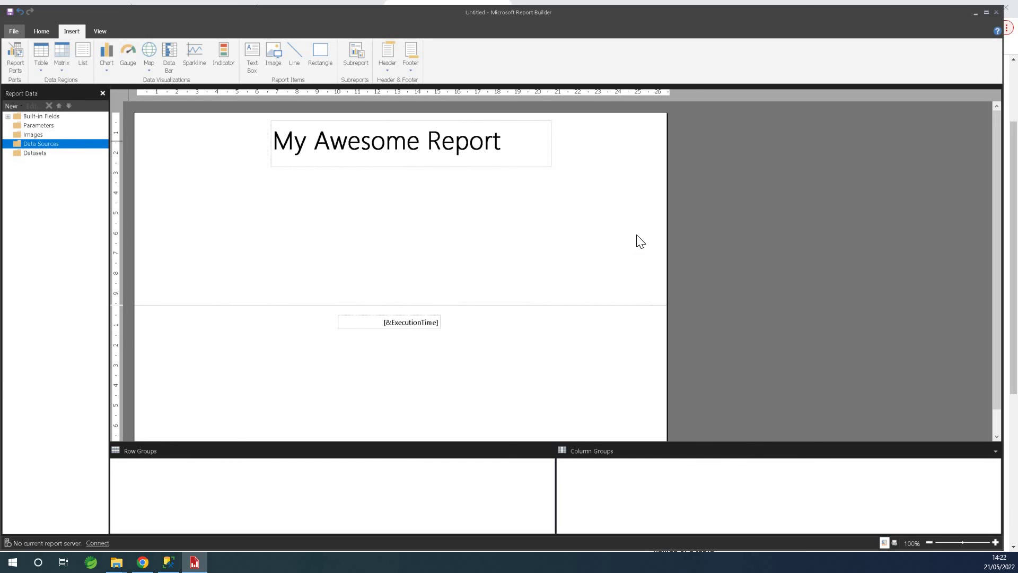
pyautogui.click(438, 138)
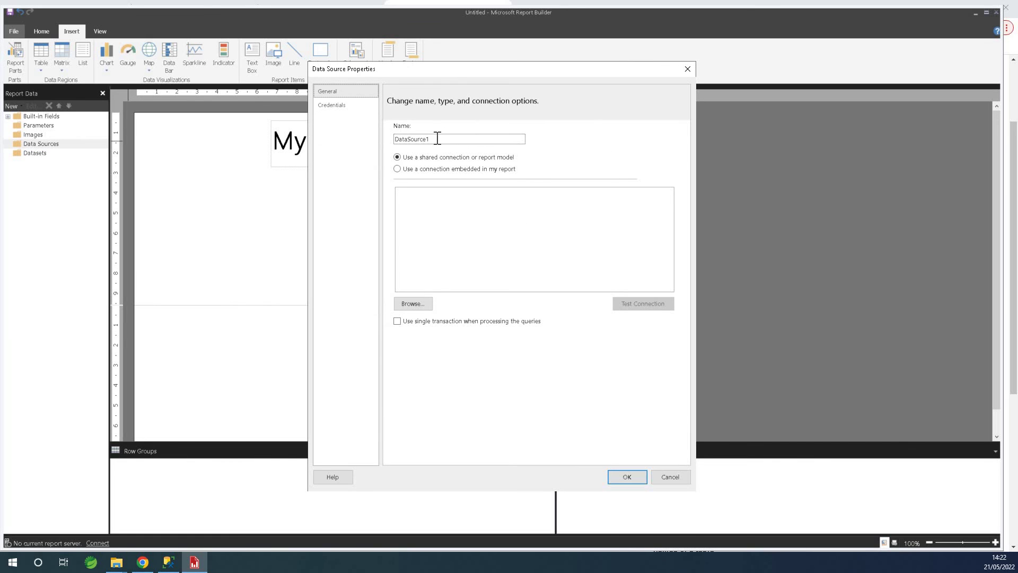
pyautogui.click(423, 177)
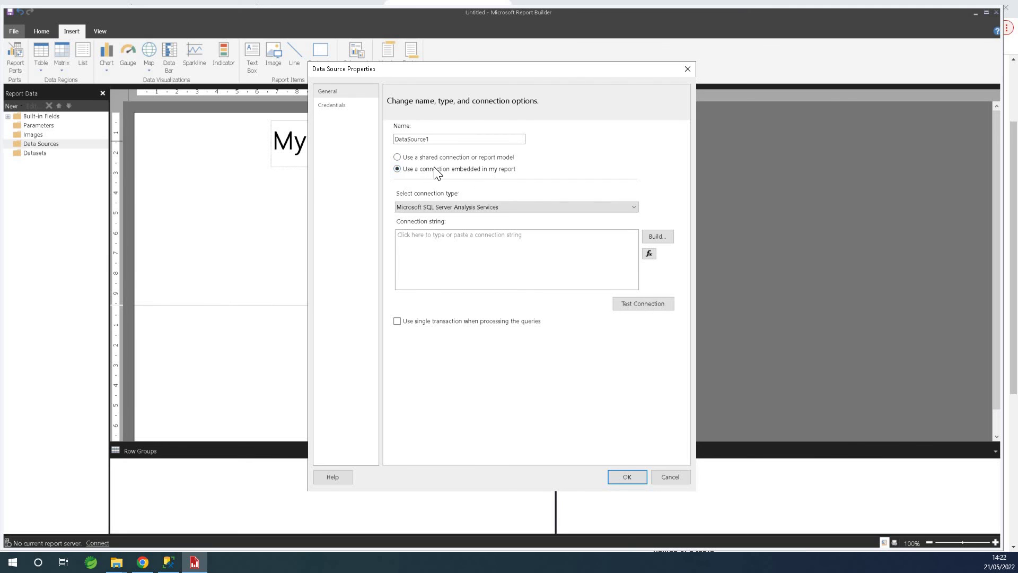
pyautogui.click(521, 206)
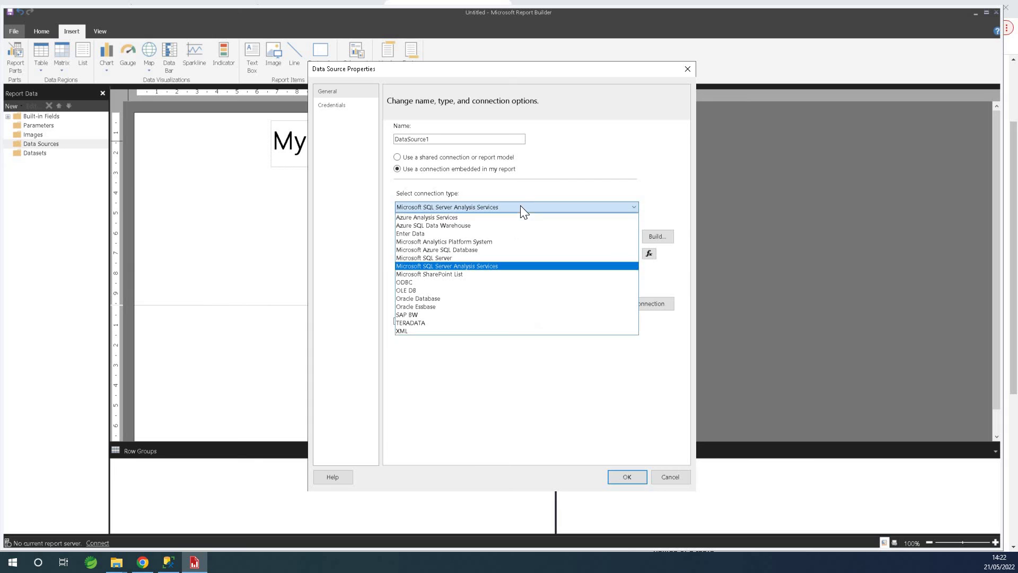
pyautogui.click(445, 259)
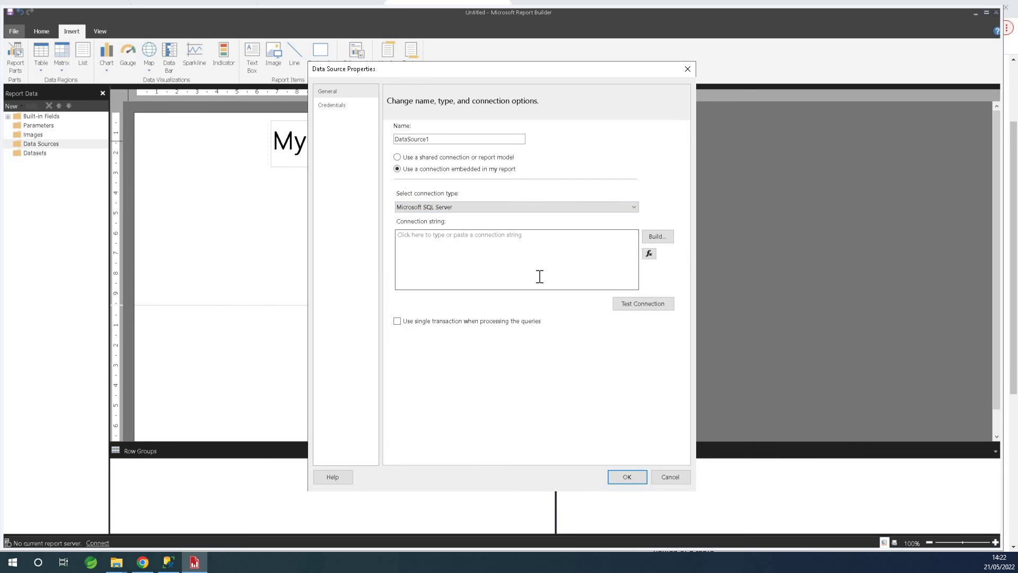
# - Build the connection string for server "." and the Northwind database, test the connection and save the data source
pyautogui.click(659, 238)
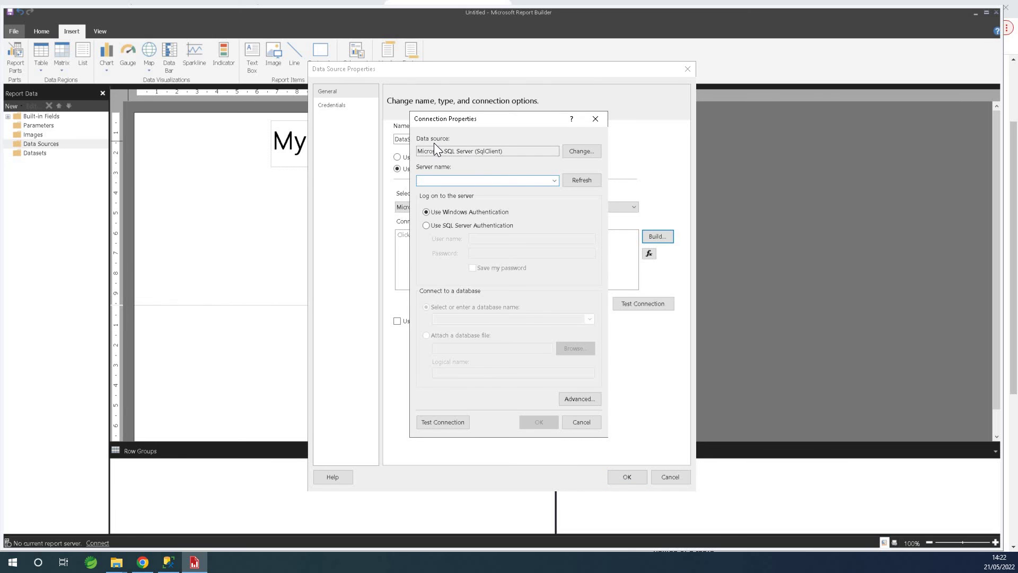
pyautogui.write('.')
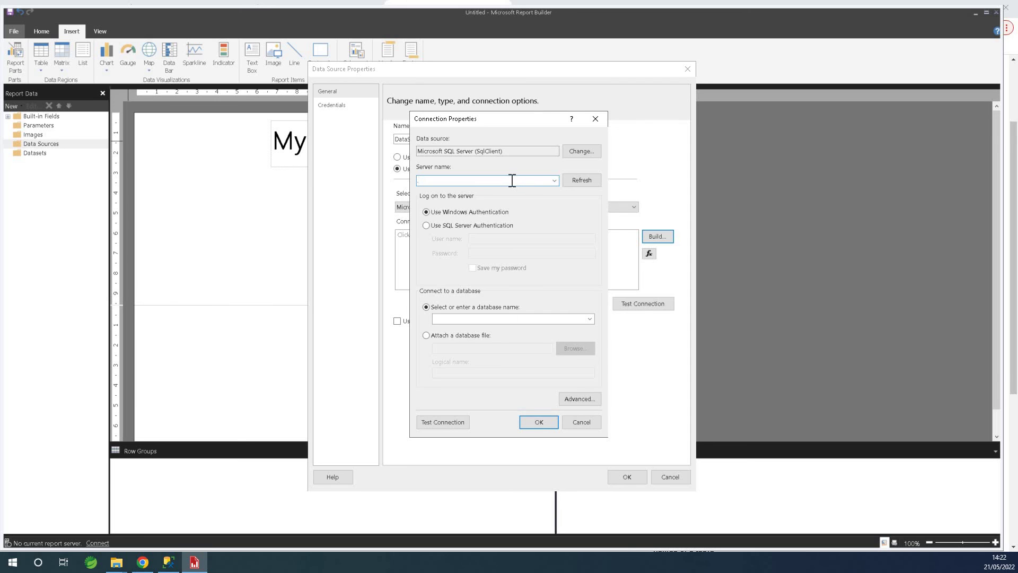
pyautogui.click(588, 319)
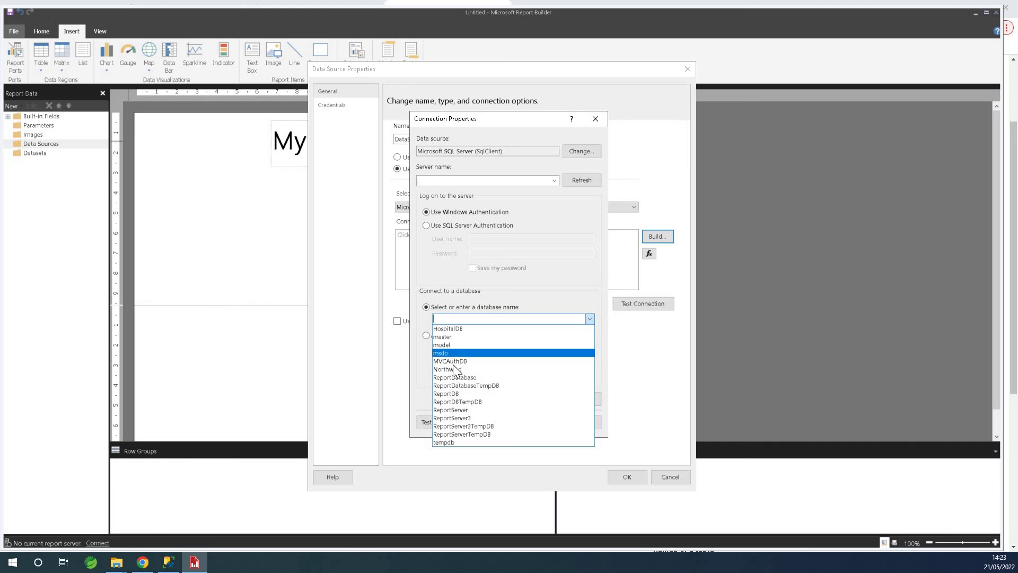
pyautogui.click(461, 369)
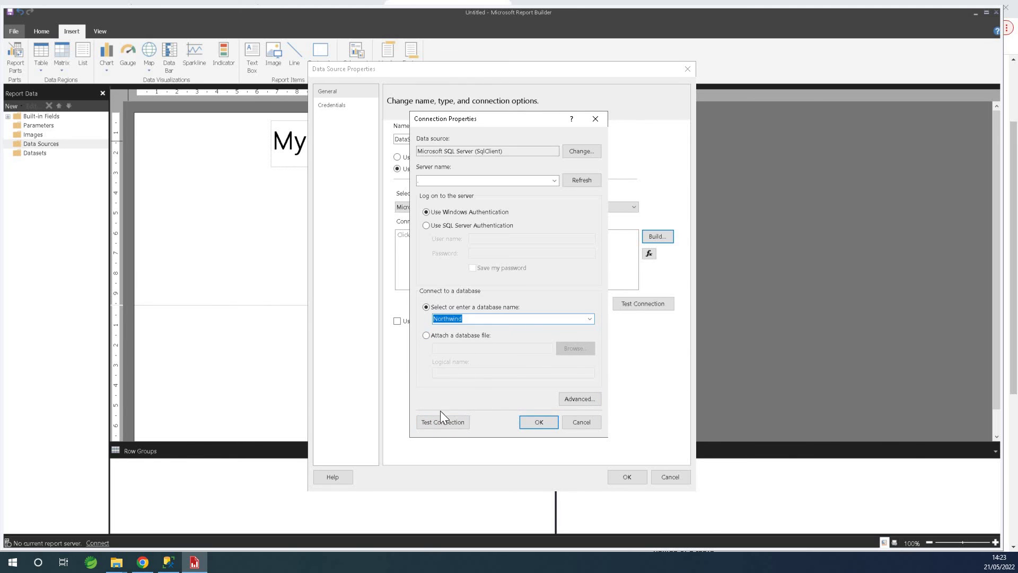
pyautogui.click(450, 425)
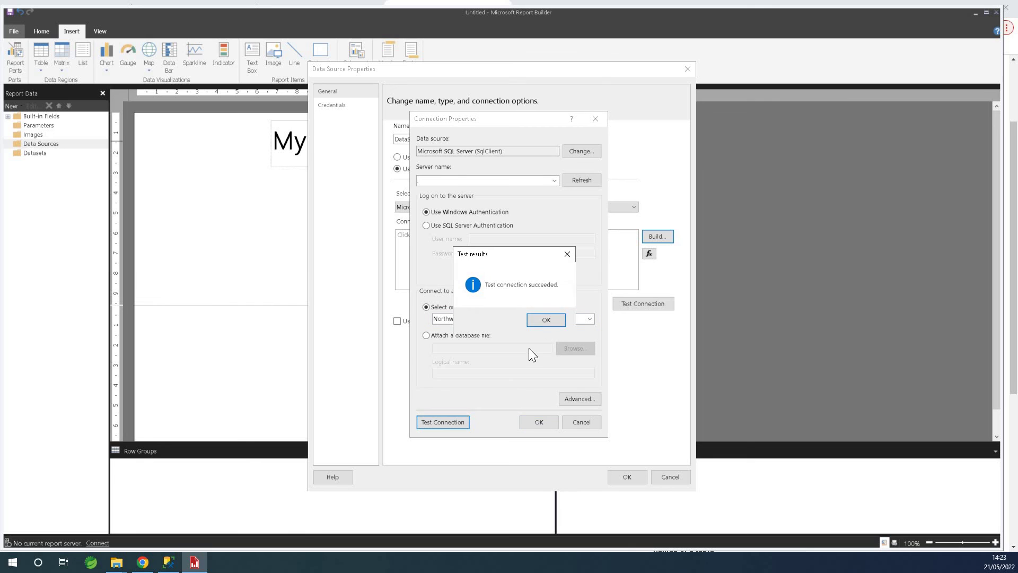
pyautogui.click(547, 320)
pyautogui.click(531, 420)
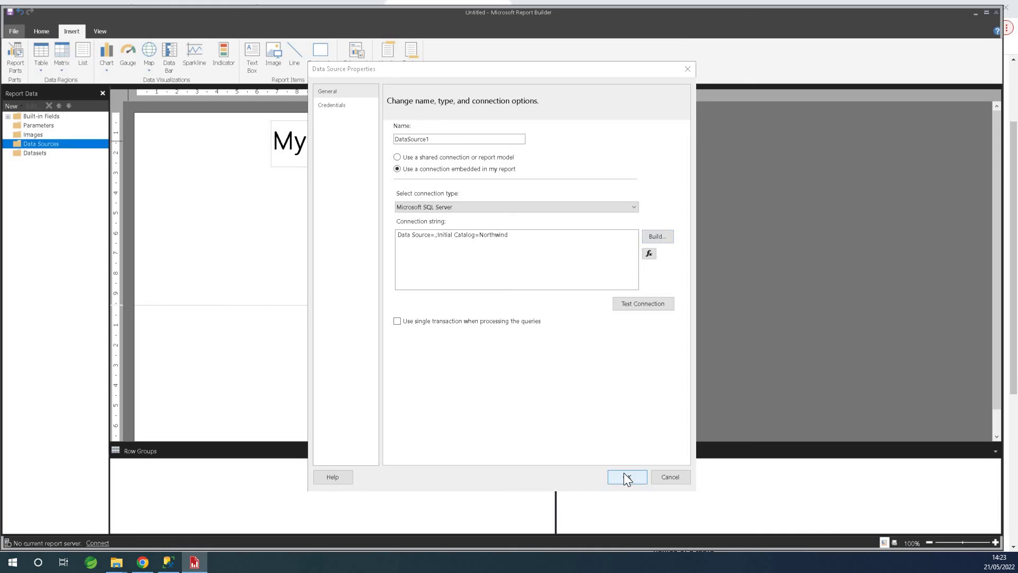
pyautogui.click(623, 476)
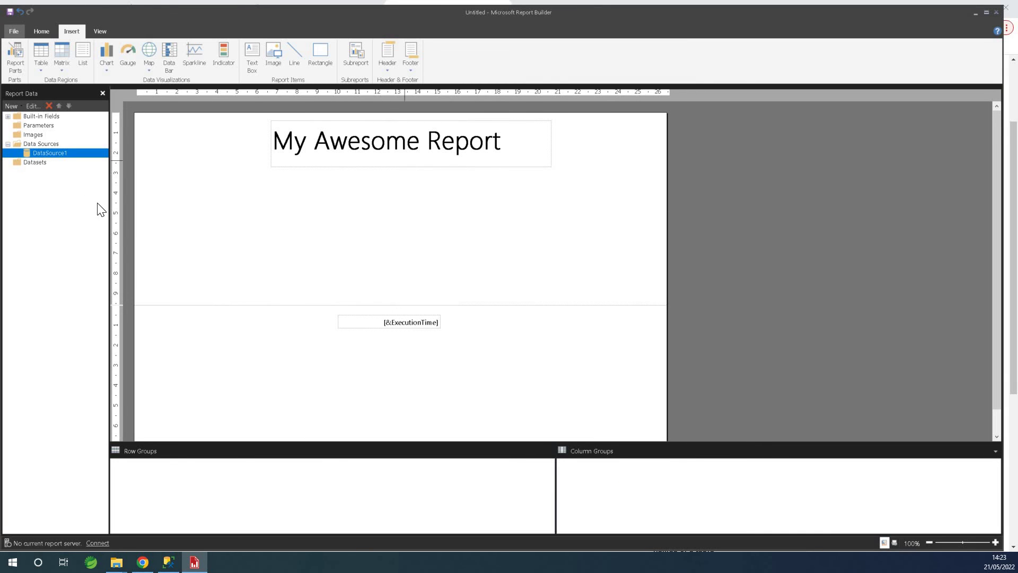
# - Add a dataset embedded in the report and base it on DataSource1 with a text query
pyautogui.click(29, 164)
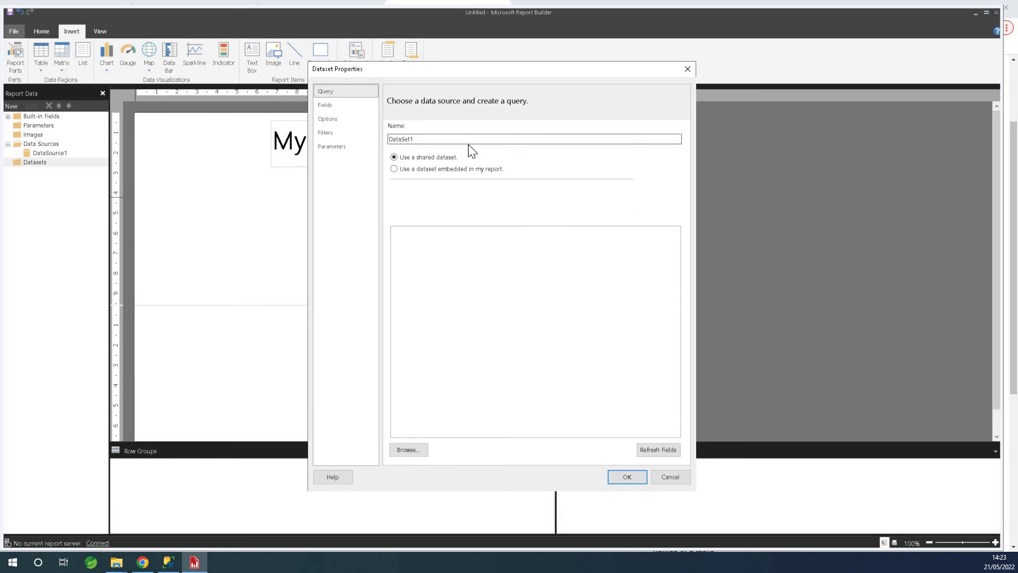
pyautogui.moveTo(521, 74); pyautogui.dragTo(478, 66)
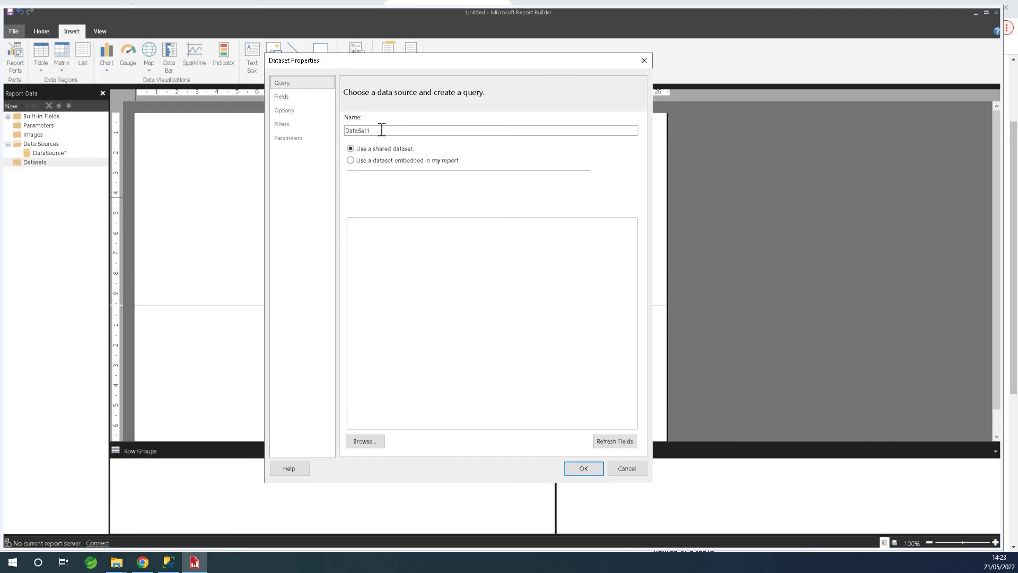
pyautogui.click(351, 161)
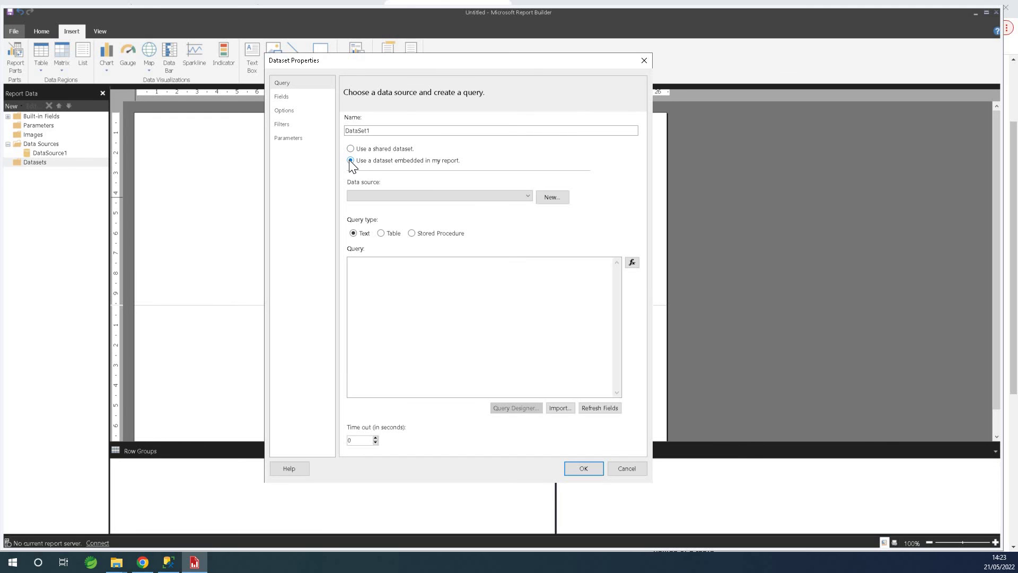
pyautogui.click(505, 196)
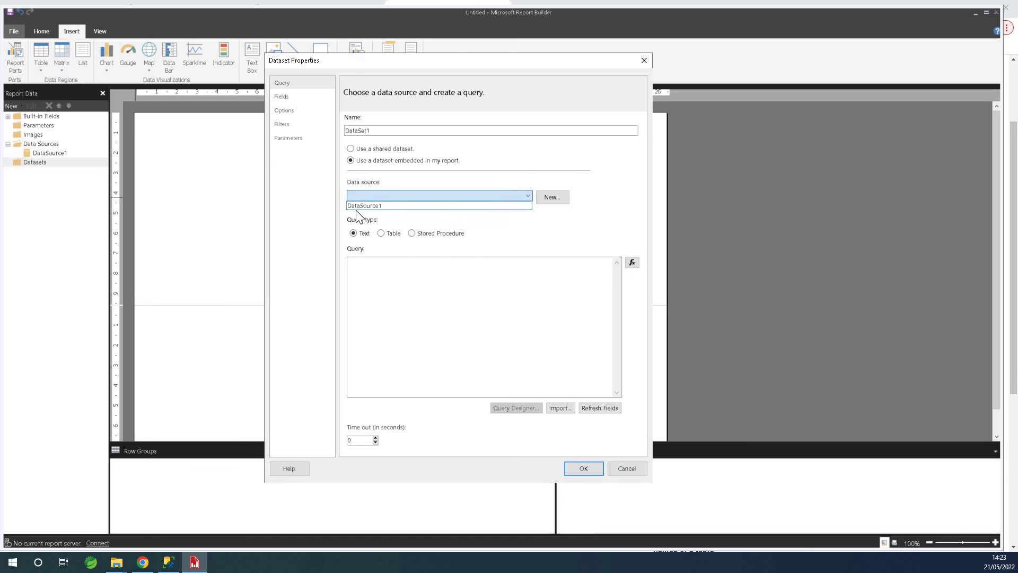
pyautogui.click(390, 207)
pyautogui.click(388, 277)
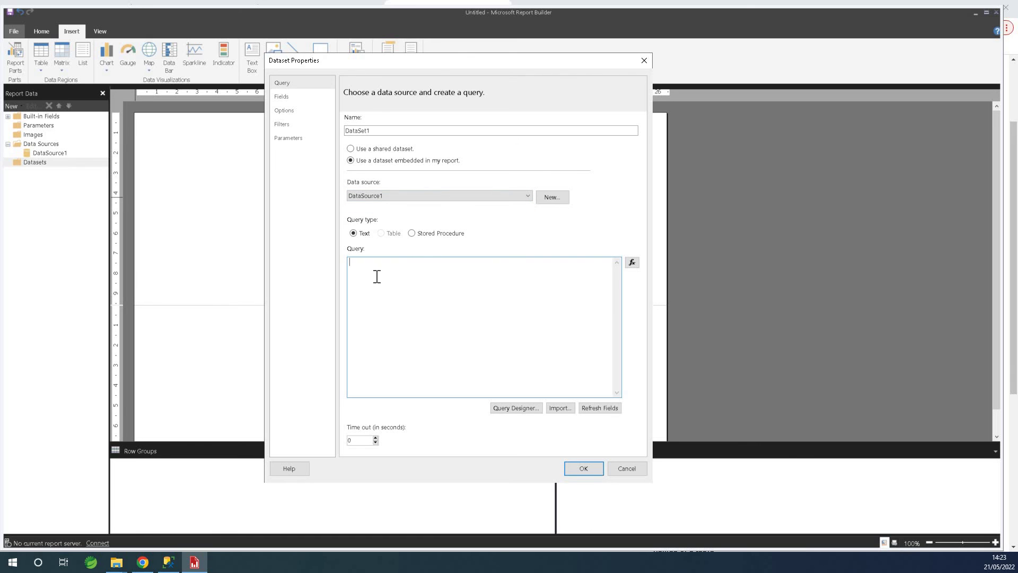
# - Select all fields of the Products table in the Query Designer and run the query
pyautogui.click(519, 408)
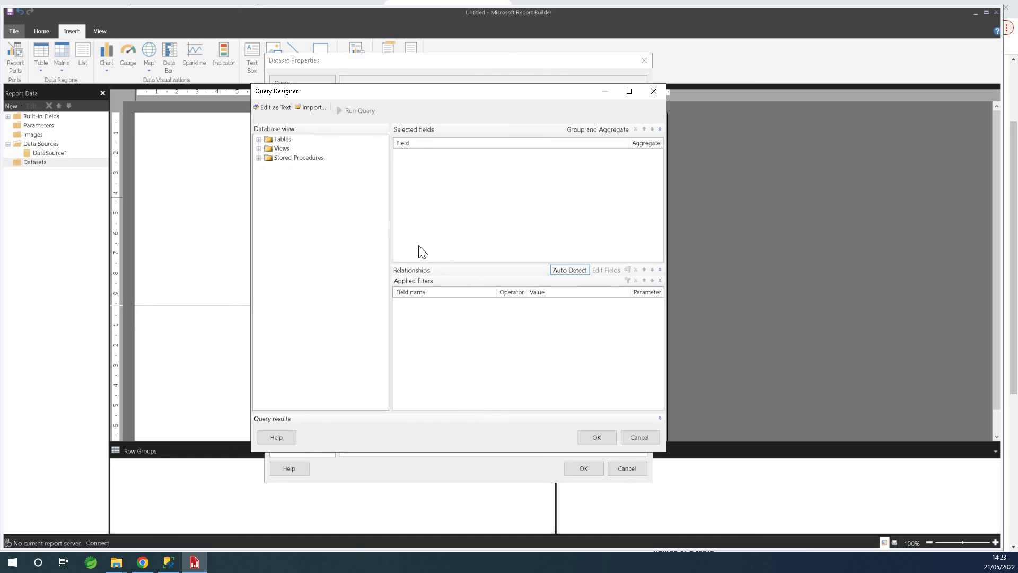
pyautogui.click(259, 140)
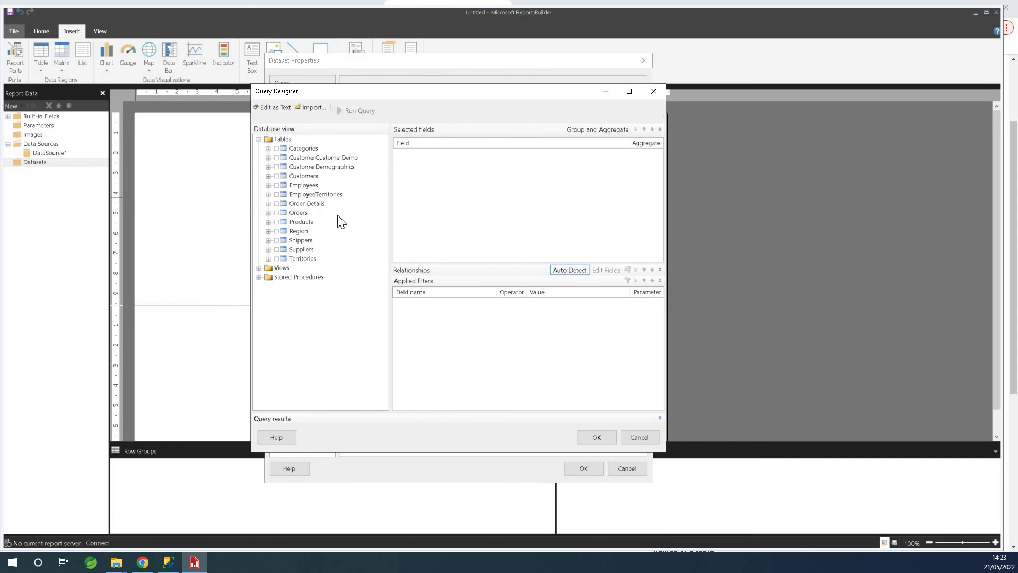
pyautogui.click(269, 223)
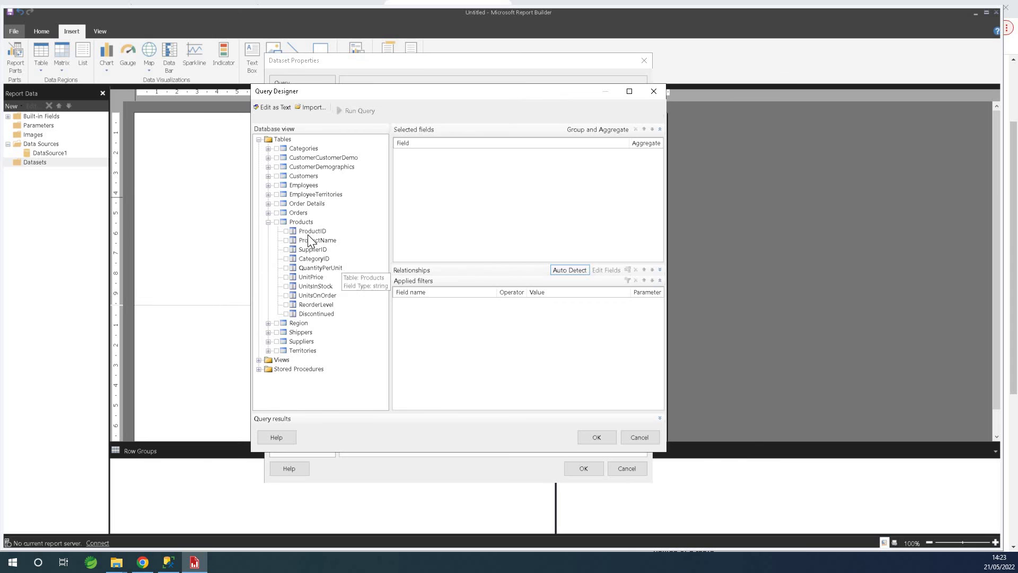
pyautogui.click(276, 221)
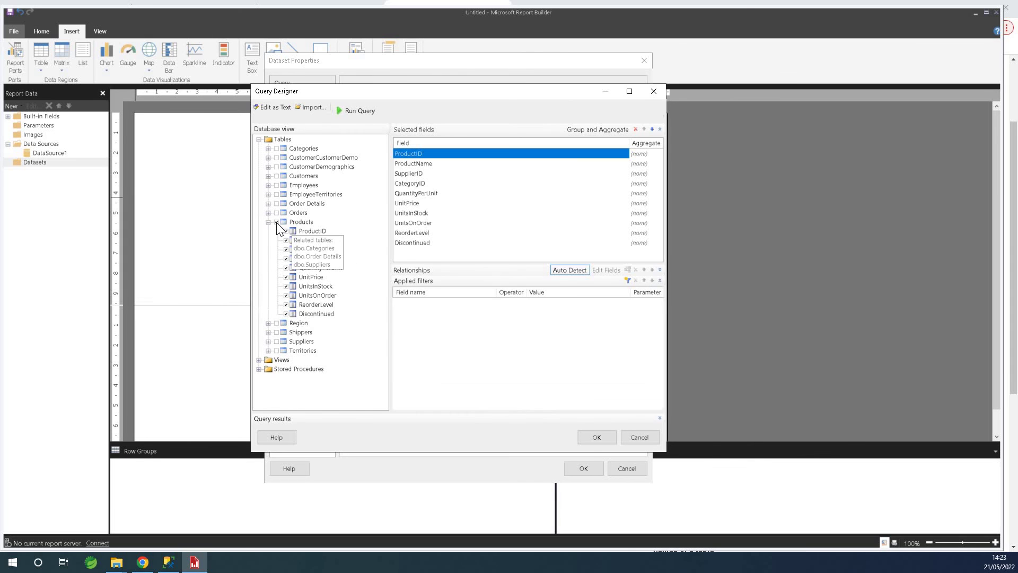
pyautogui.click(341, 113)
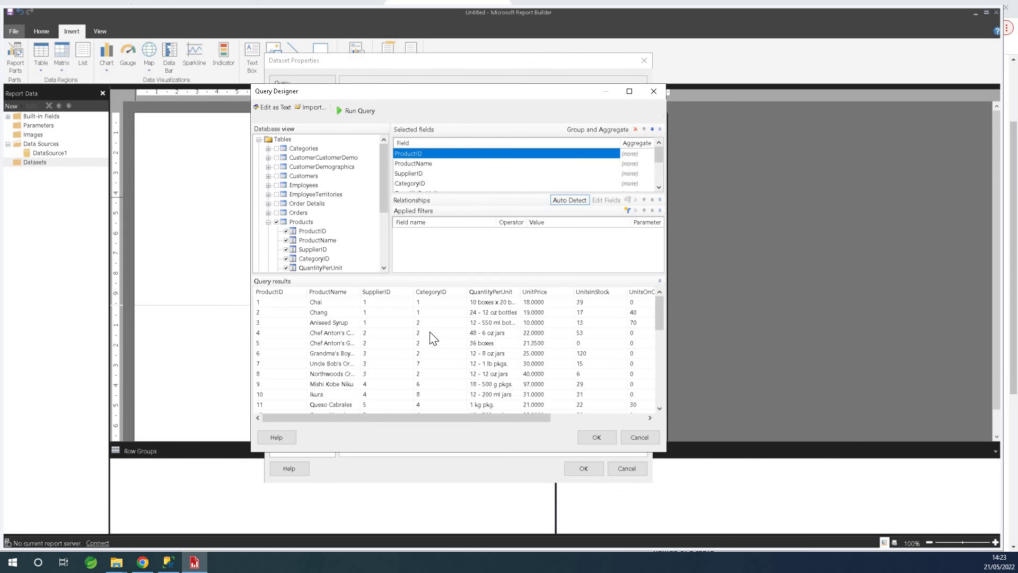
pyautogui.moveTo(533, 416); pyautogui.dragTo(504, 429)
# - Remove the CategoryID and SupplierID fields from the query, rerun it, and accept the query and dataset
pyautogui.click(435, 183)
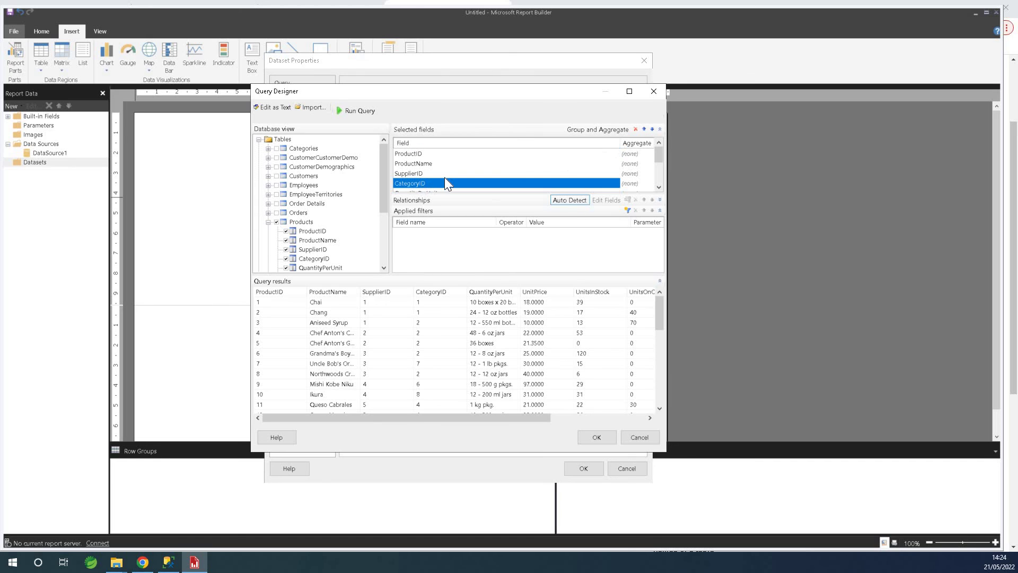
pyautogui.click(636, 130)
pyautogui.click(636, 130)
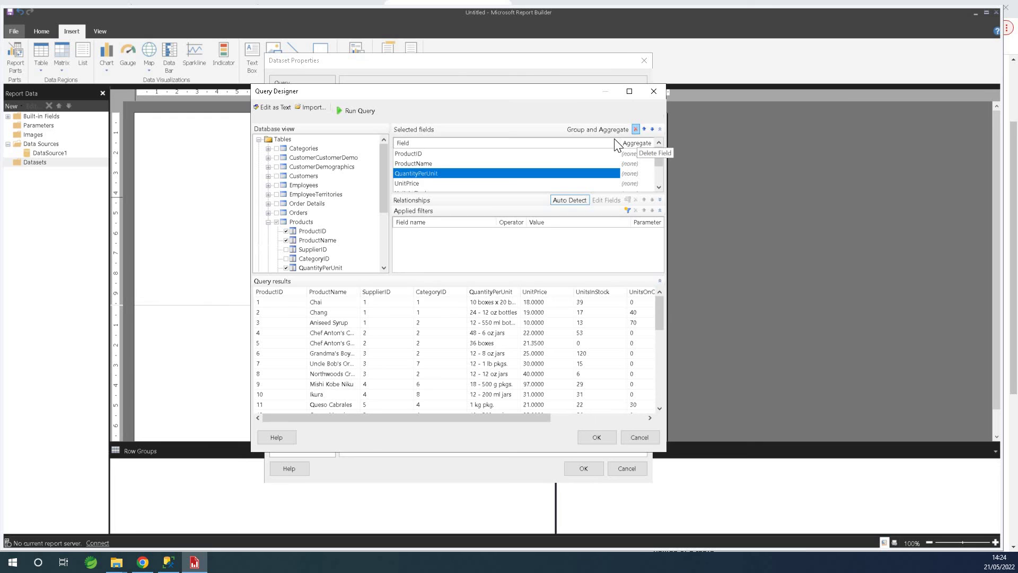
pyautogui.click(354, 113)
pyautogui.moveTo(468, 416); pyautogui.dragTo(435, 415)
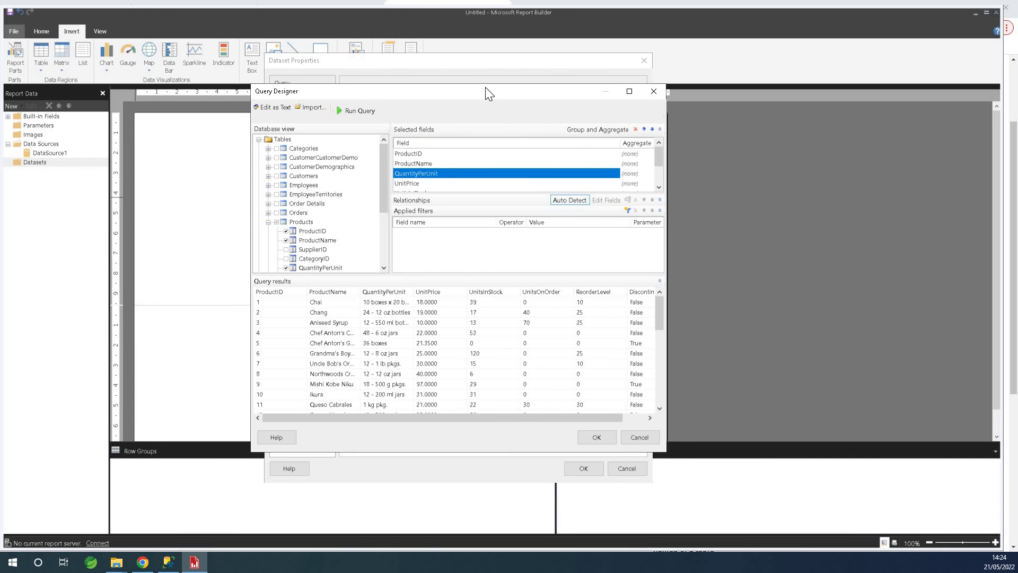
pyautogui.click(597, 437)
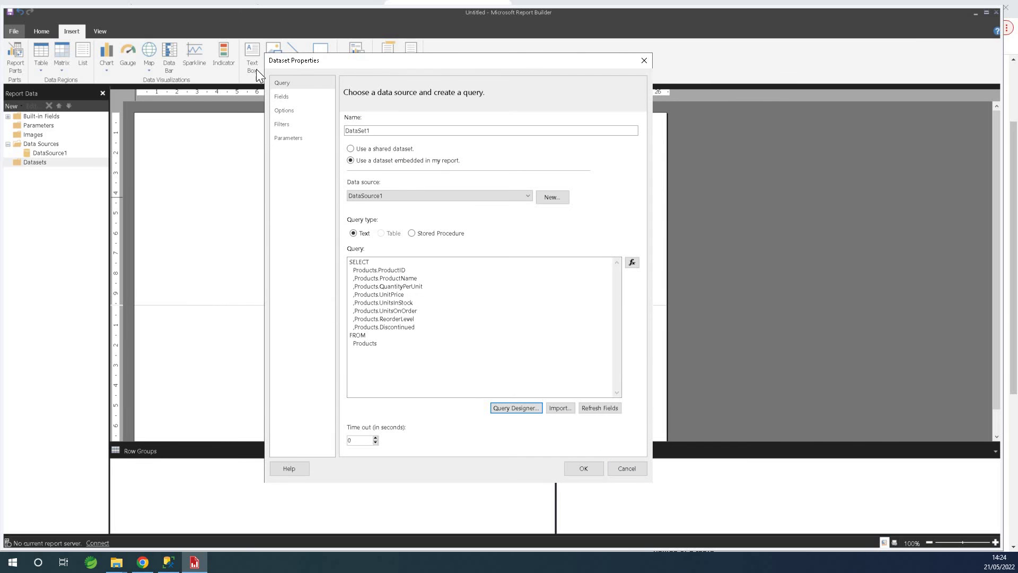
pyautogui.click(582, 471)
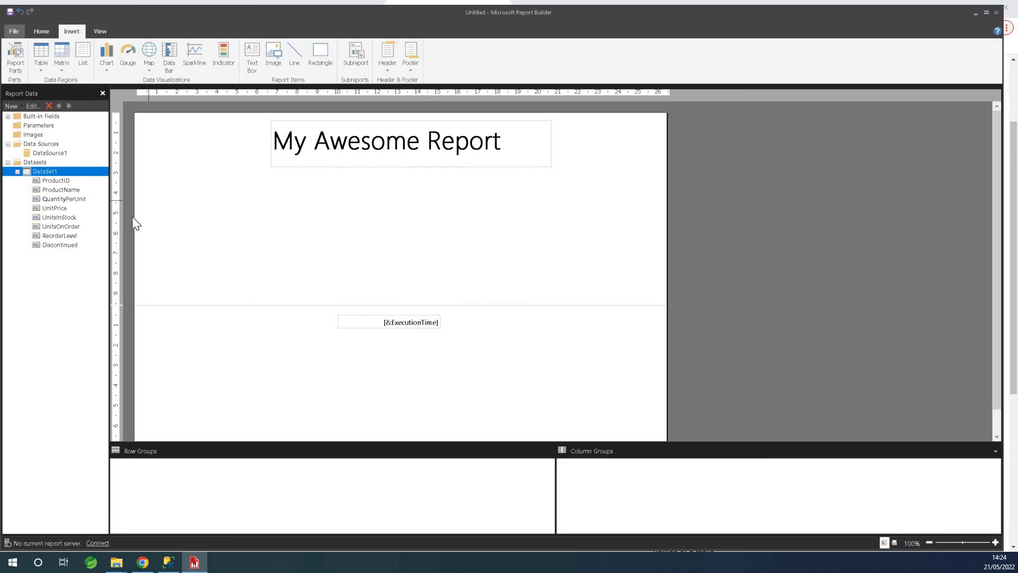
# - Start the Table Wizard and base the new table on the existing DataSet1
pyautogui.click(68, 31)
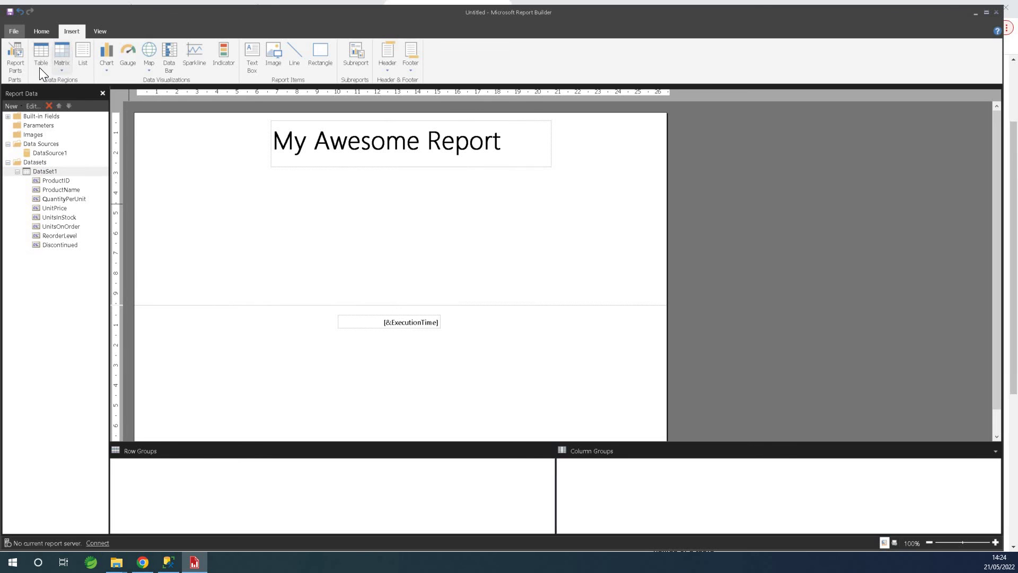
pyautogui.click(40, 66)
pyautogui.click(64, 73)
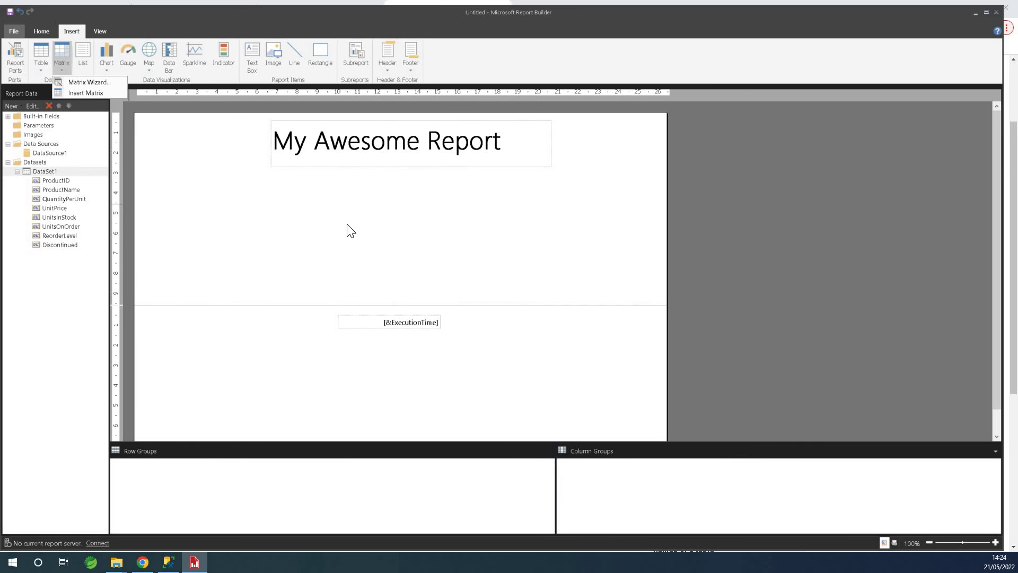
pyautogui.click(43, 69)
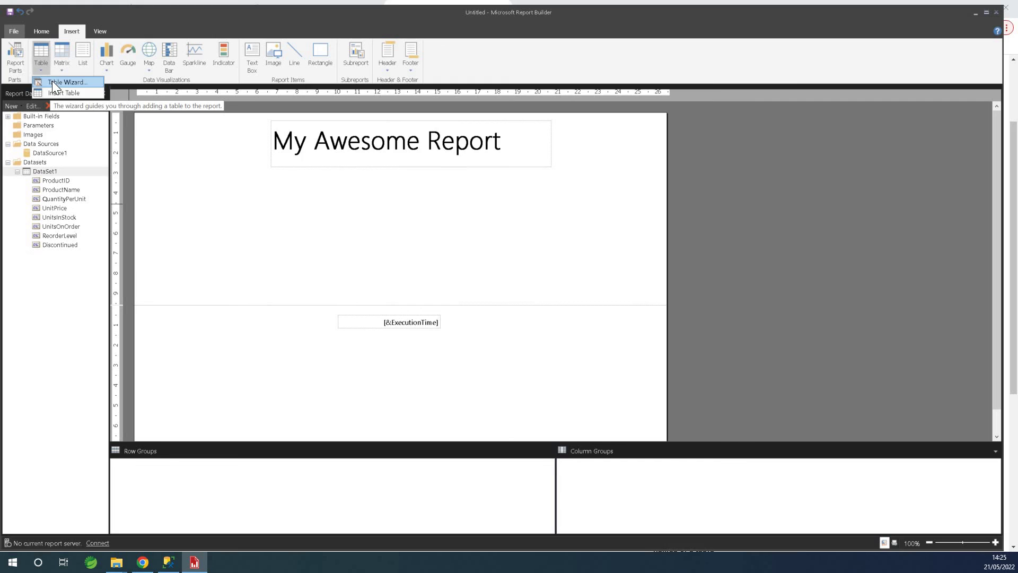
pyautogui.click(52, 81)
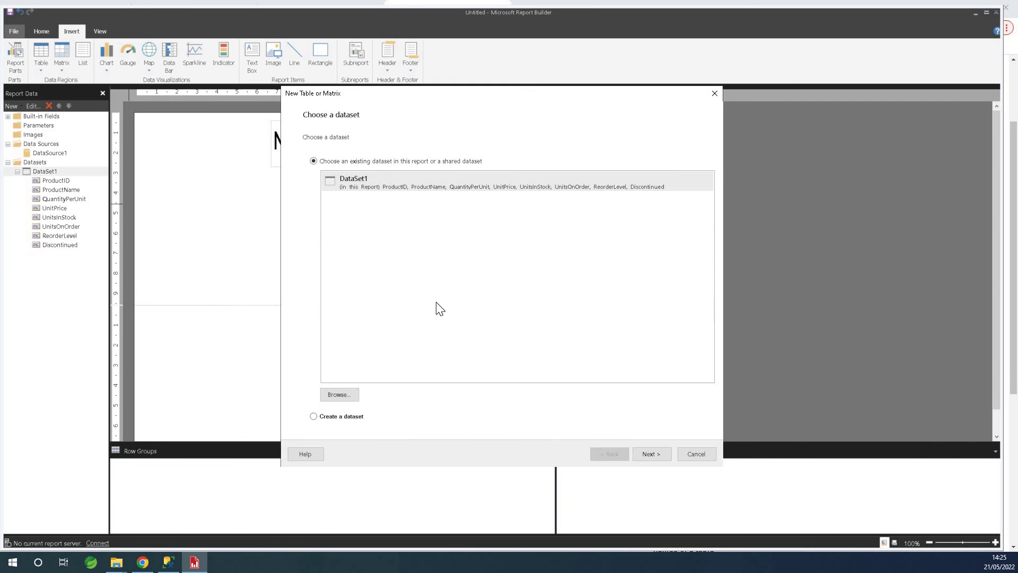
pyautogui.click(664, 452)
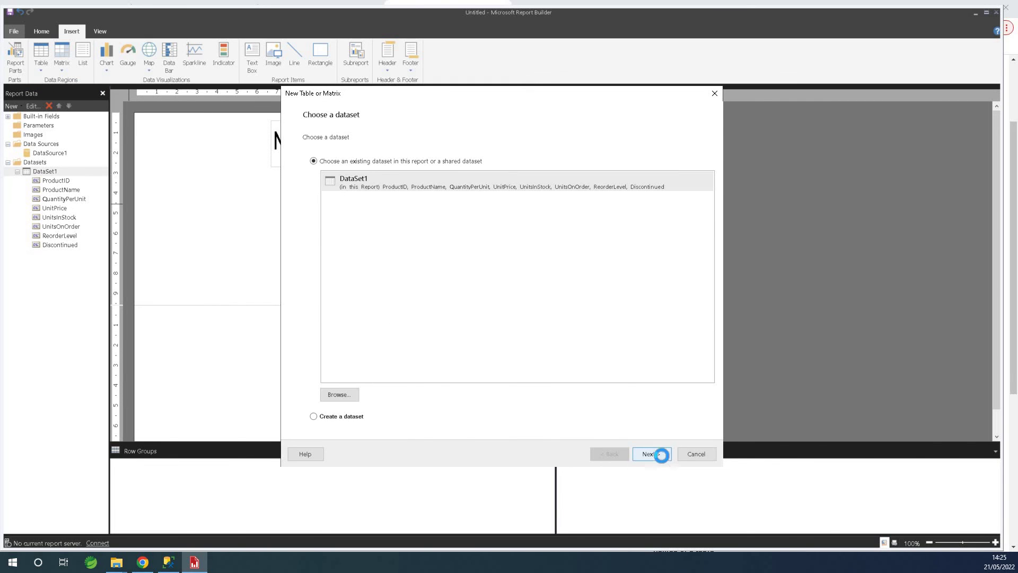
# - Add all DataSet1 fields from ProductID to Discontinued to the table's values, without row or column groups, and continue to the layout options
pyautogui.moveTo(371, 260); pyautogui.dragTo(325, 169)
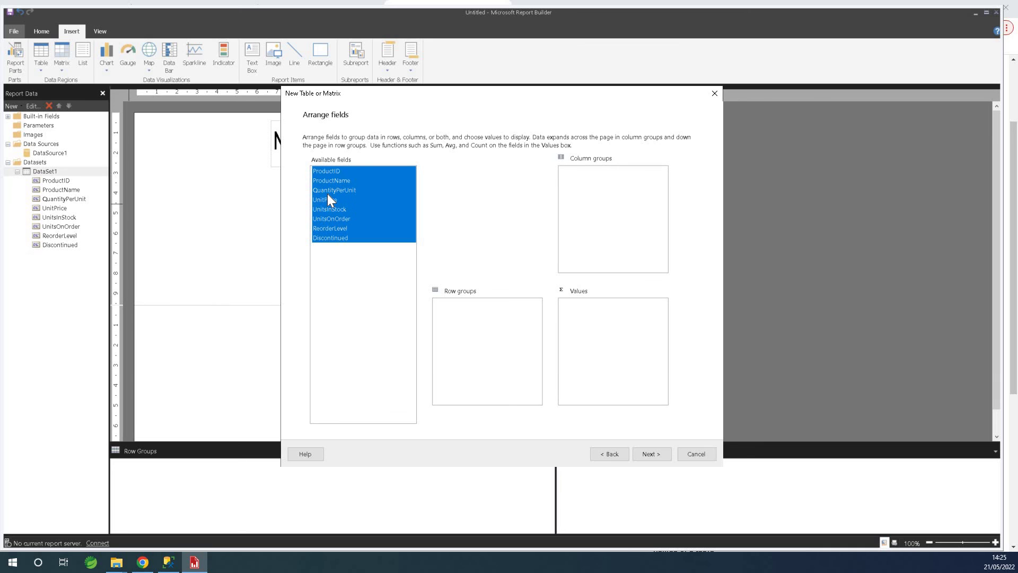
pyautogui.moveTo(326, 198); pyautogui.dragTo(590, 352)
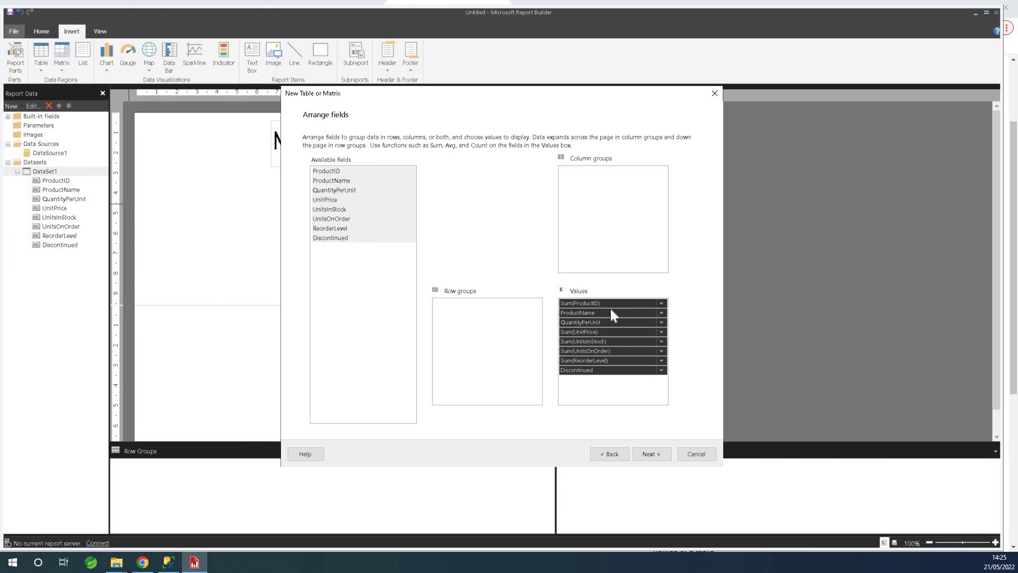
pyautogui.click(659, 454)
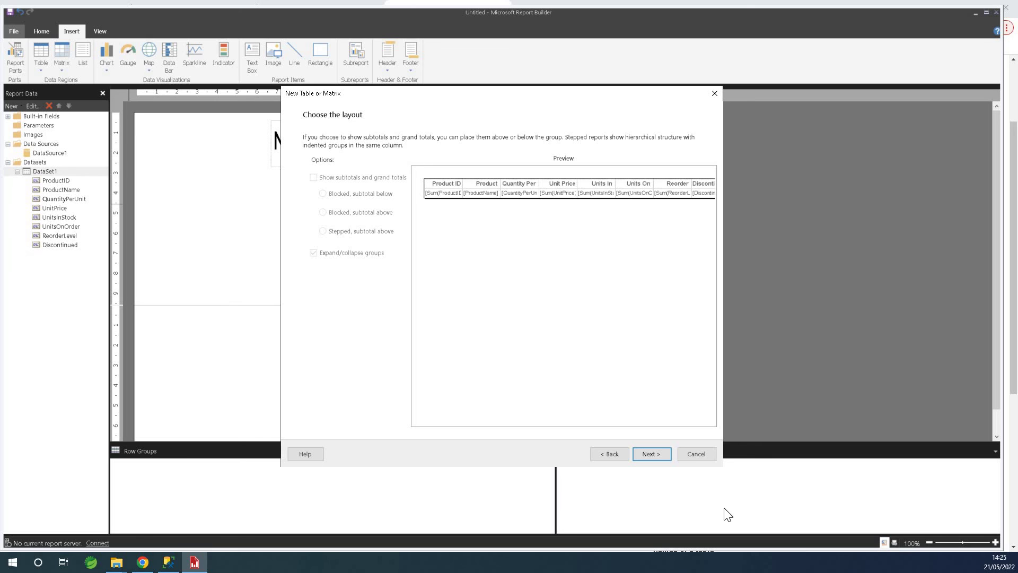
pyautogui.click(620, 452)
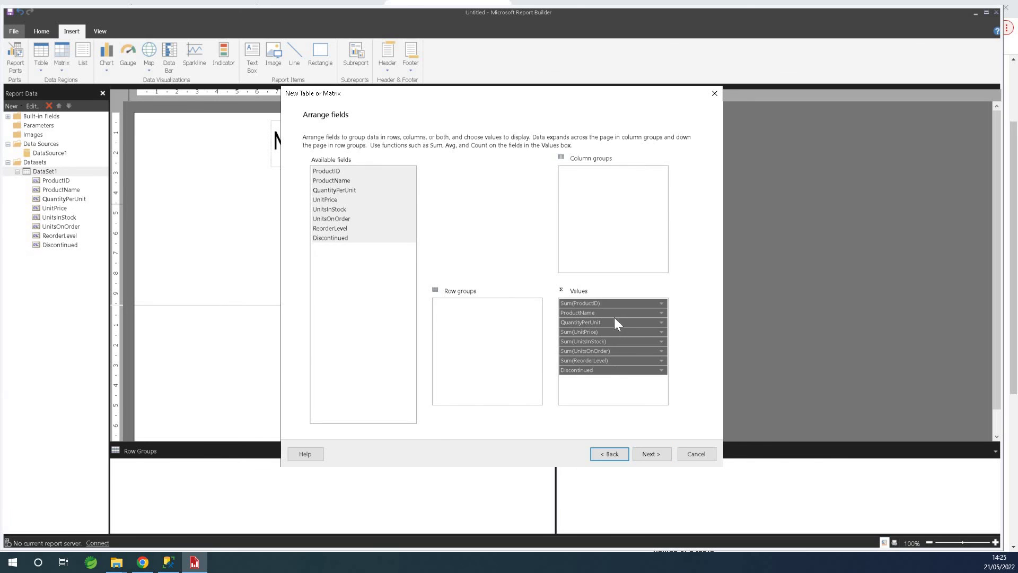
pyautogui.click(662, 305)
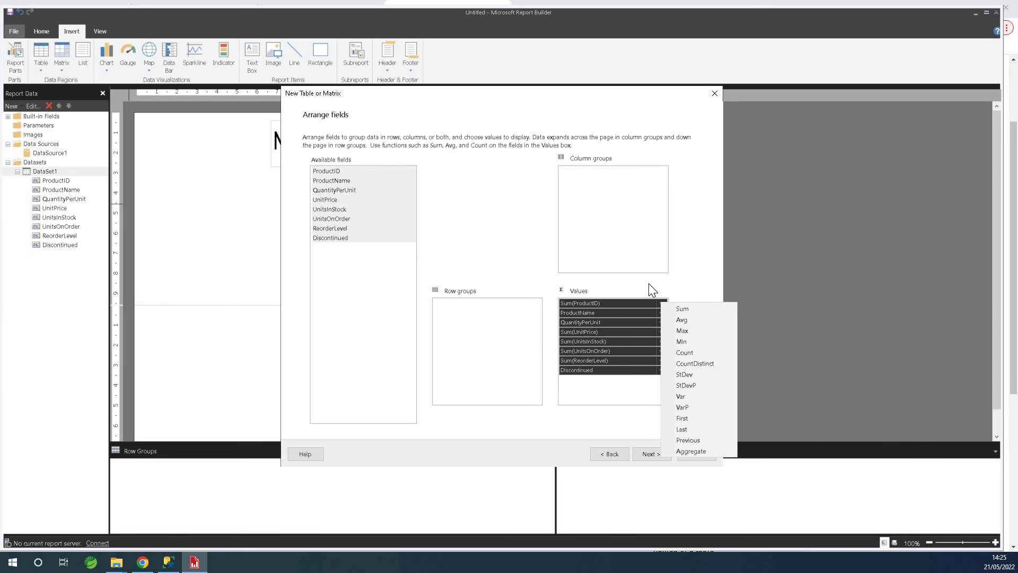
pyautogui.click(648, 283)
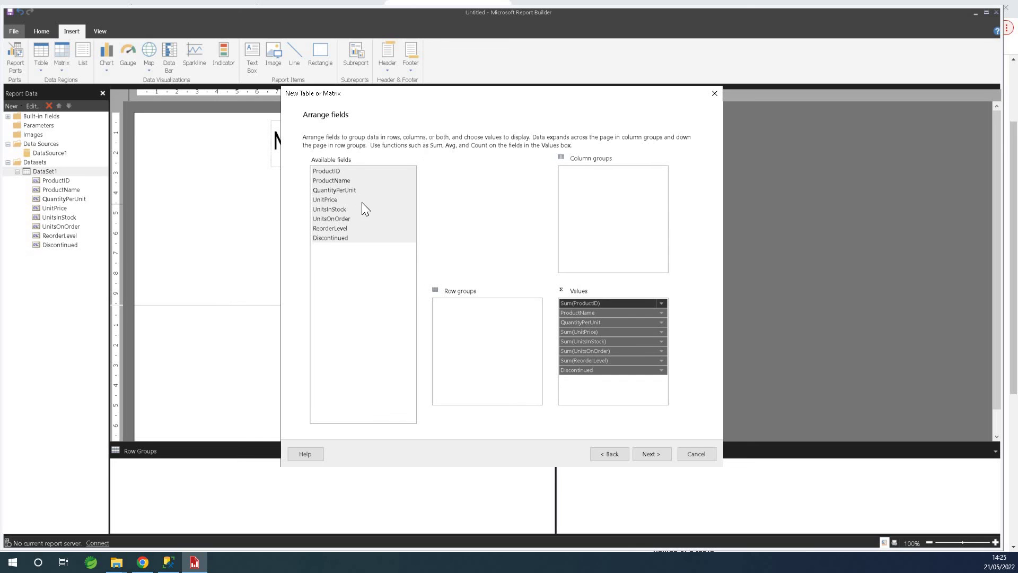
pyautogui.click(660, 454)
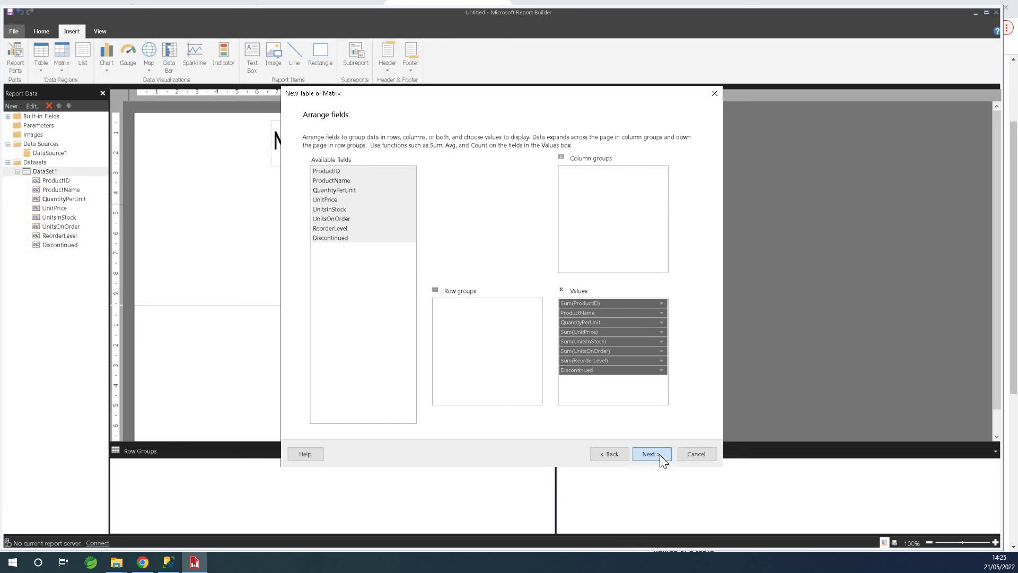
# - Finish the table wizard with the default layout and move the new table to just below the report title, roughly centred on the page
pyautogui.click(652, 454)
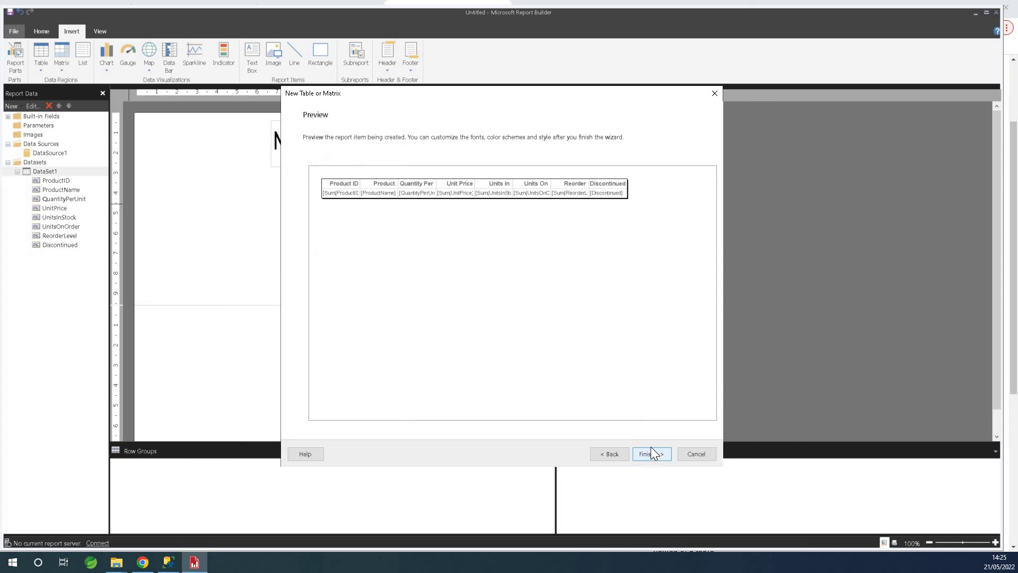
pyautogui.click(653, 455)
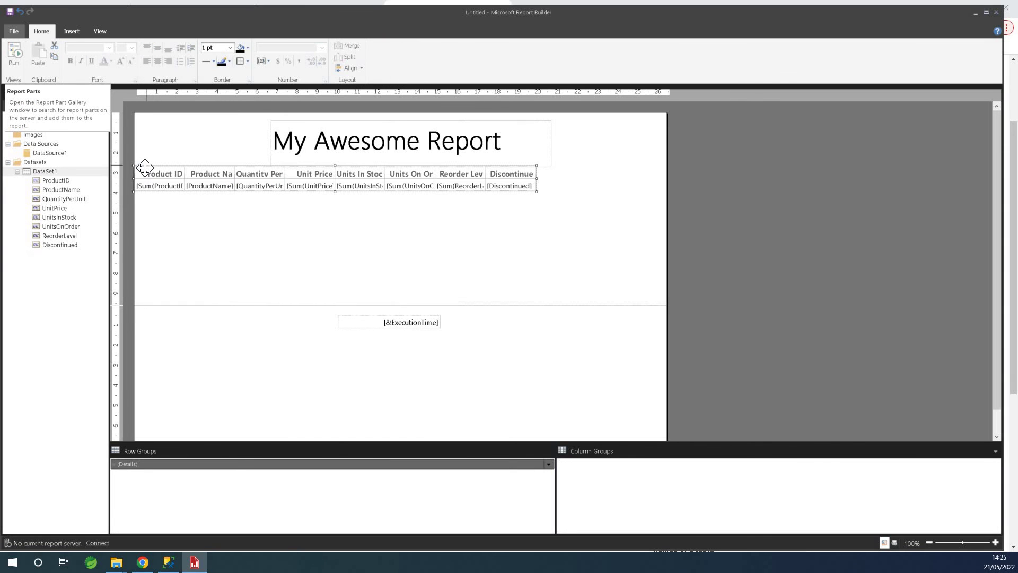
pyautogui.moveTo(140, 168); pyautogui.dragTo(193, 180)
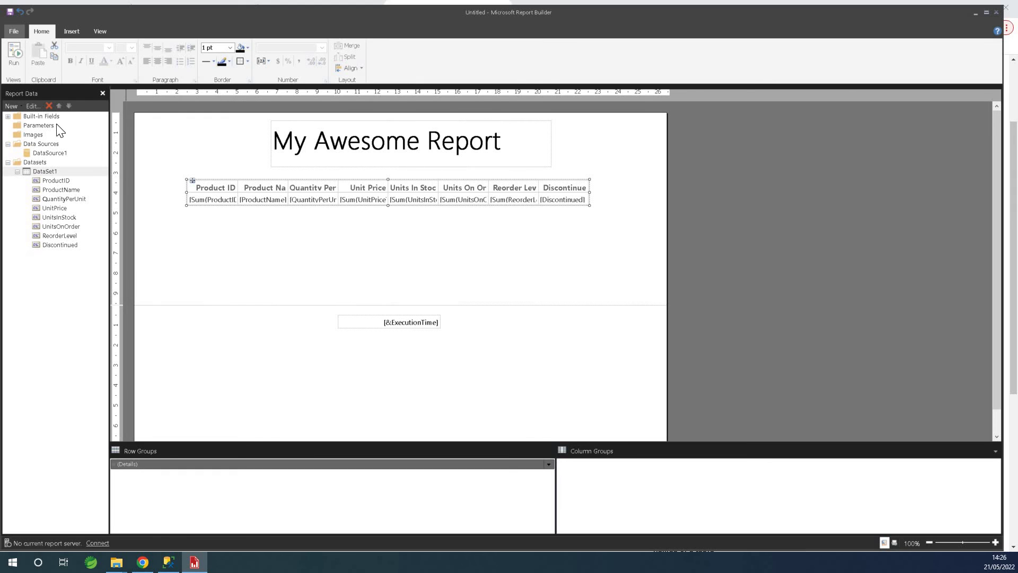
# - Run the report to preview the product table and return to the design view
pyautogui.click(15, 54)
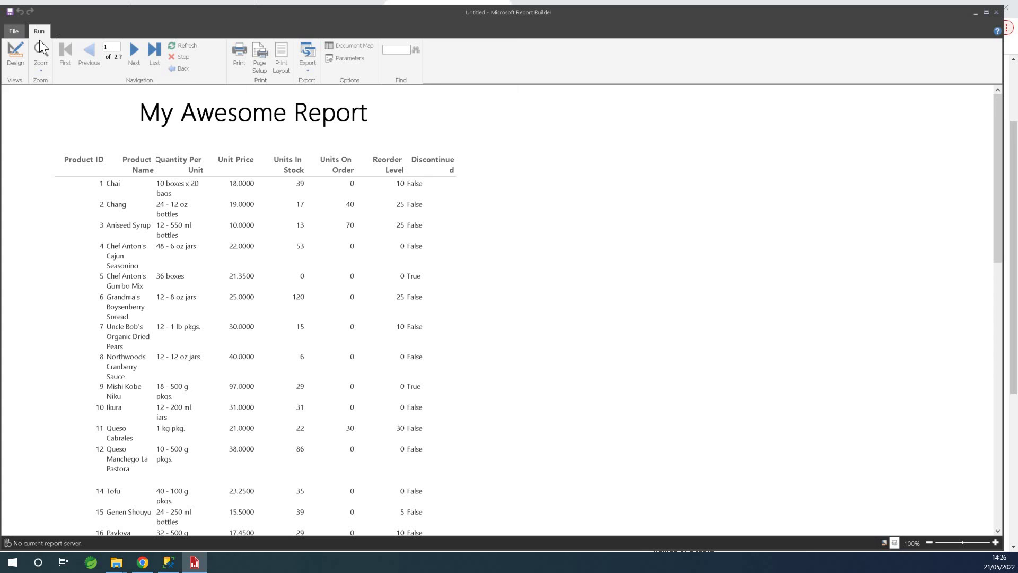
pyautogui.click(12, 51)
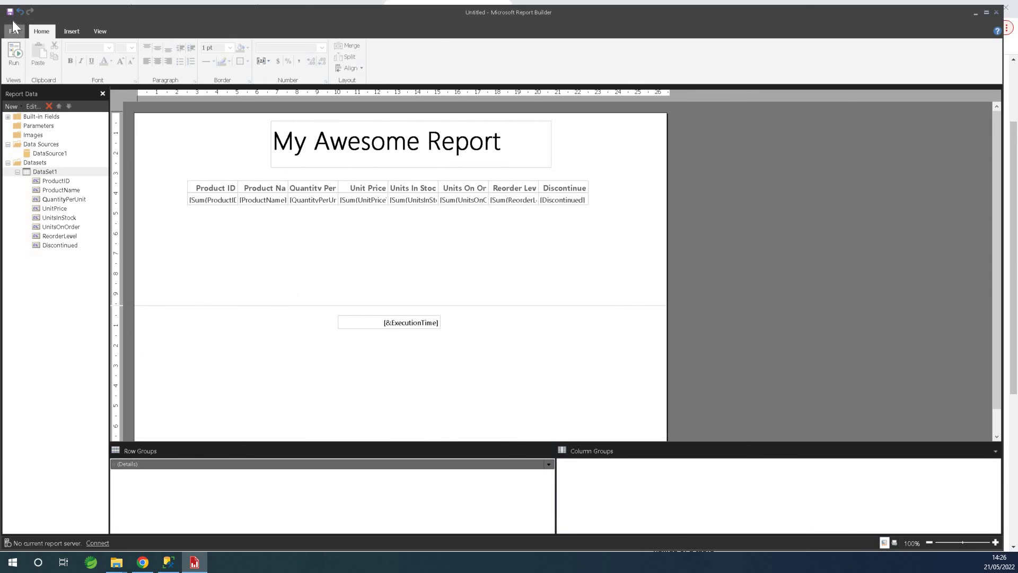
# - Save the report in the Documents folder under the name ProductDataReport
pyautogui.click(10, 13)
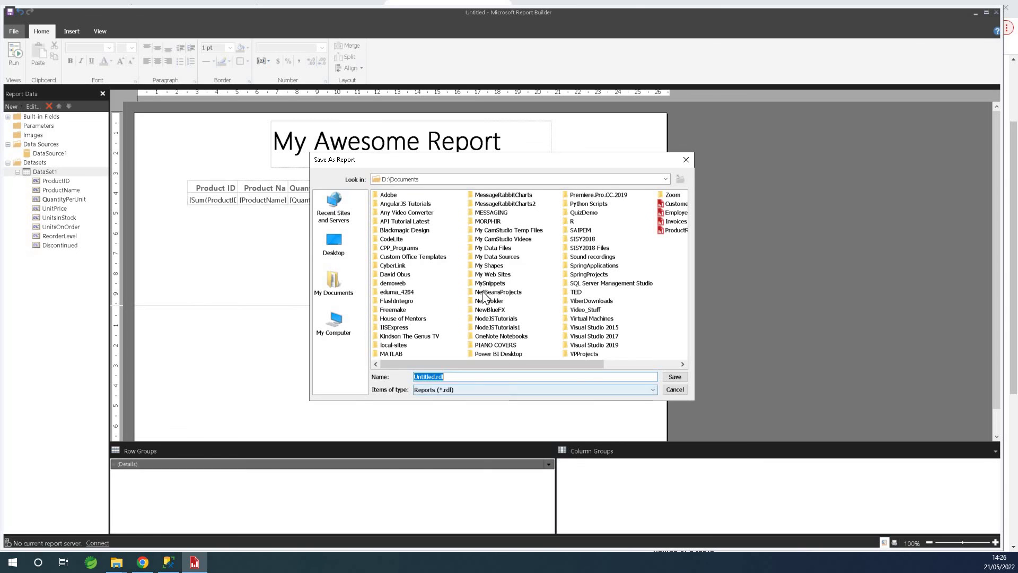
pyautogui.write('ProductReport')
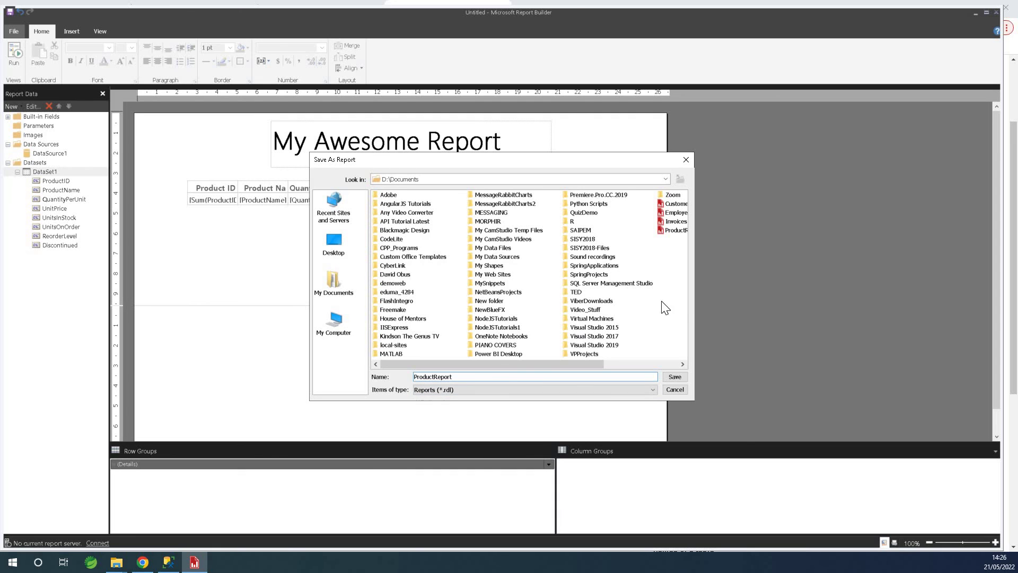
pyautogui.moveTo(696, 287); pyautogui.dragTo(798, 316)
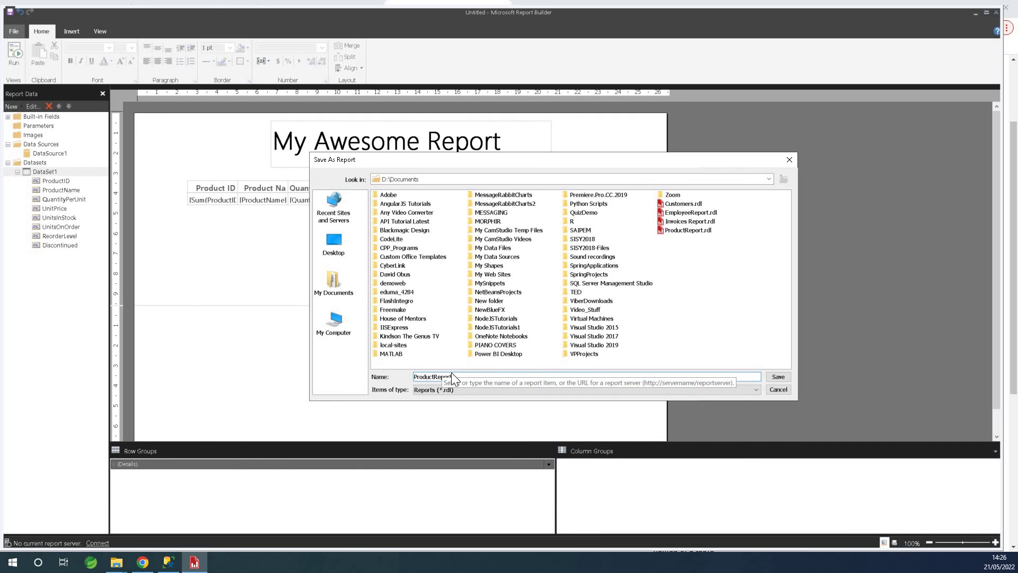
pyautogui.moveTo(454, 378); pyautogui.dragTo(433, 378)
pyautogui.press('BackSpace')
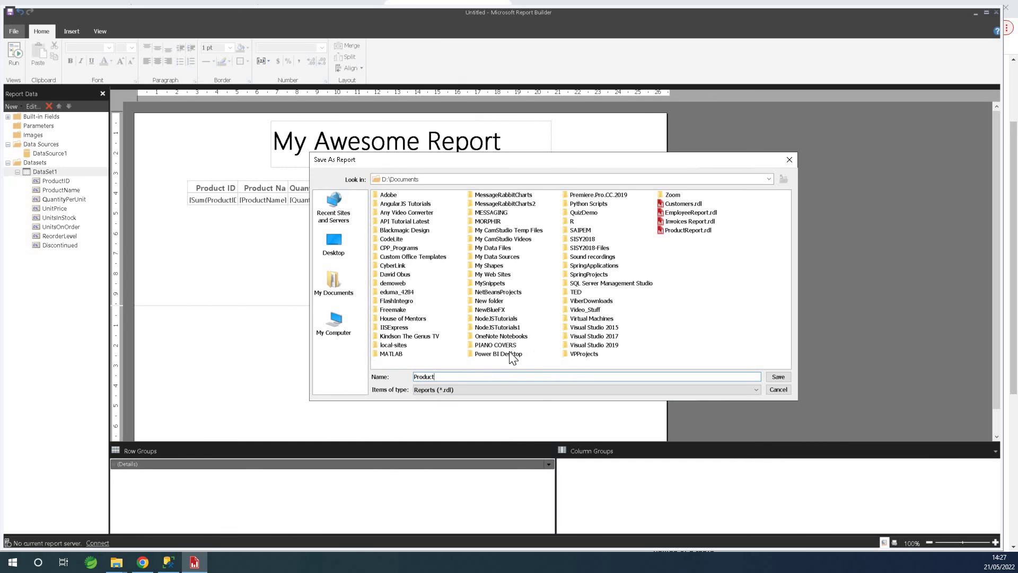
pyautogui.write('DataReport')
pyautogui.click(778, 375)
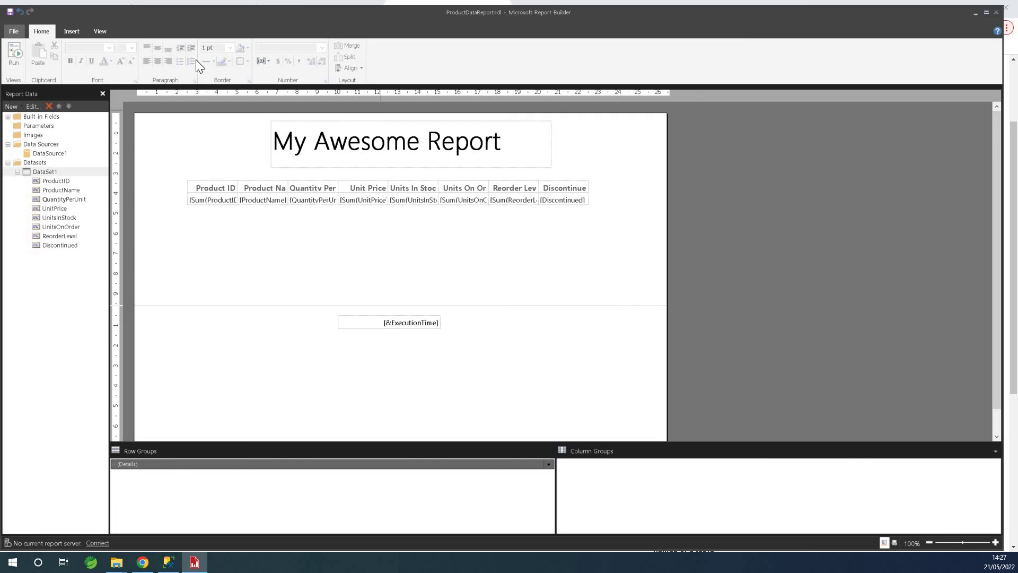
# - Switch to Chrome and bring up the SQL Server Reporting Services portal's Home folder
pyautogui.click(11, 31)
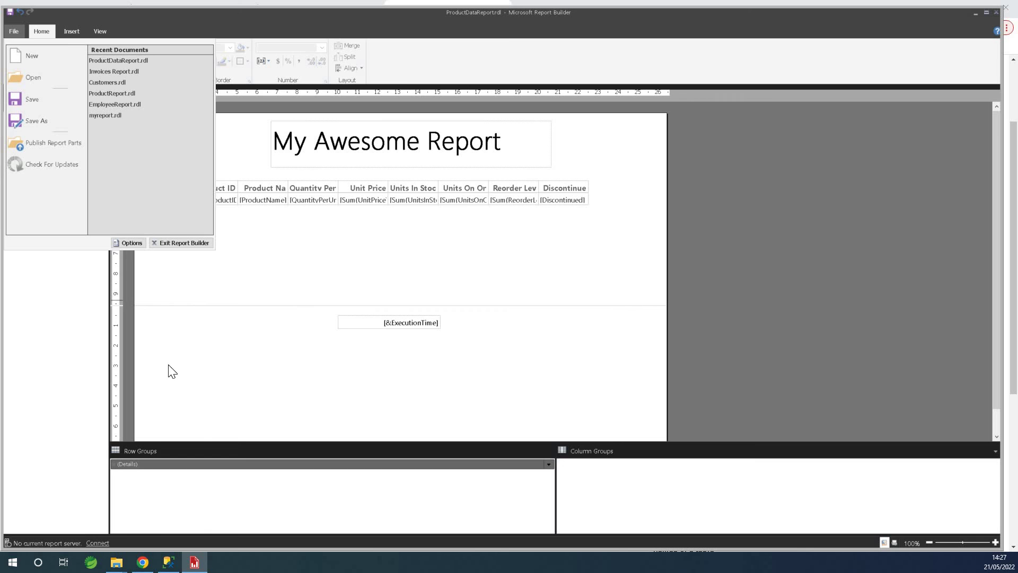
pyautogui.click(153, 568)
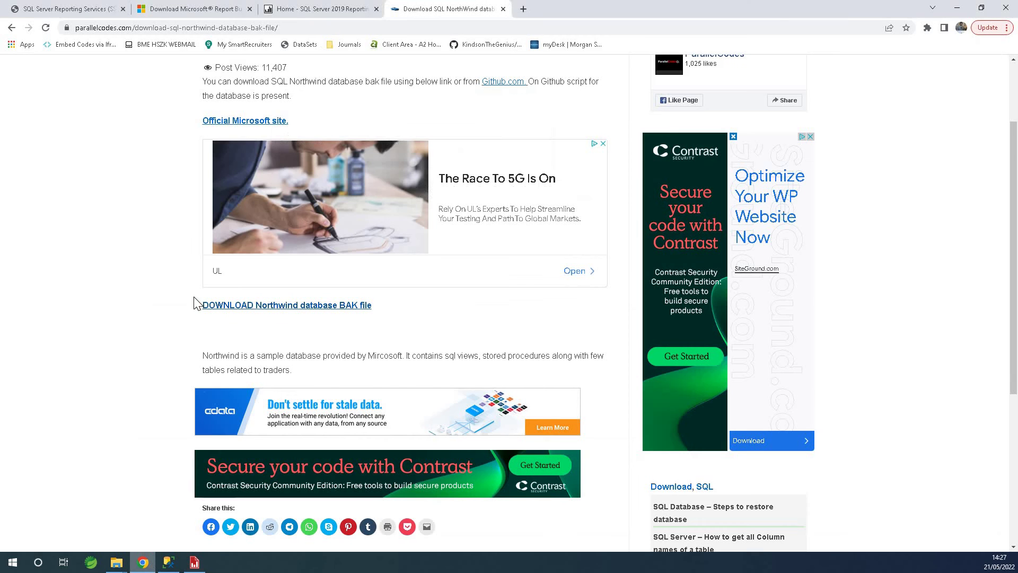
pyautogui.click(94, 9)
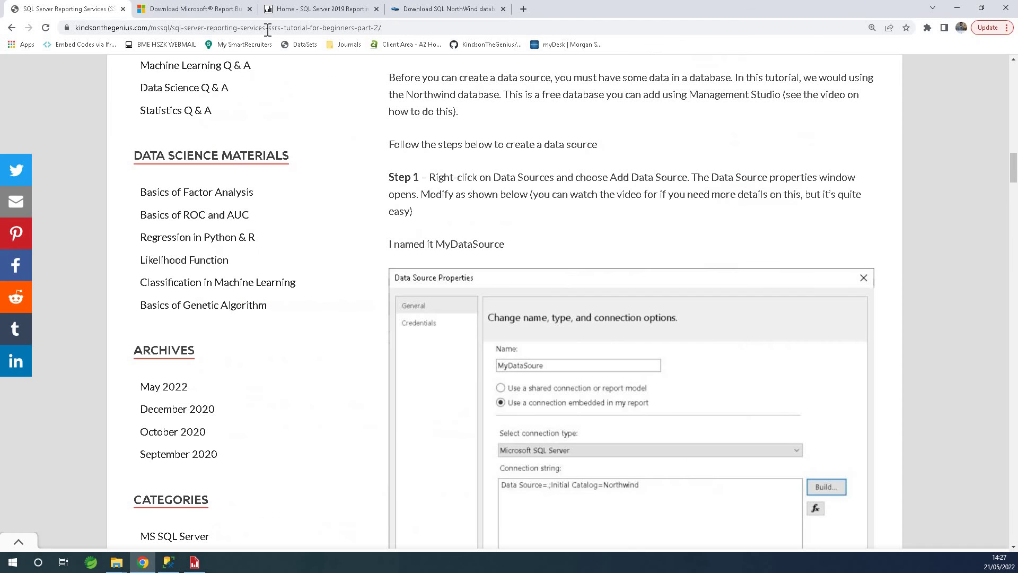
pyautogui.click(307, 9)
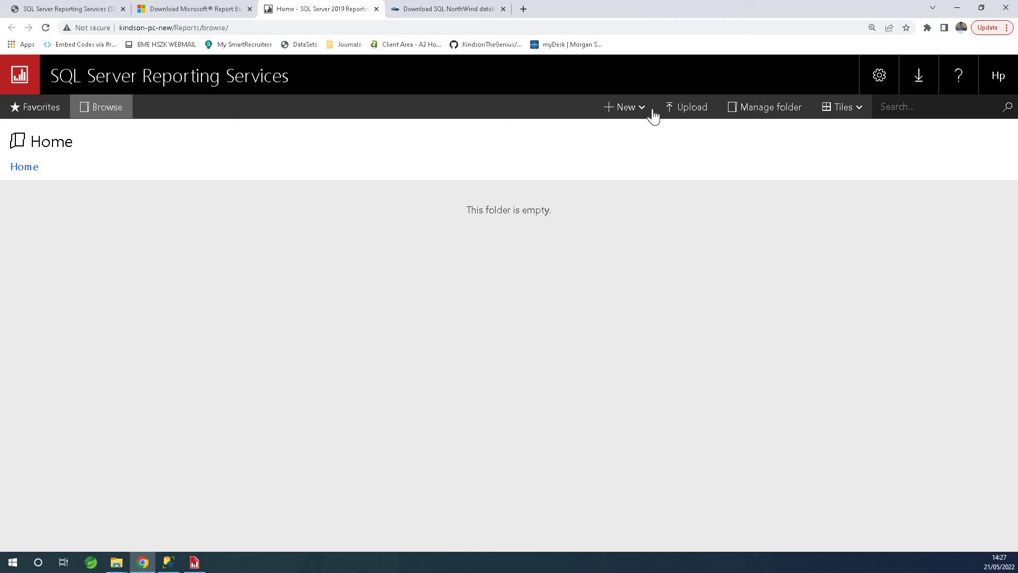
# - Upload the ProductDataReport file from the Documents folder to the portal's Home folder
pyautogui.click(687, 106)
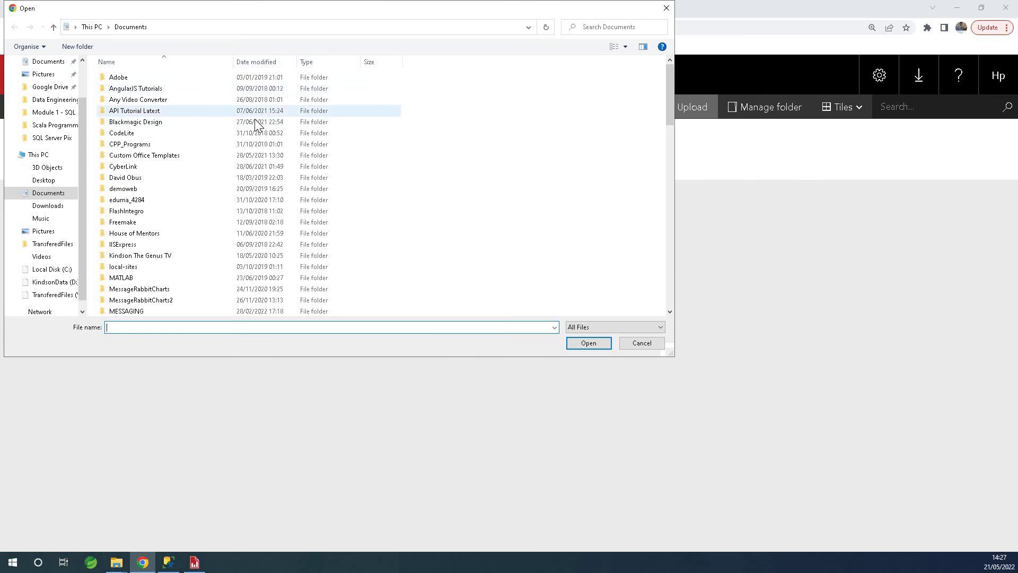
pyautogui.scroll(2, 67, 126)
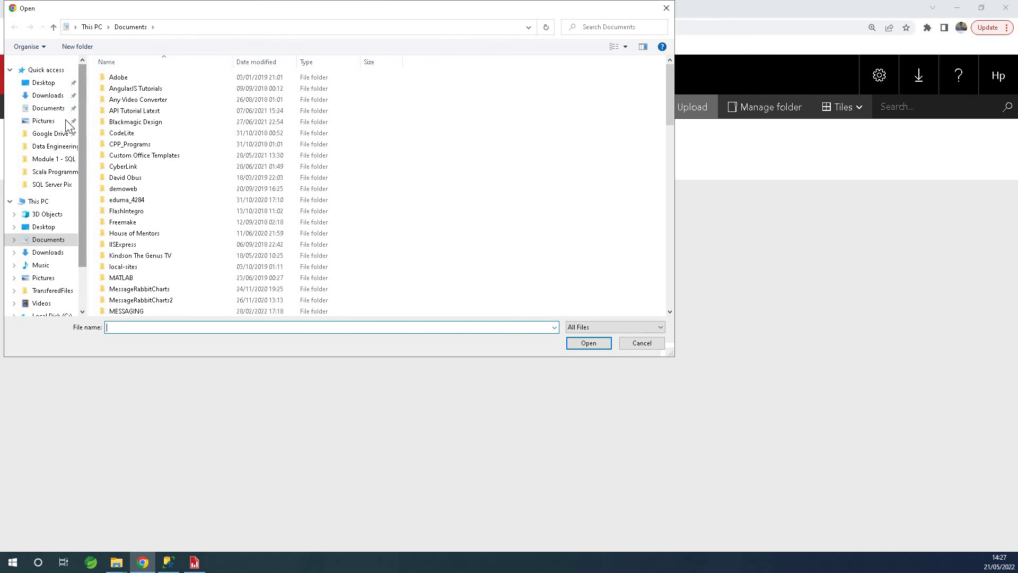
pyautogui.click(49, 96)
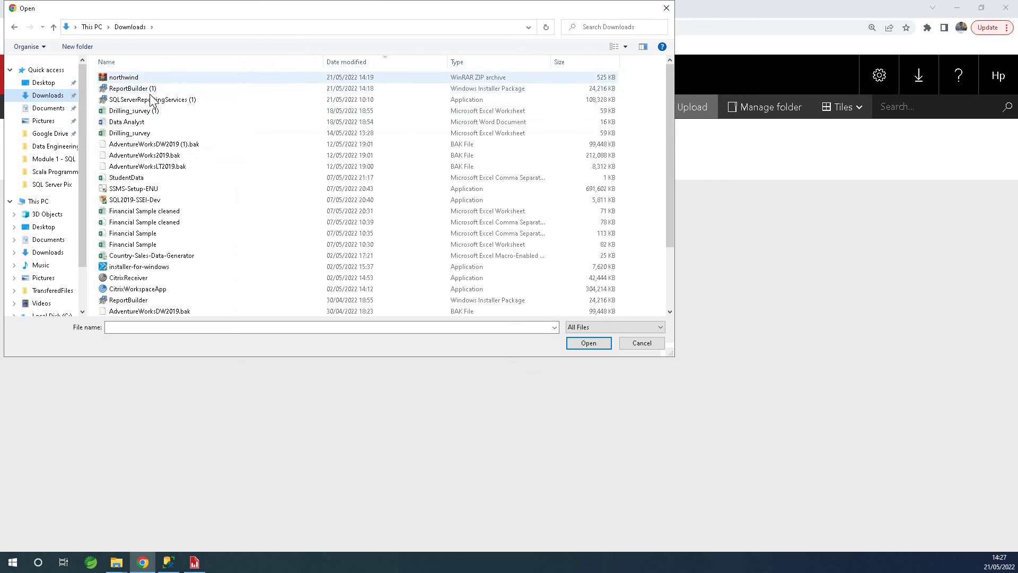
pyautogui.scroll(-2, 160, 117)
pyautogui.scroll(2, 166, 129)
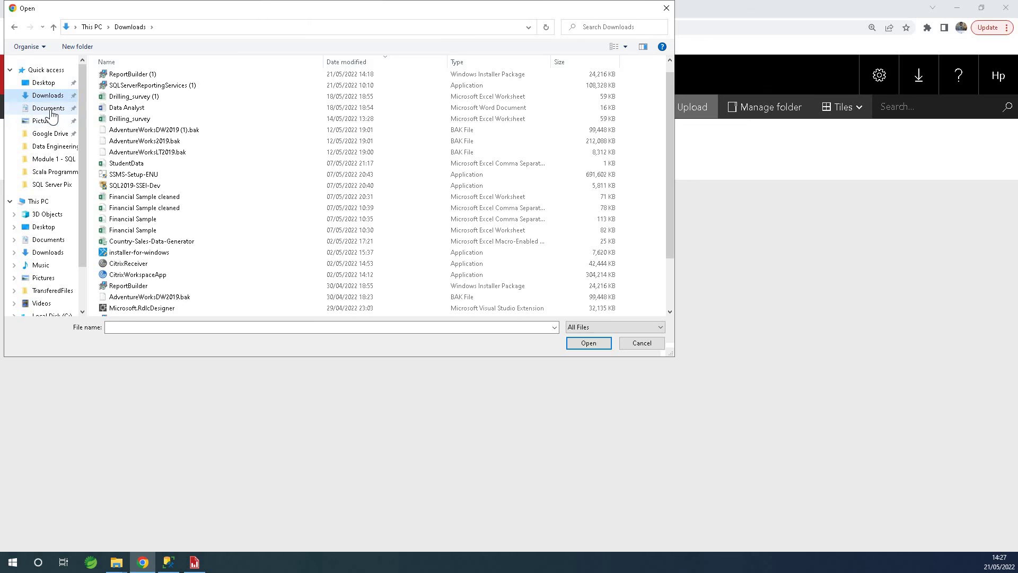
pyautogui.click(50, 109)
pyautogui.scroll(-10, 179, 162)
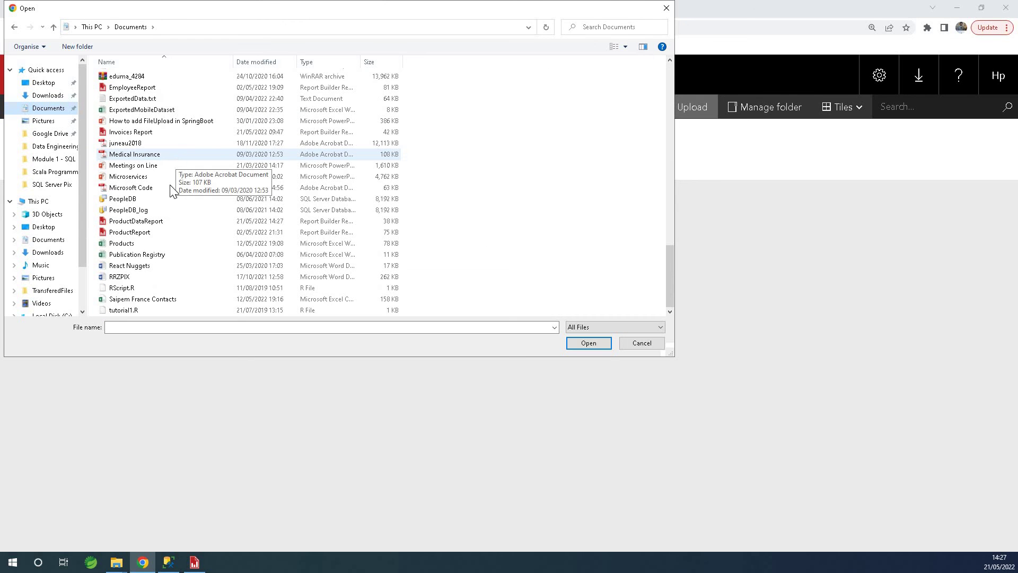
pyautogui.click(178, 222)
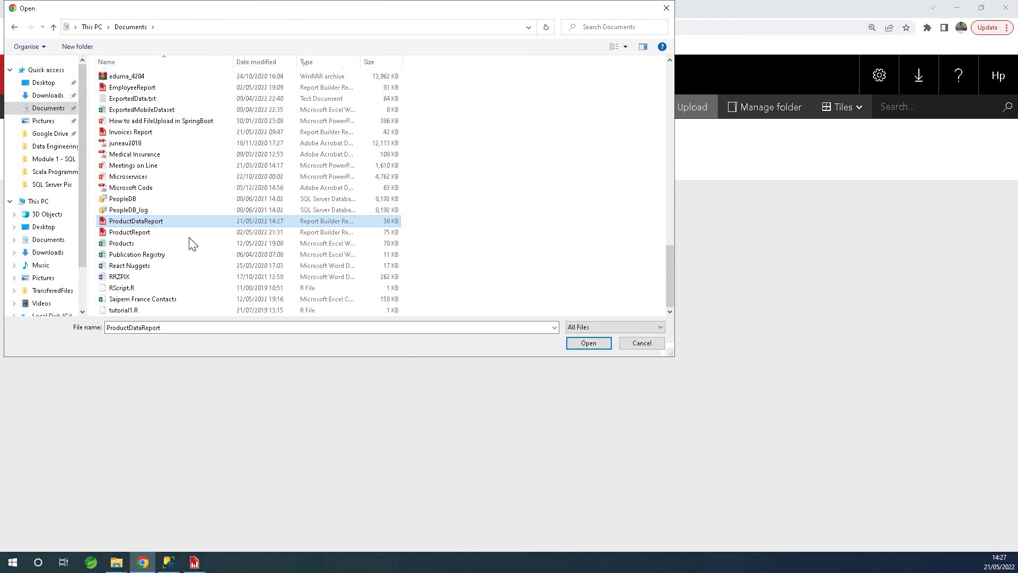
pyautogui.click(584, 344)
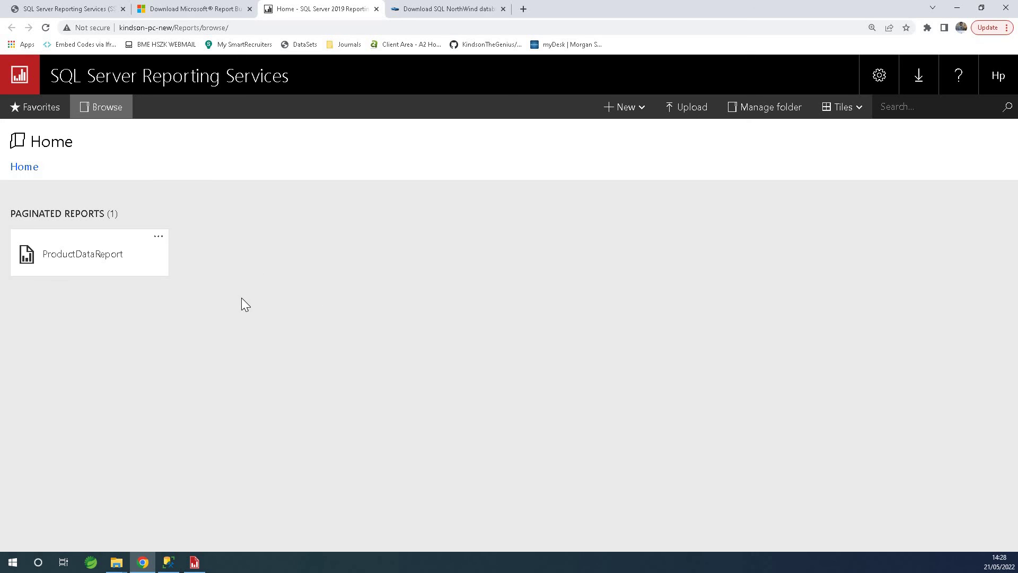
# - Open the published ProductDataReport in the portal and examine its first page down to the footer
pyautogui.click(84, 260)
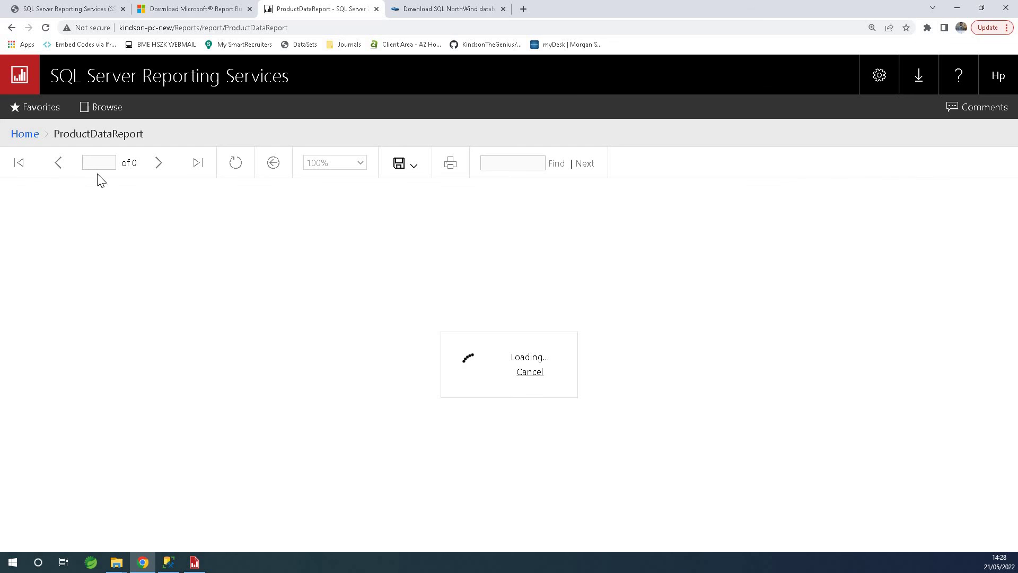
pyautogui.scroll(-6, 393, 336)
pyautogui.scroll(-15, 395, 342)
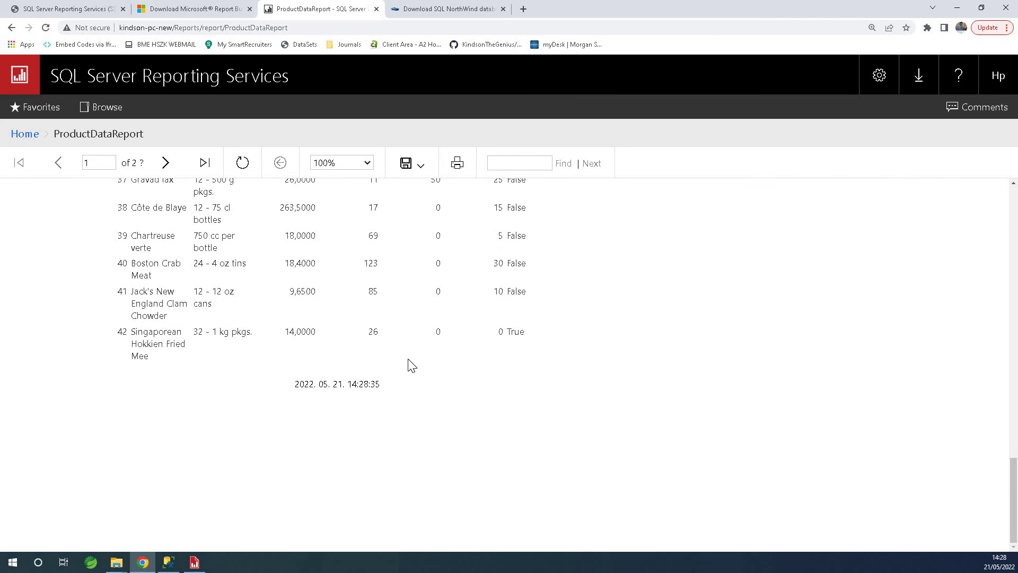
# - Go to page 2 of the published ProductDataReport and examine it down to the footer, then return to the page's beginning
pyautogui.scroll(20, 412, 365)
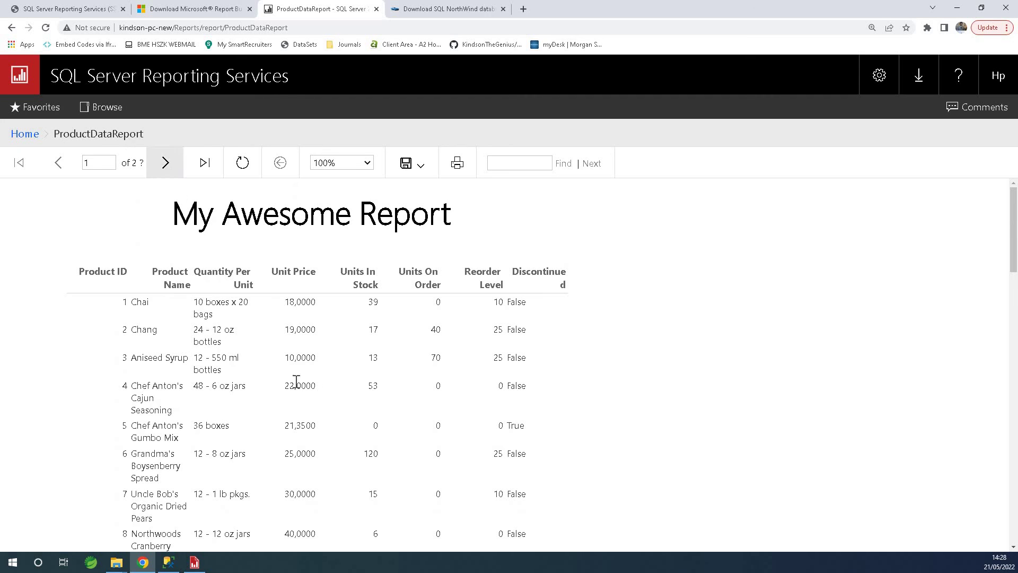
pyautogui.click(169, 175)
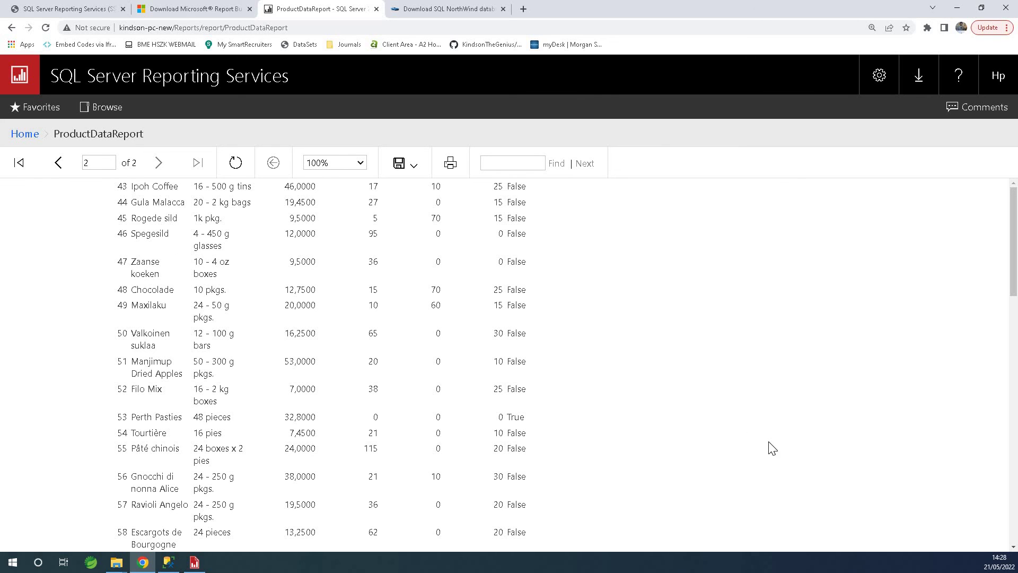
pyautogui.scroll(-17, 717, 441)
pyautogui.scroll(2, 313, 409)
pyautogui.scroll(-1, 318, 430)
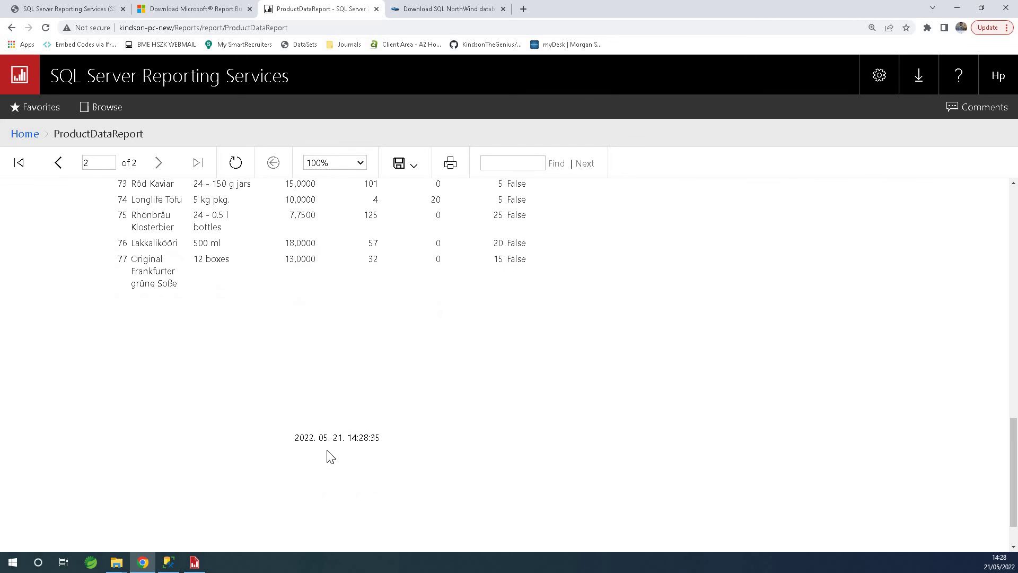
pyautogui.scroll(1, 202, 374)
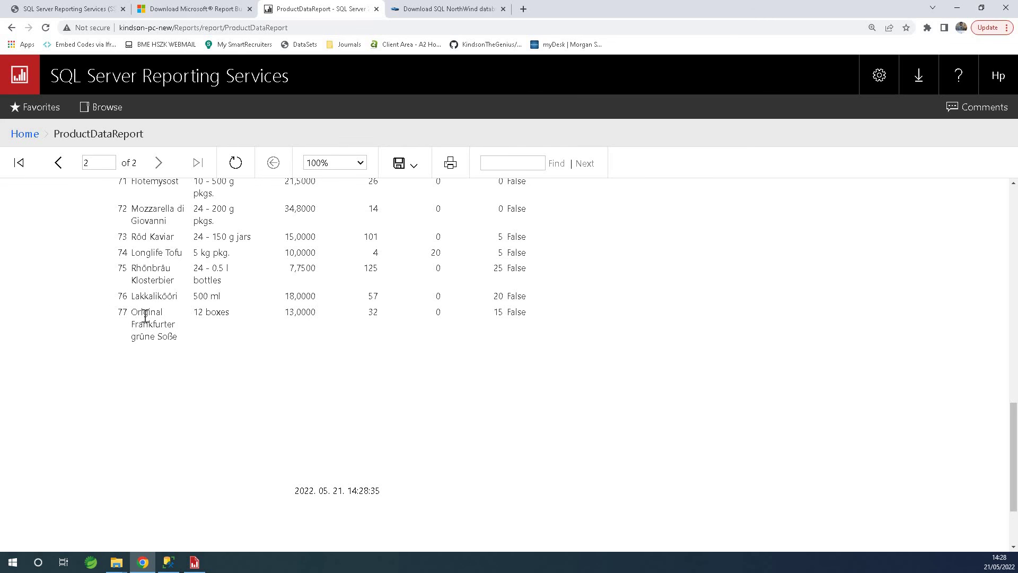
pyautogui.scroll(13, 145, 315)
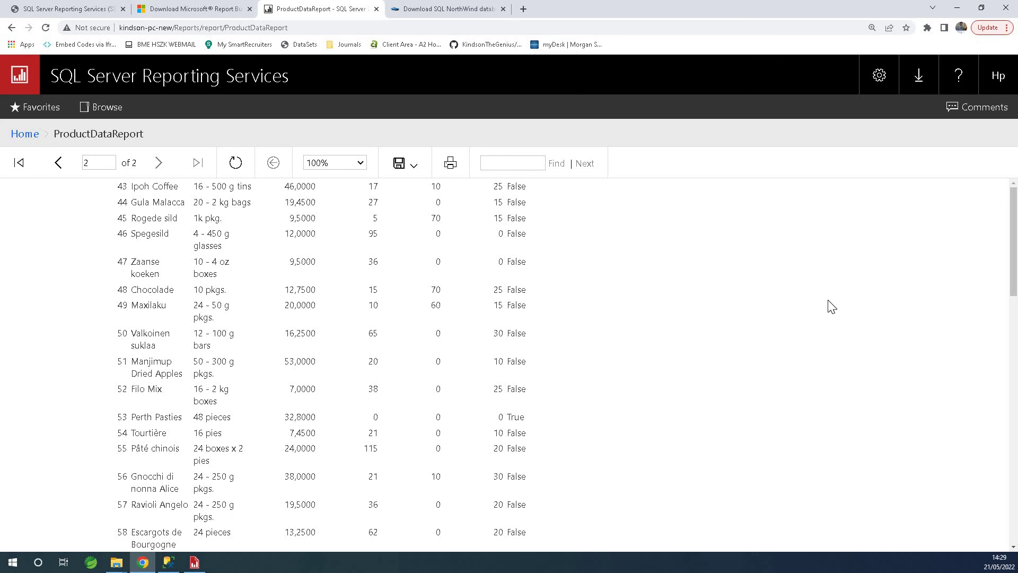
# - Switch to Report Builder, return to the report design and show the available options for inserting a matrix
pyautogui.click(195, 562)
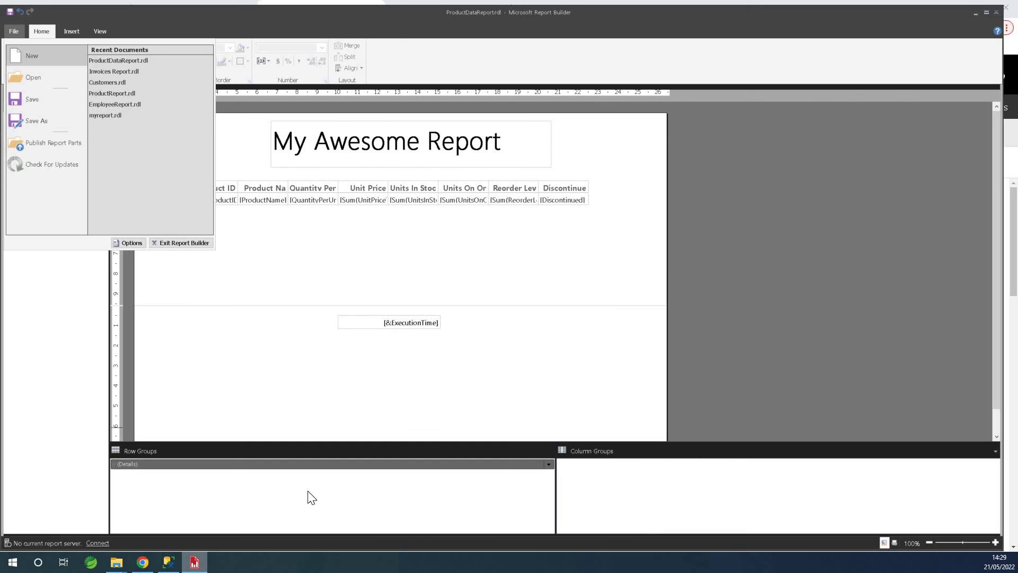
pyautogui.click(386, 236)
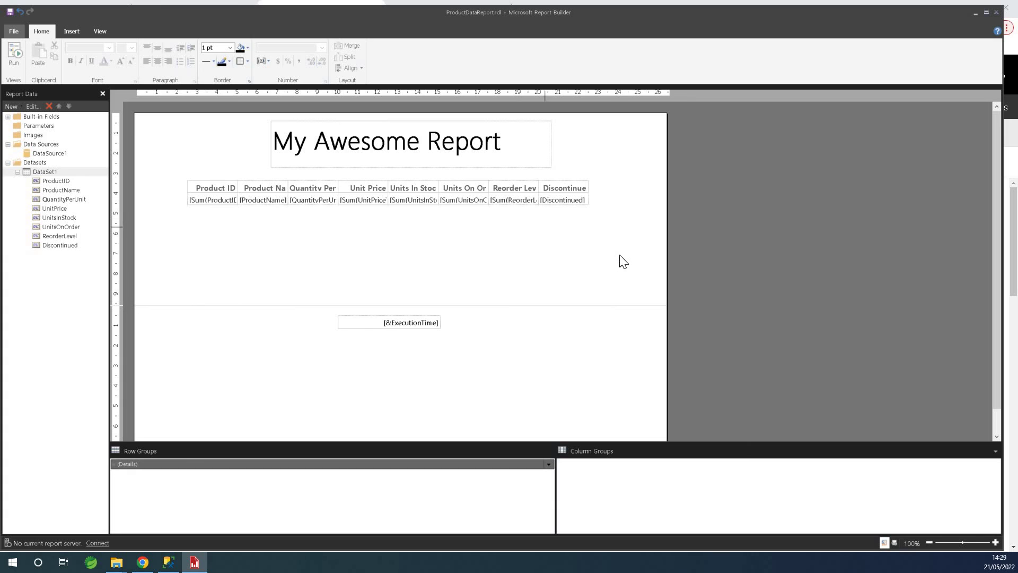
pyautogui.click(72, 32)
pyautogui.click(61, 72)
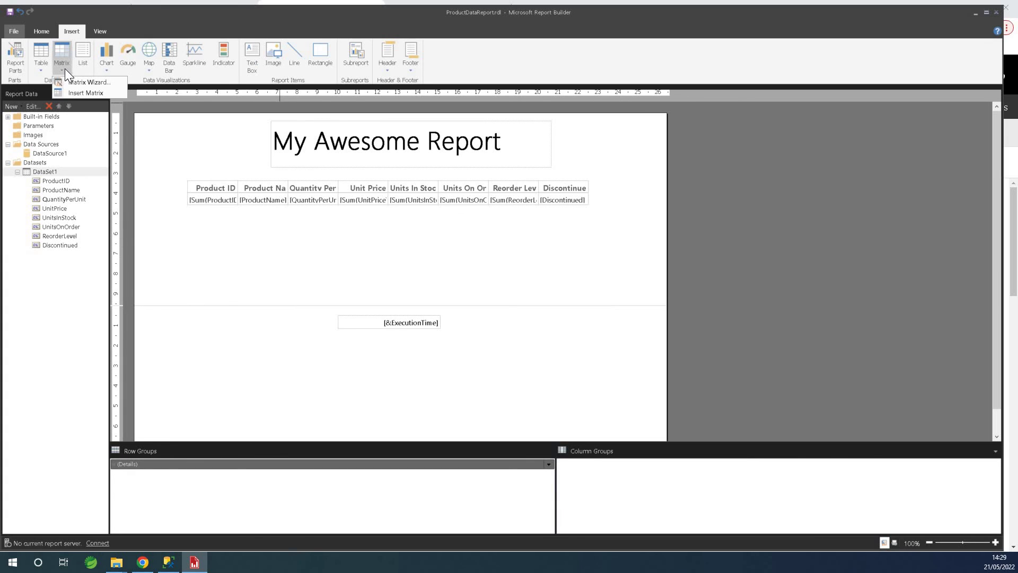